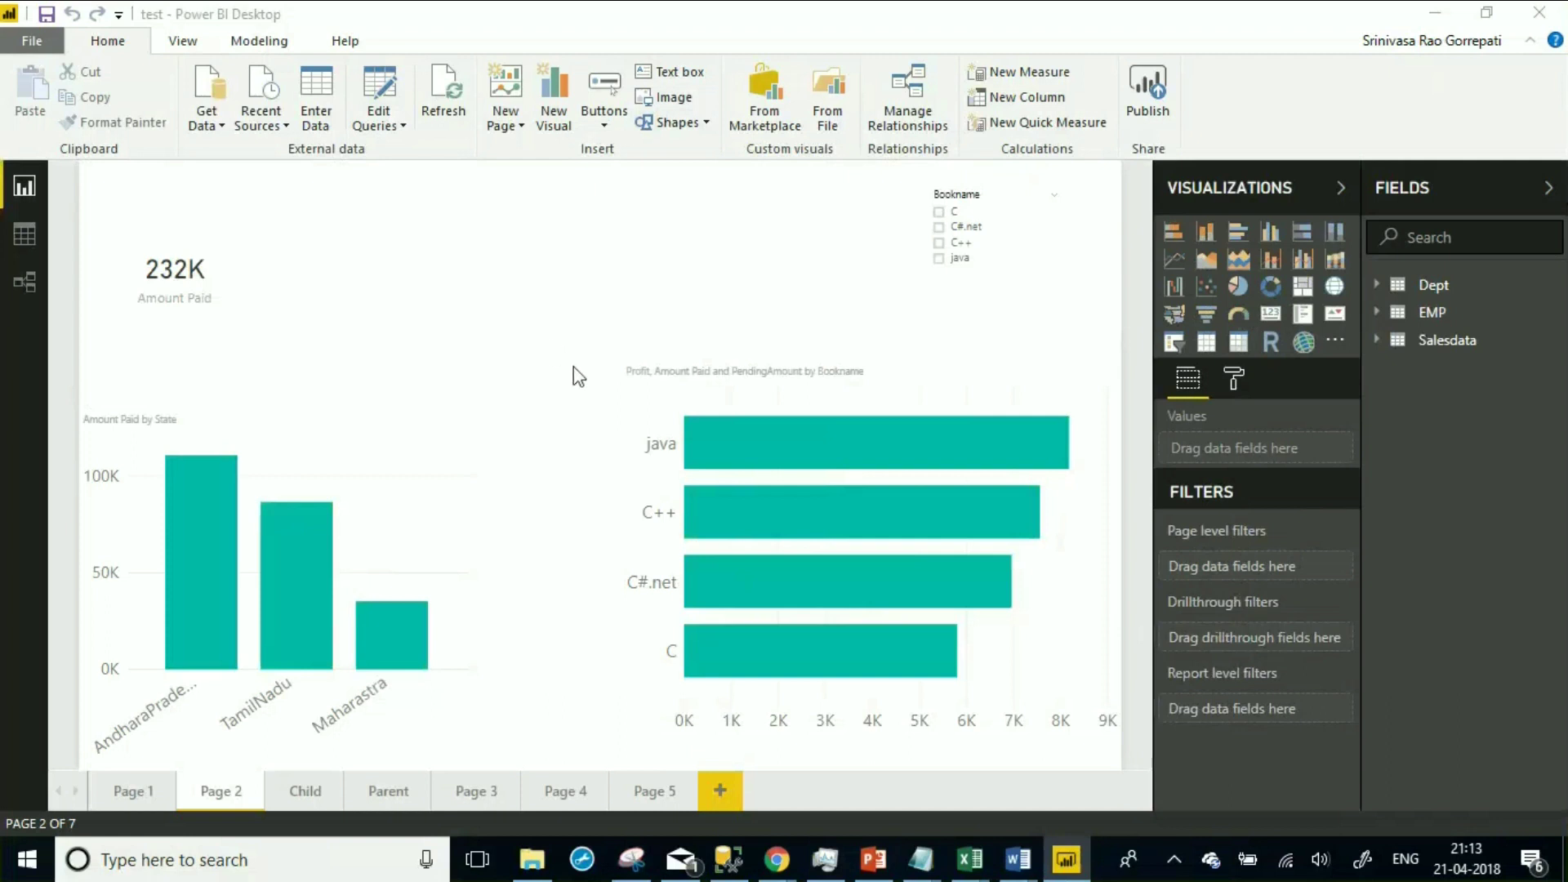
Move the bar chart by Bookname slightly up and left, and remove Amount Paid and PendingAmount from its tooltips
left_click(876, 369)
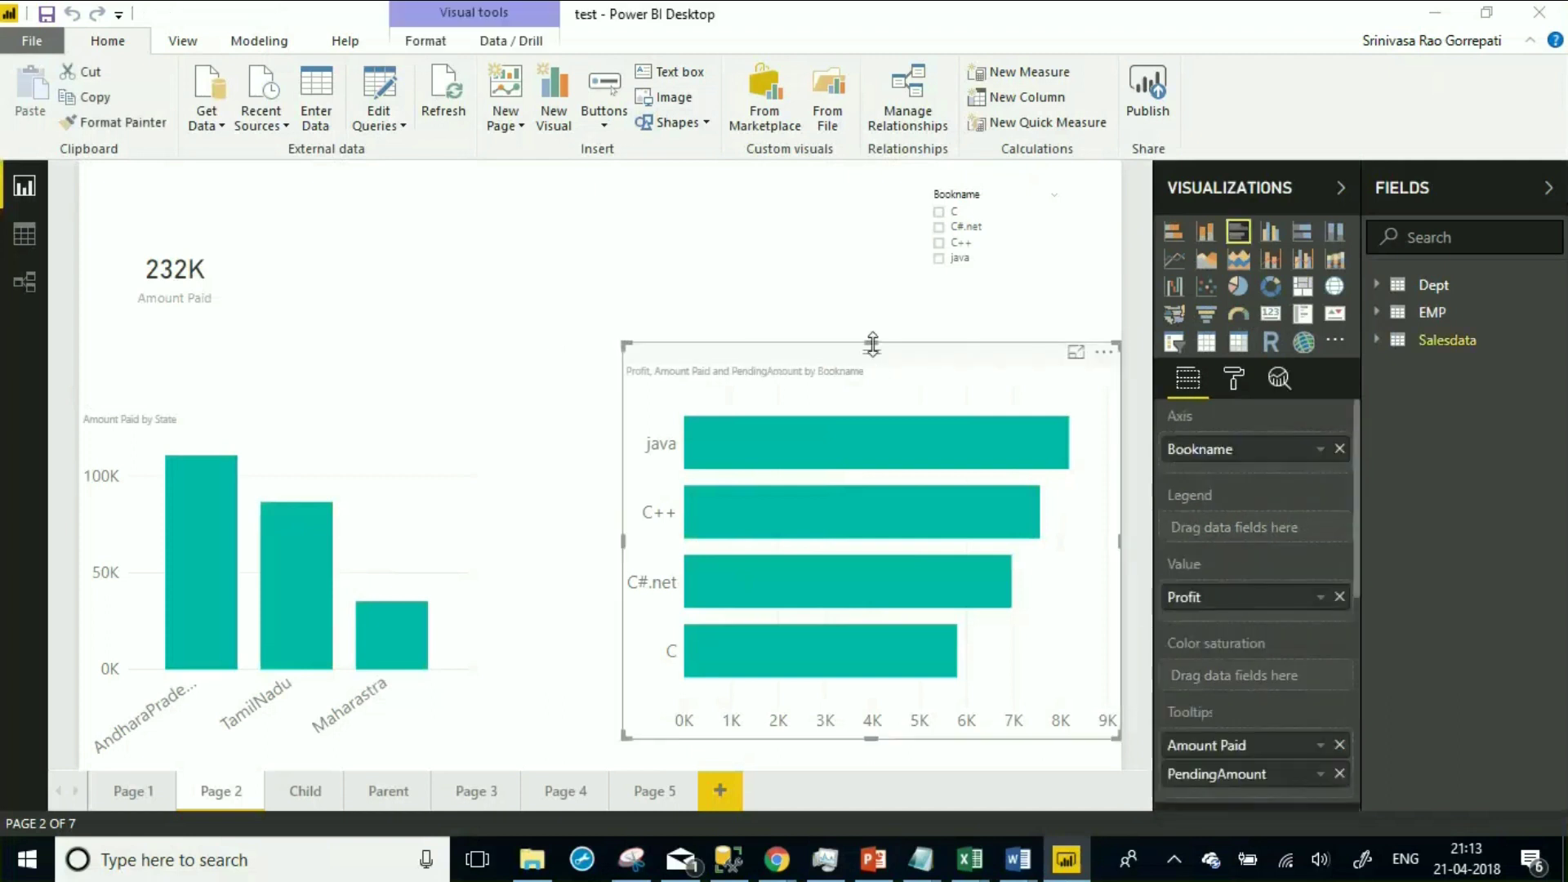
mouse_move(872, 341)
left_mouse_down()
mouse_move(864, 291)
mouse_move(855, 316)
left_mouse_up()
scroll(1217, 490, "down", 3)
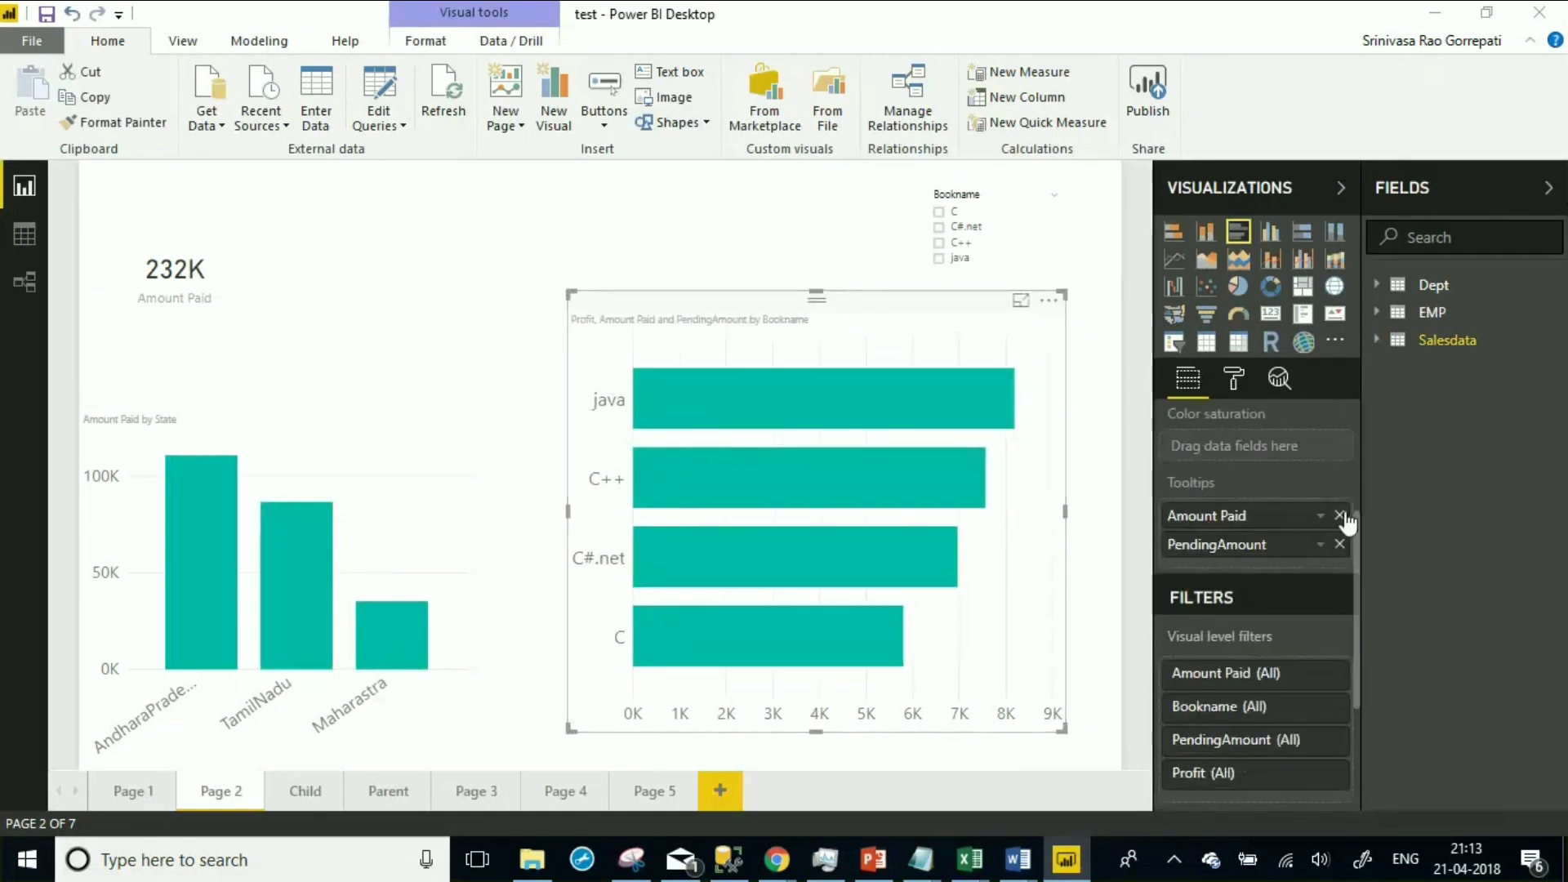
left_click(1339, 516)
left_click(1339, 516)
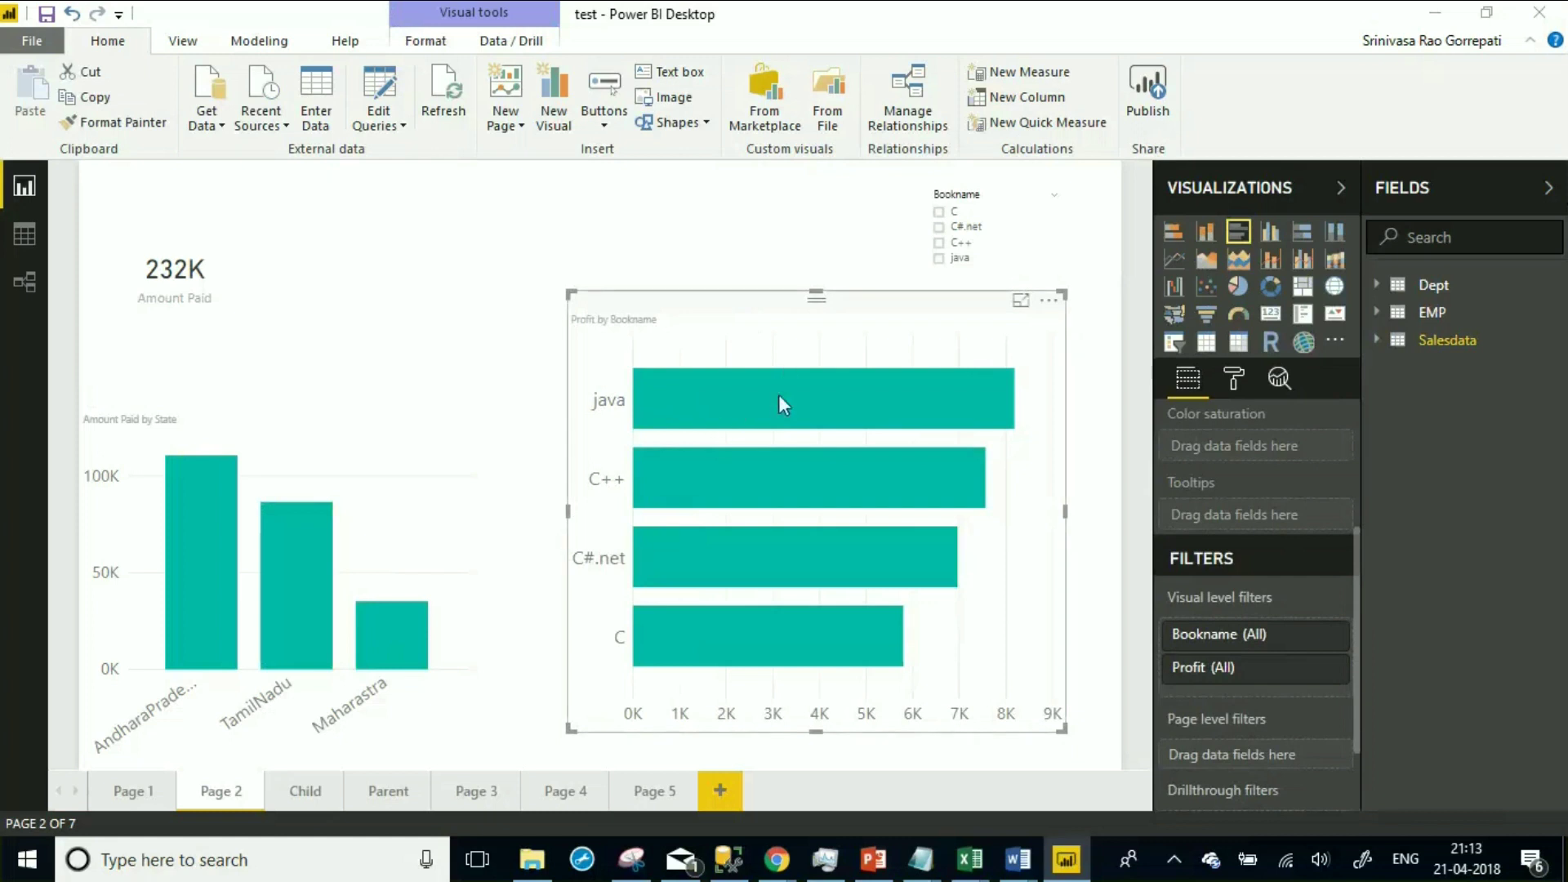
mouse_move(779, 401)
mouse_move(809, 561)
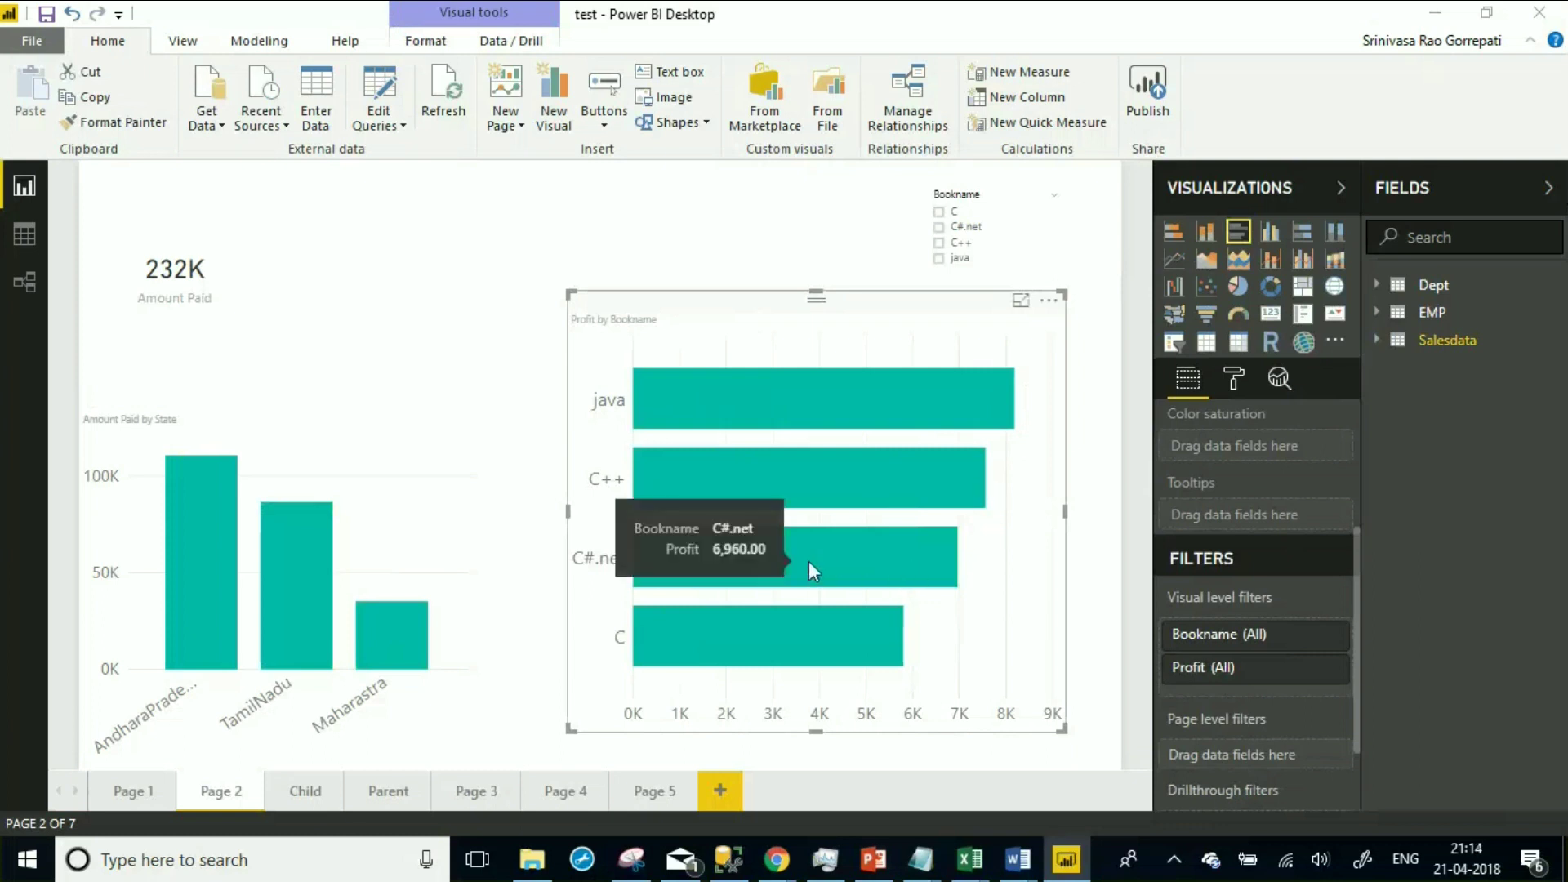
Add TotalAmount and Amount Paid from Salesdata to the bar chart's tooltips and check them on the bars
left_click(1375, 342)
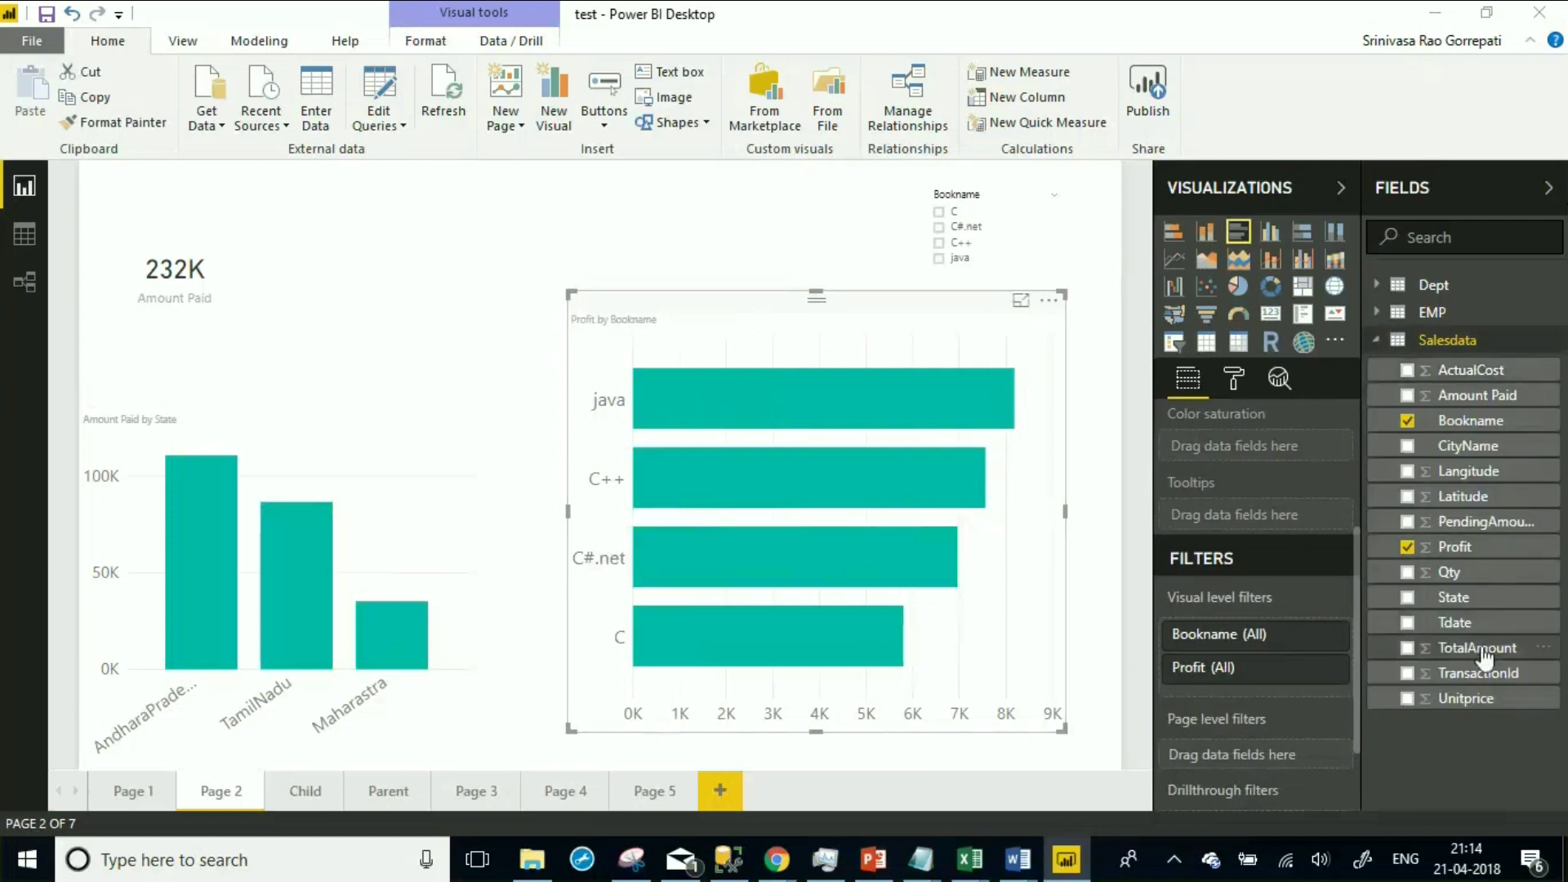
left_click_drag(1485, 653, 1299, 513)
left_click_drag(1469, 396, 1323, 529)
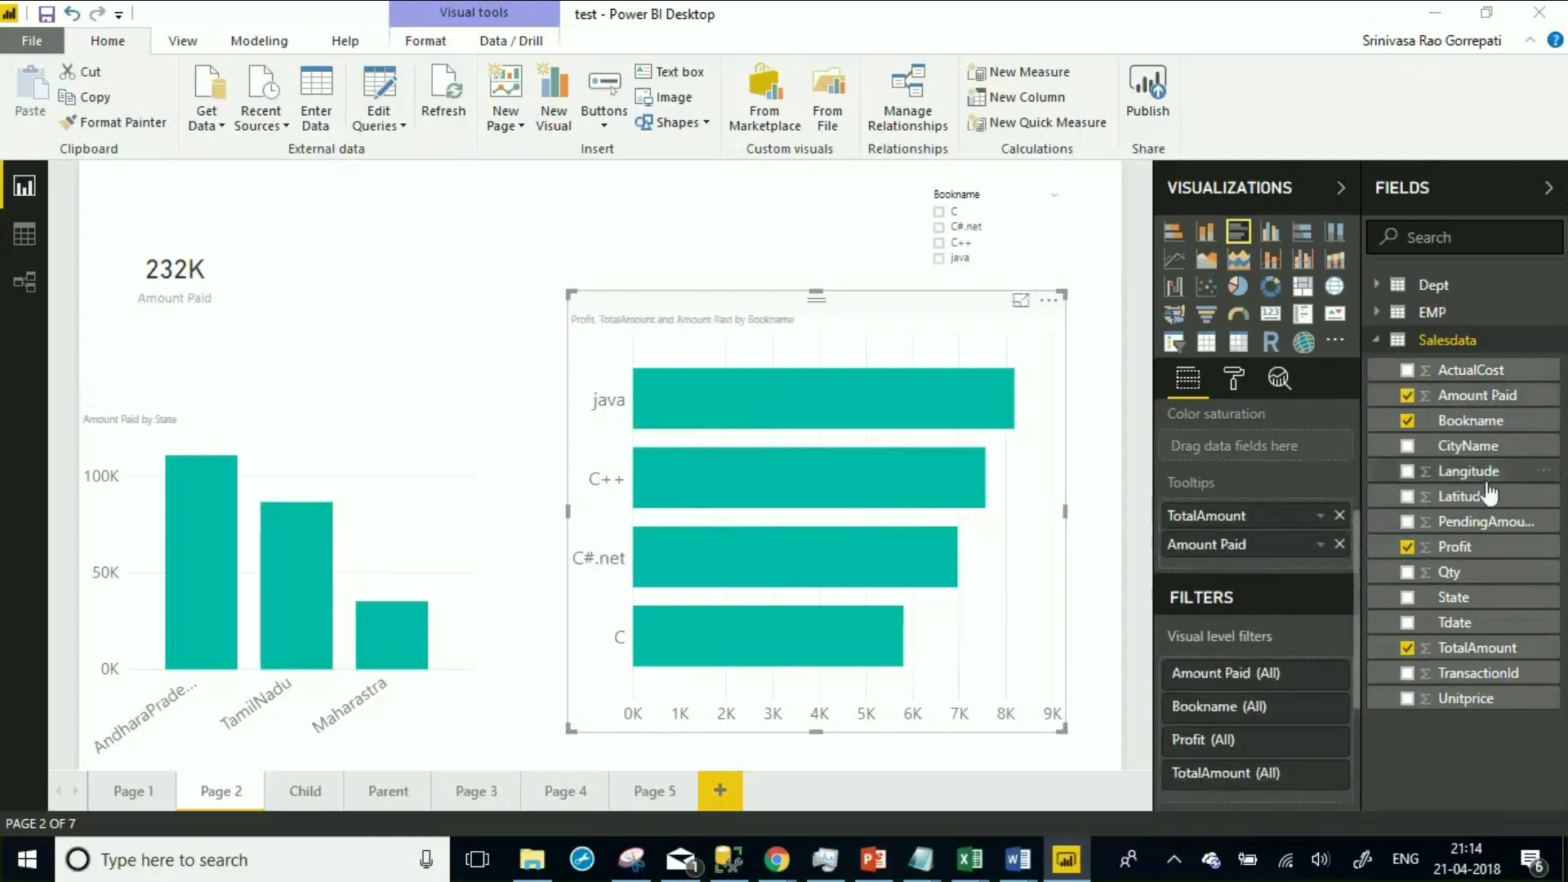
mouse_move(927, 400)
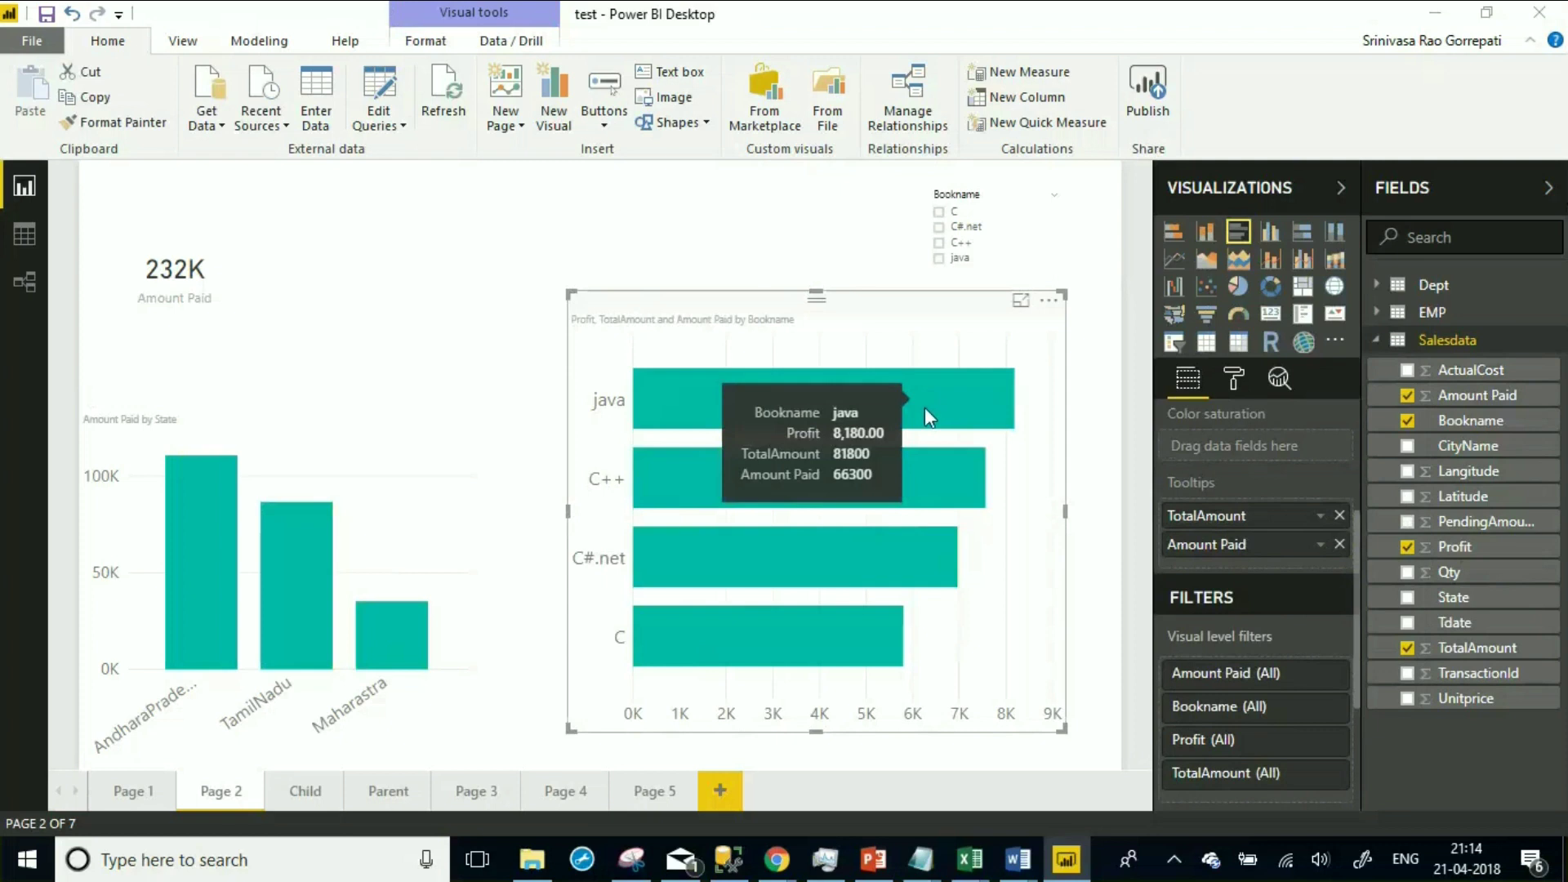
mouse_move(891, 479)
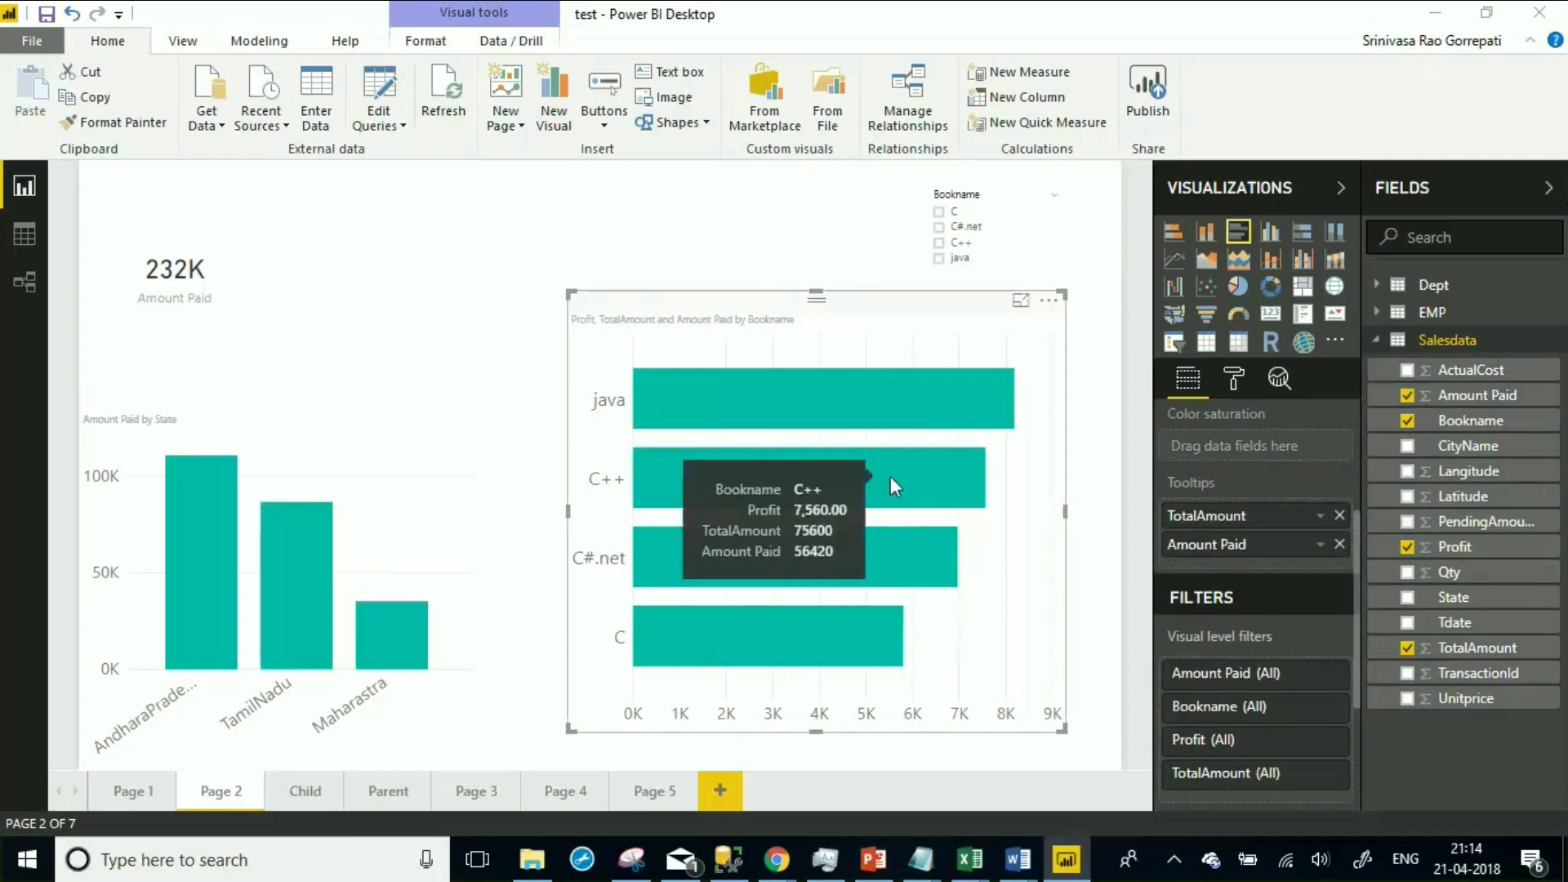
mouse_move(866, 539)
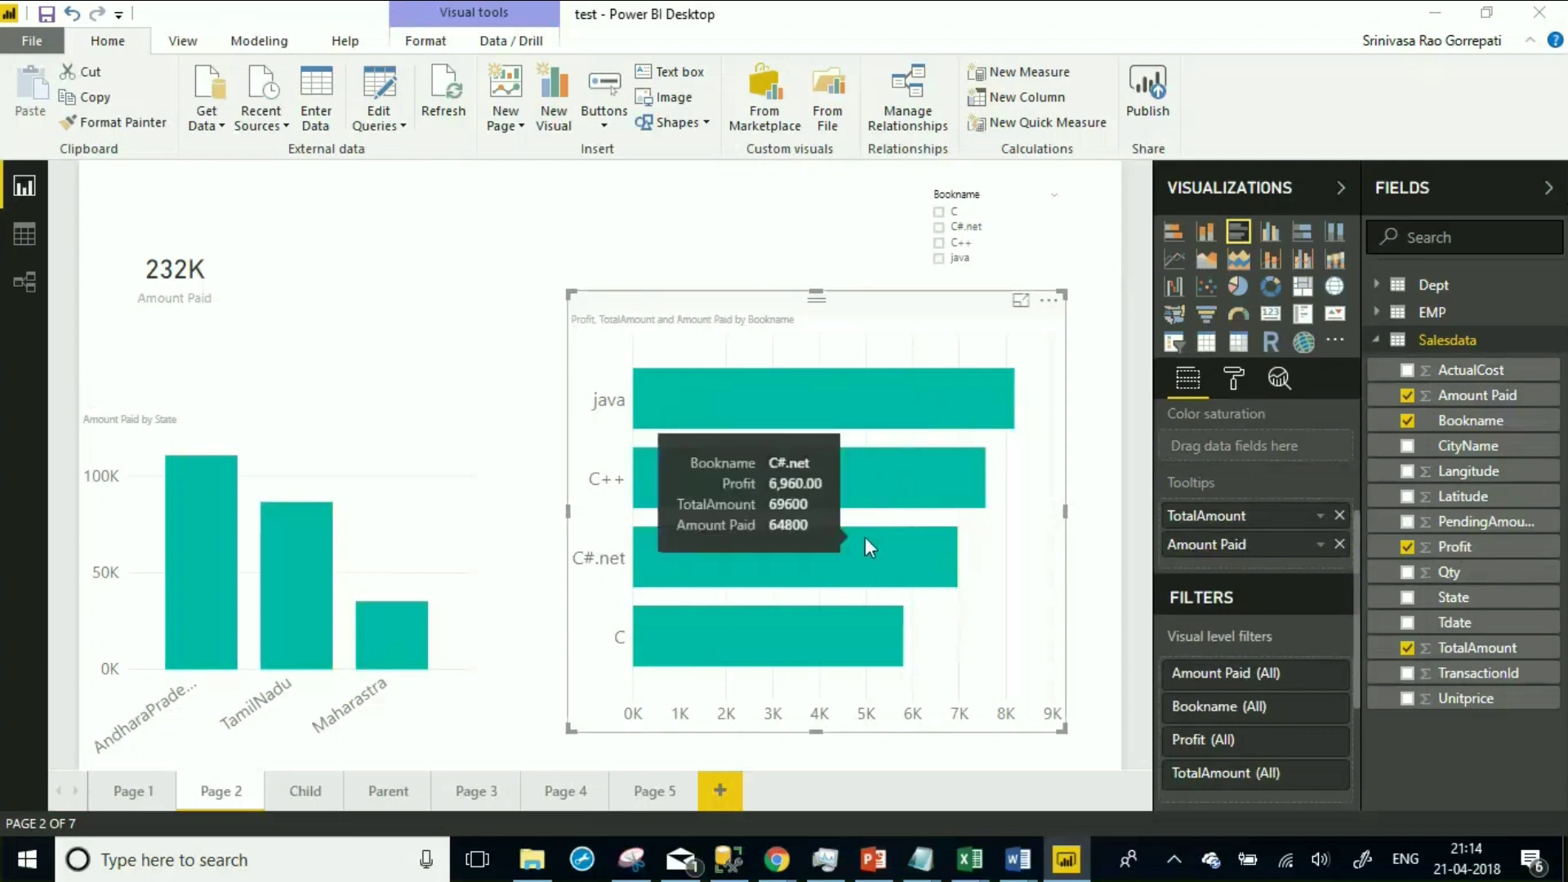
mouse_move(845, 644)
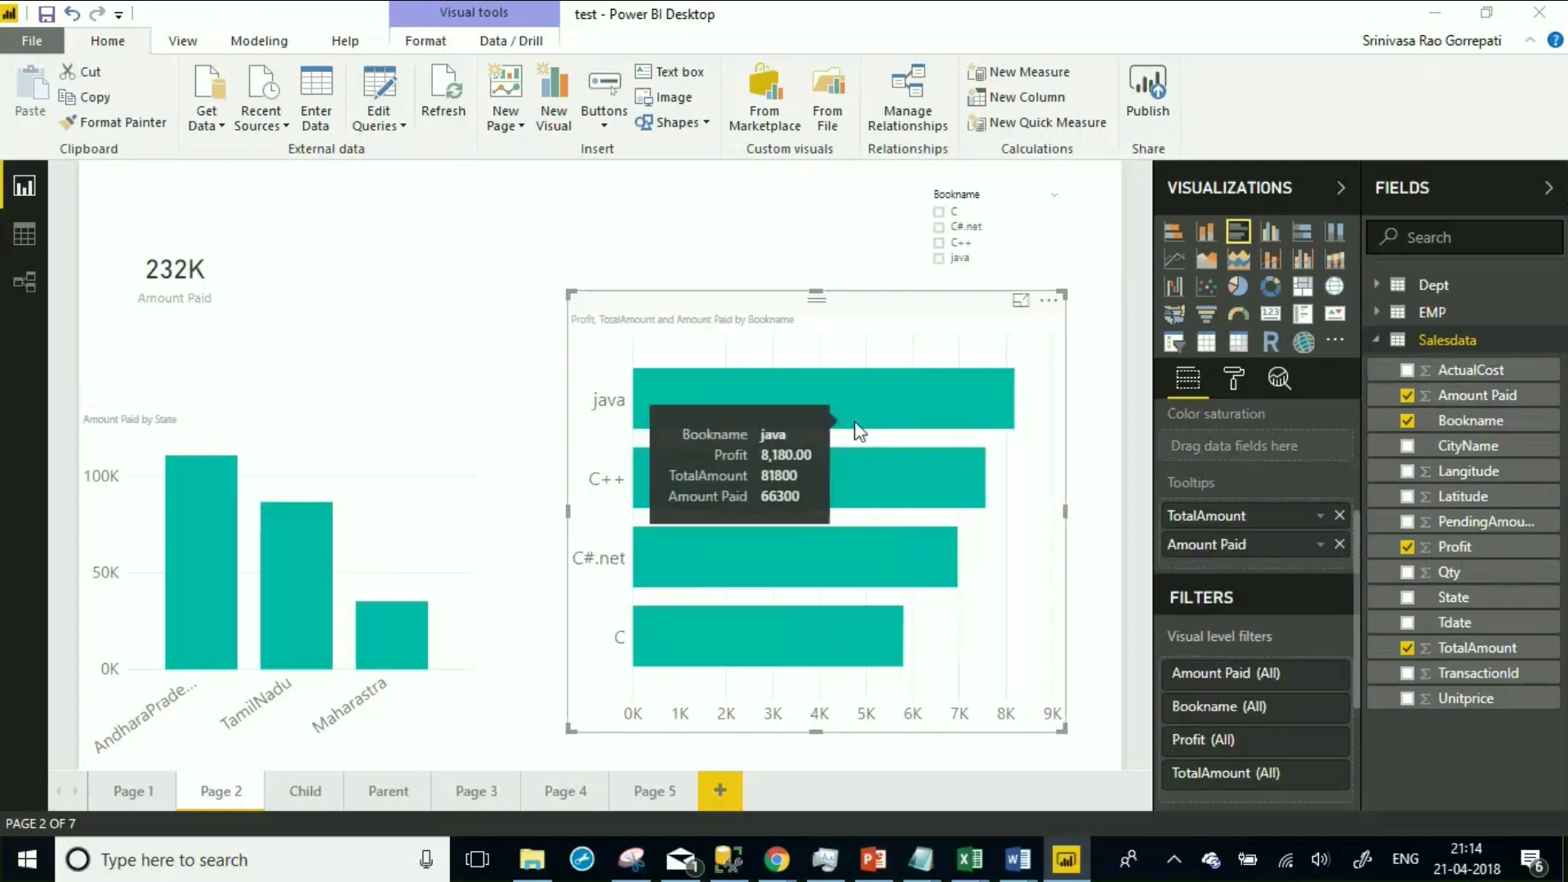
left_click(615, 227)
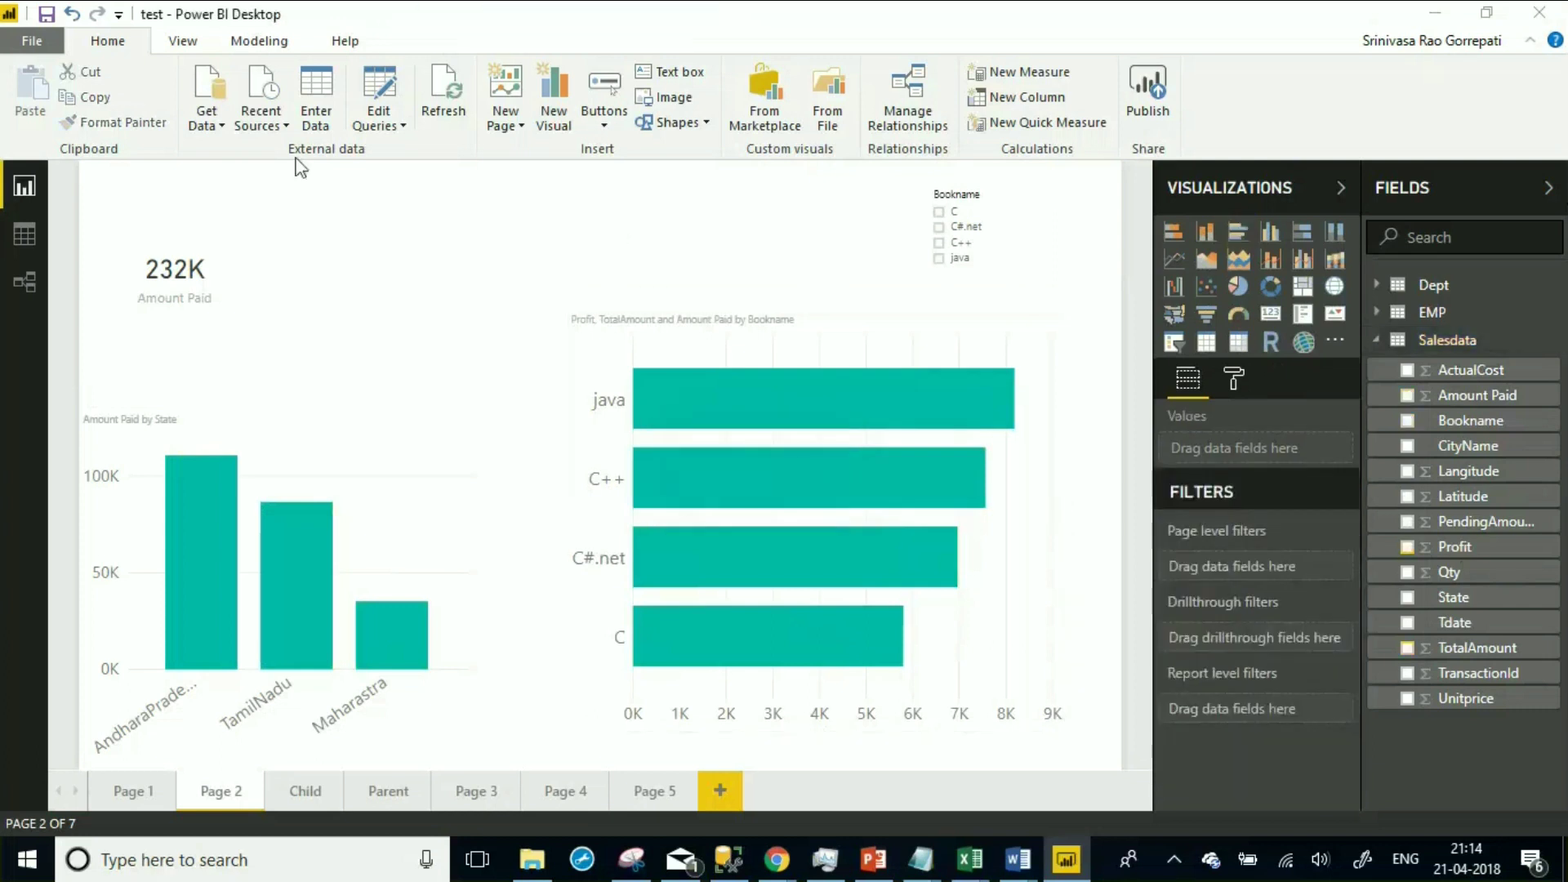
Check in the preview feature options that Report page tooltips is enabled
left_click(33, 40)
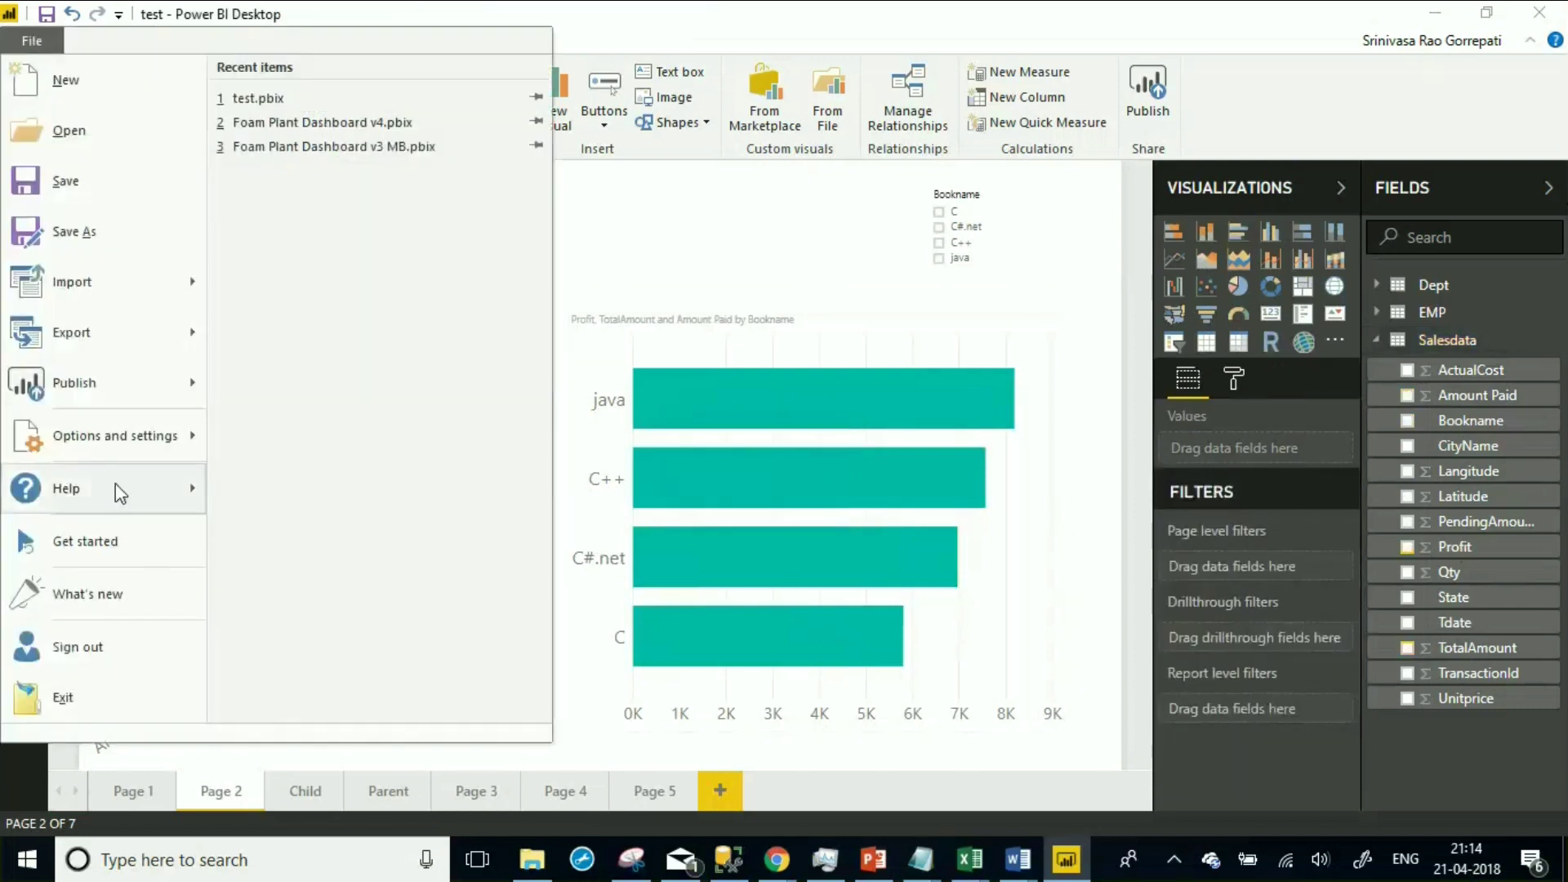
mouse_move(123, 438)
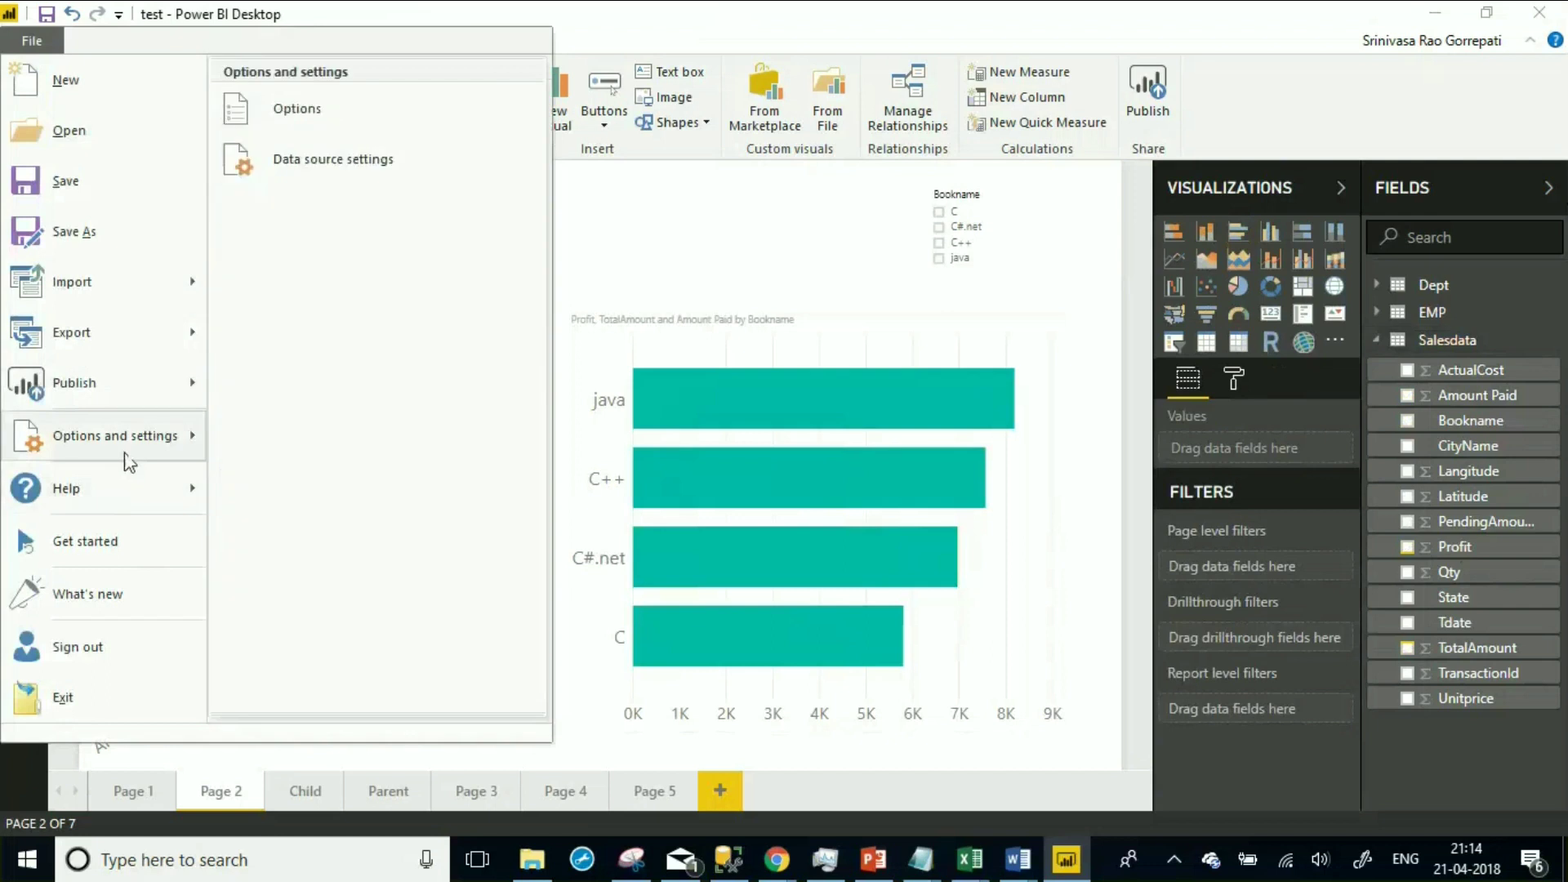
left_click(315, 114)
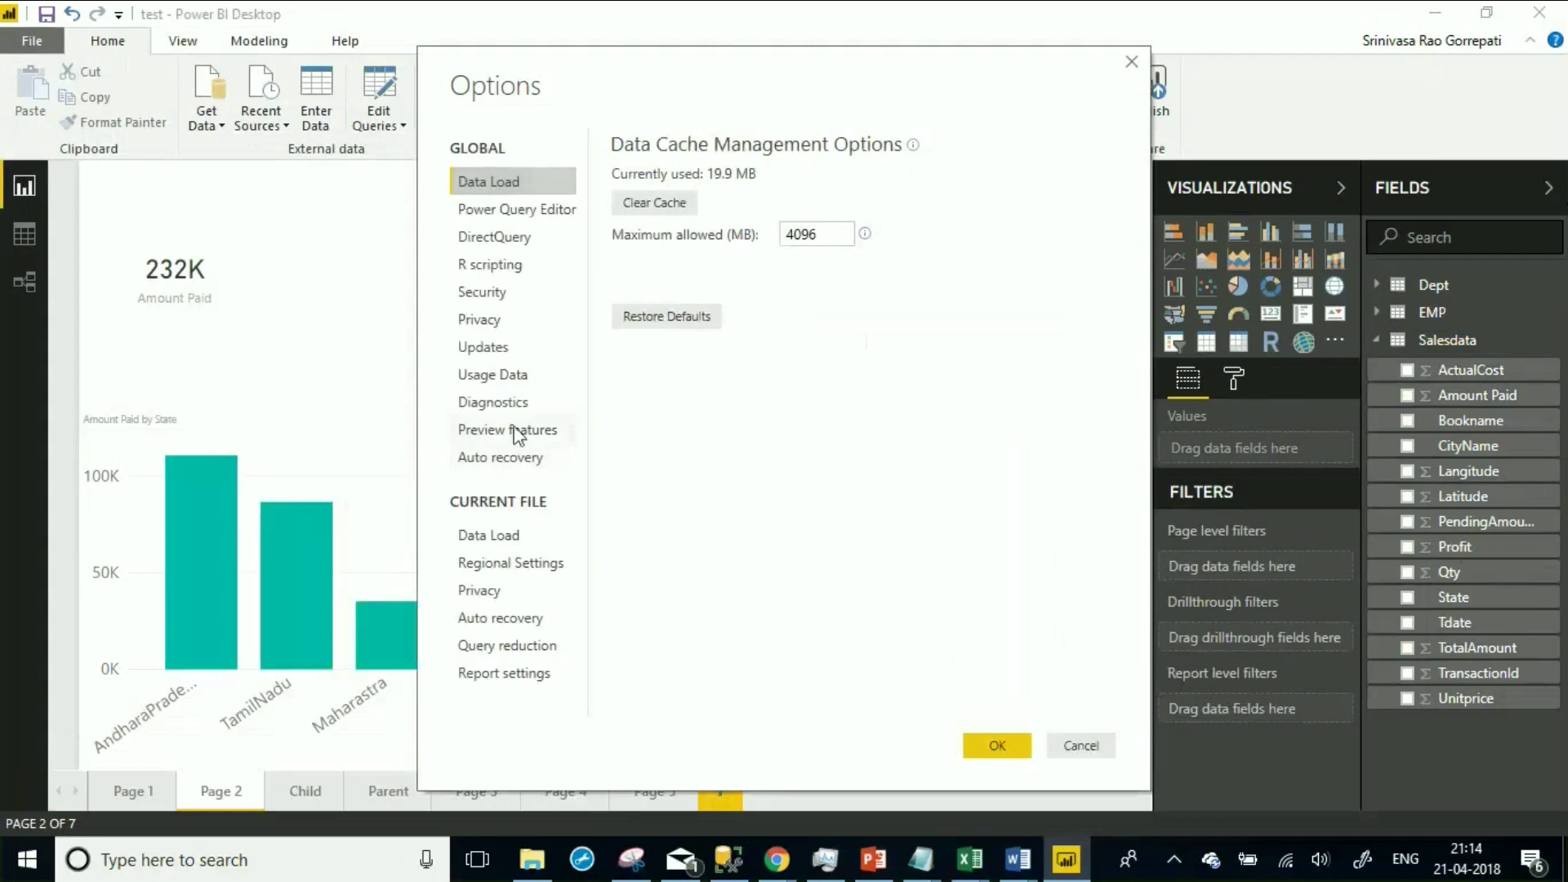
left_click(514, 430)
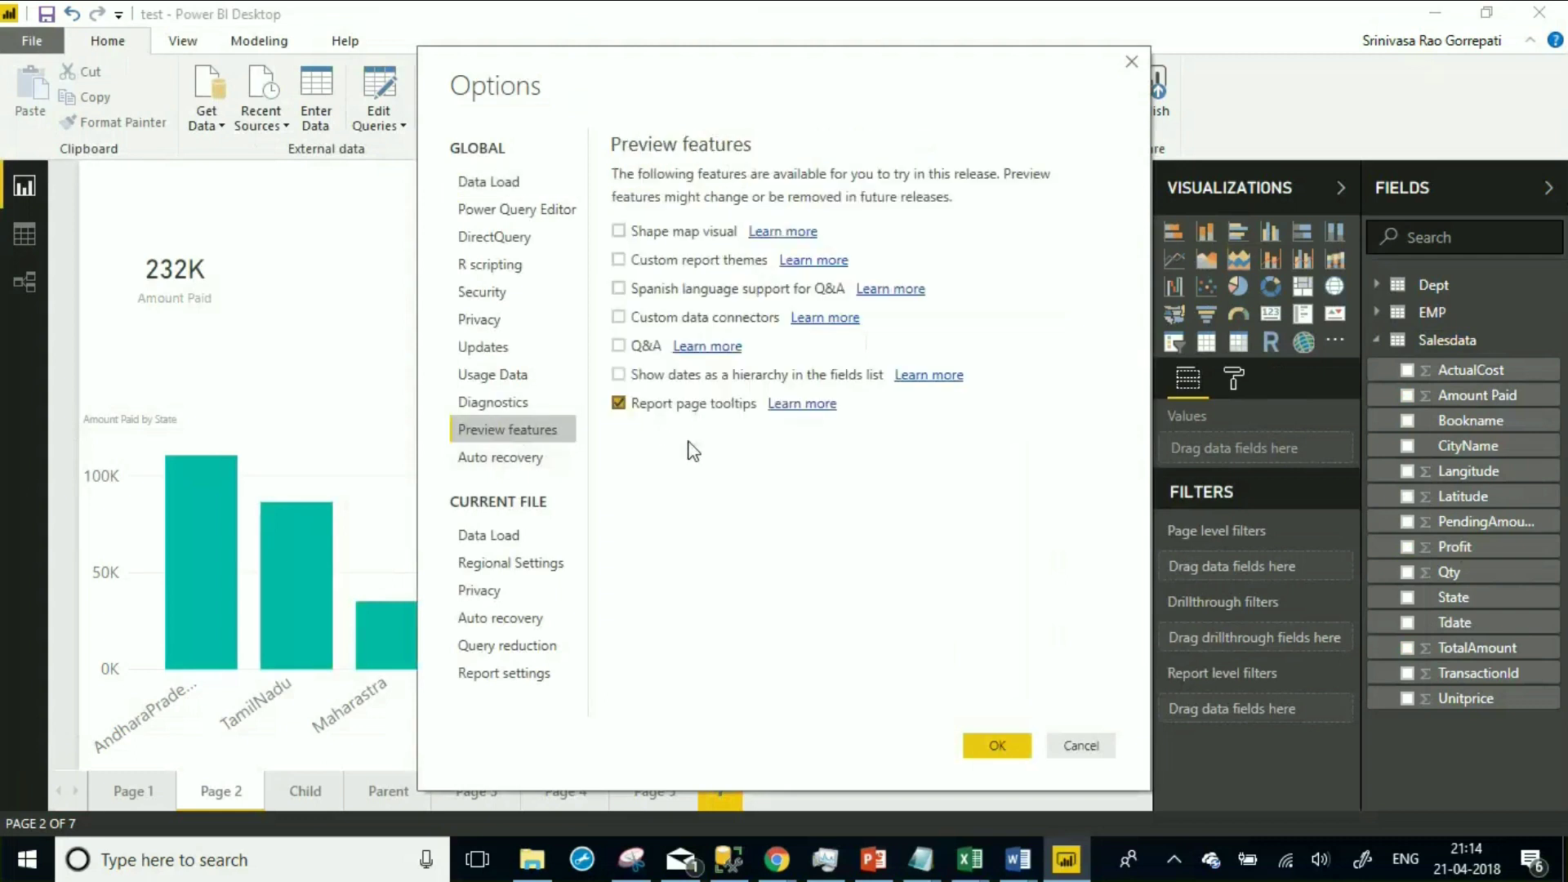
left_click(979, 738)
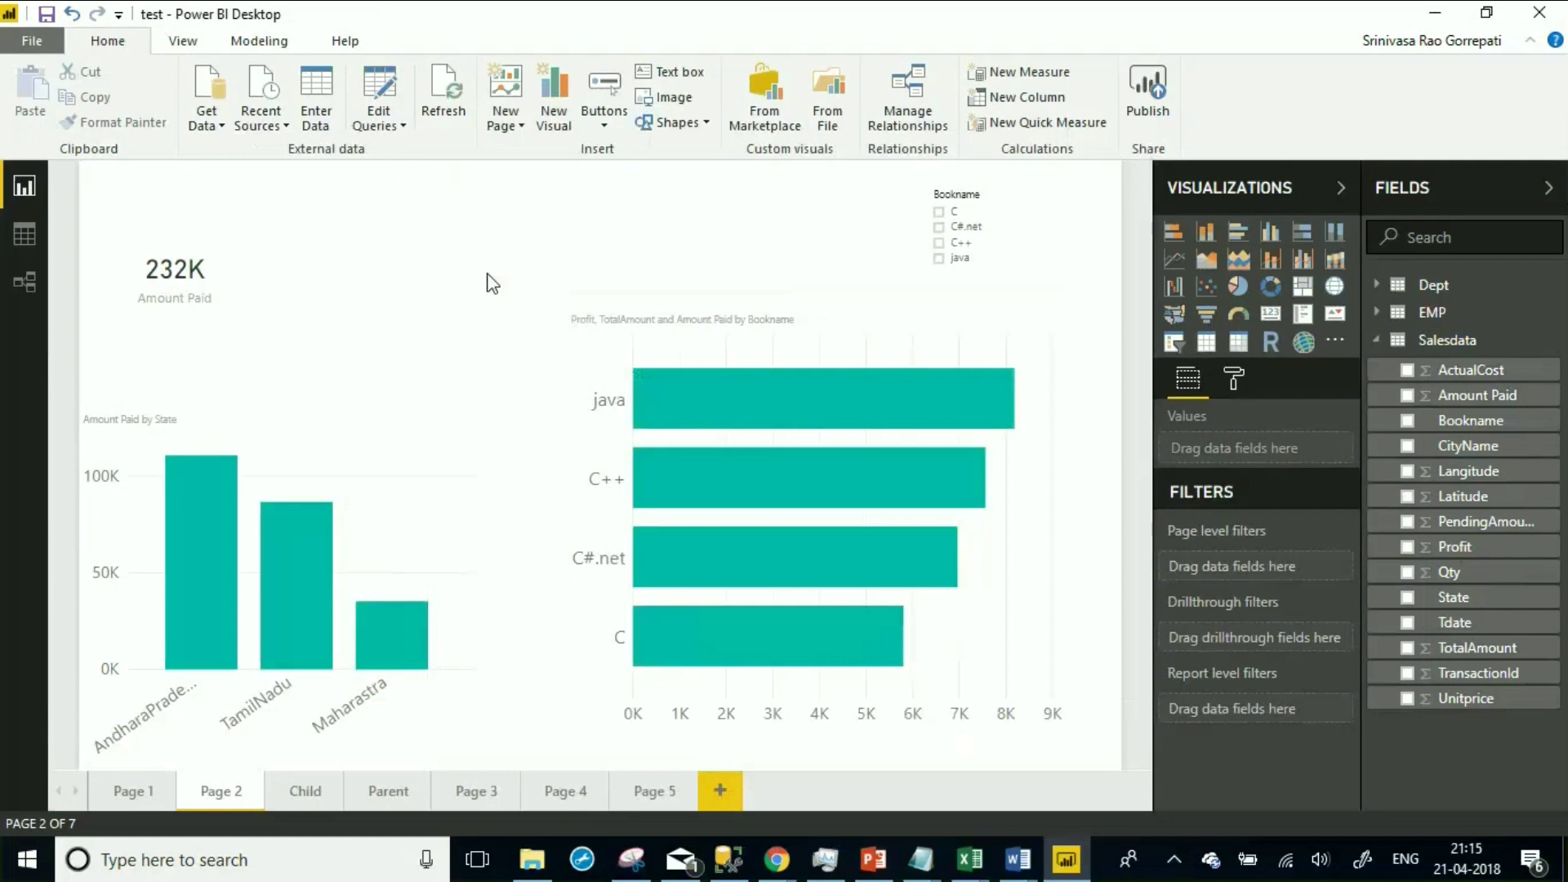
Add a new report page and turn on Tooltip in its page information
left_click(713, 787)
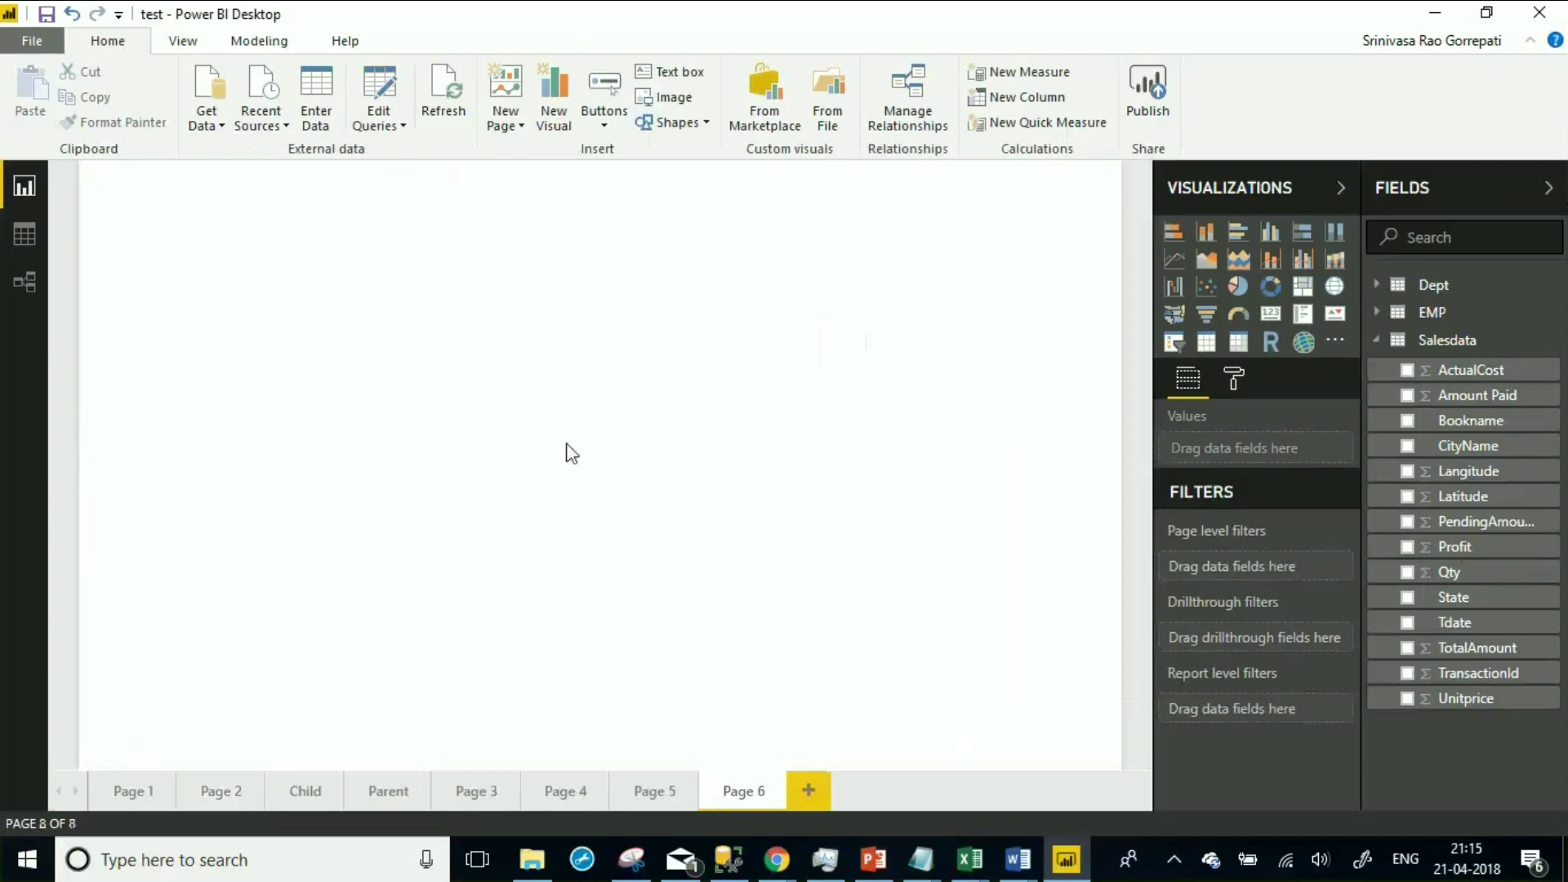
left_click(1233, 380)
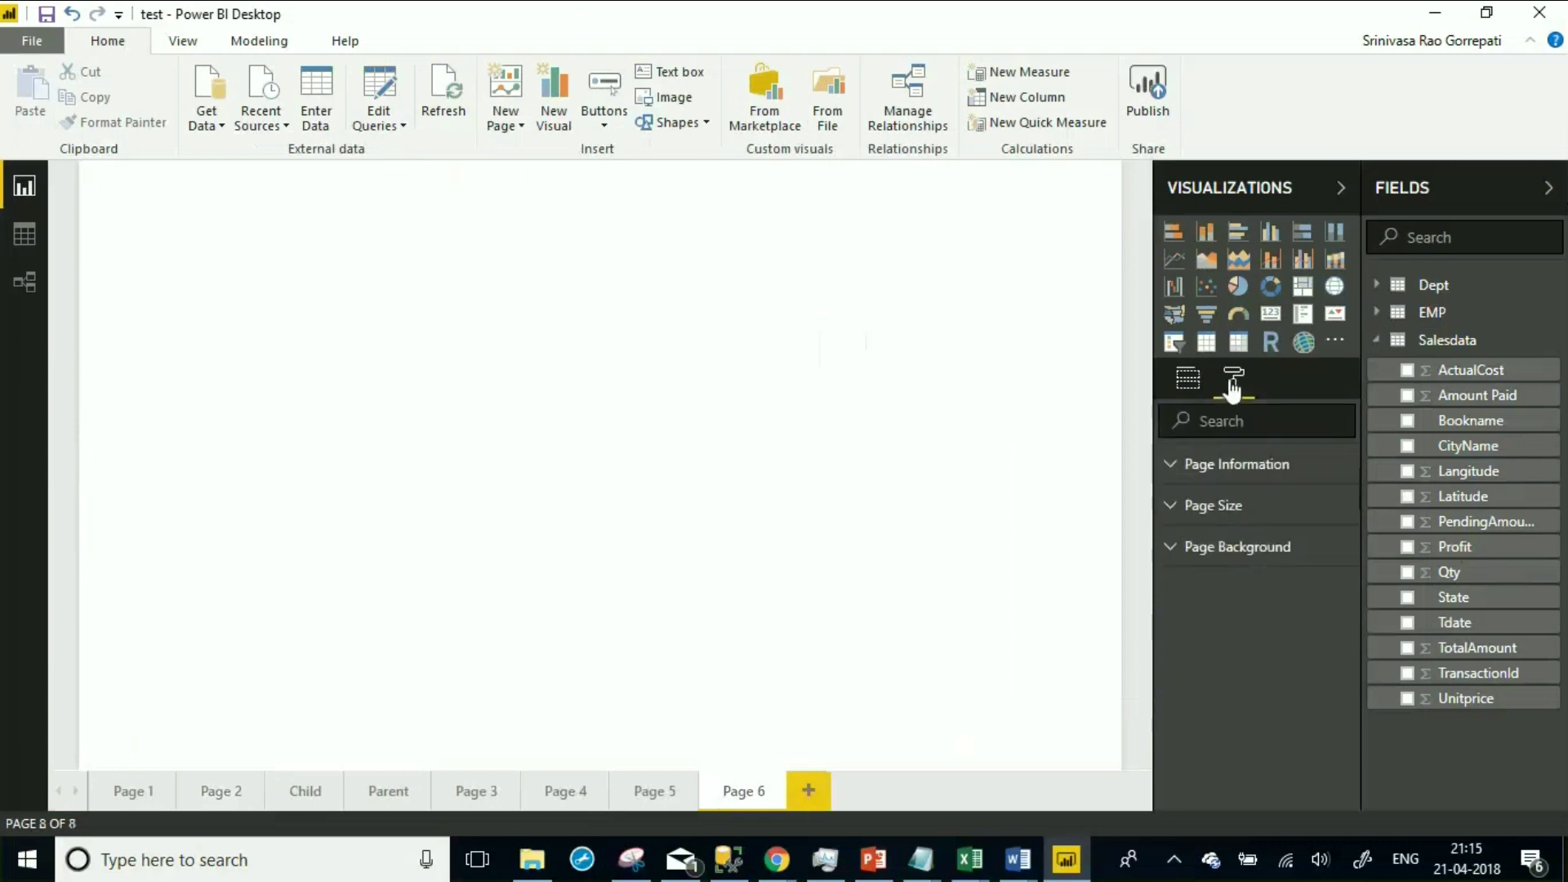
left_click(1176, 510)
left_click(1172, 507)
left_click(1171, 469)
left_click(1171, 472)
left_click(1173, 470)
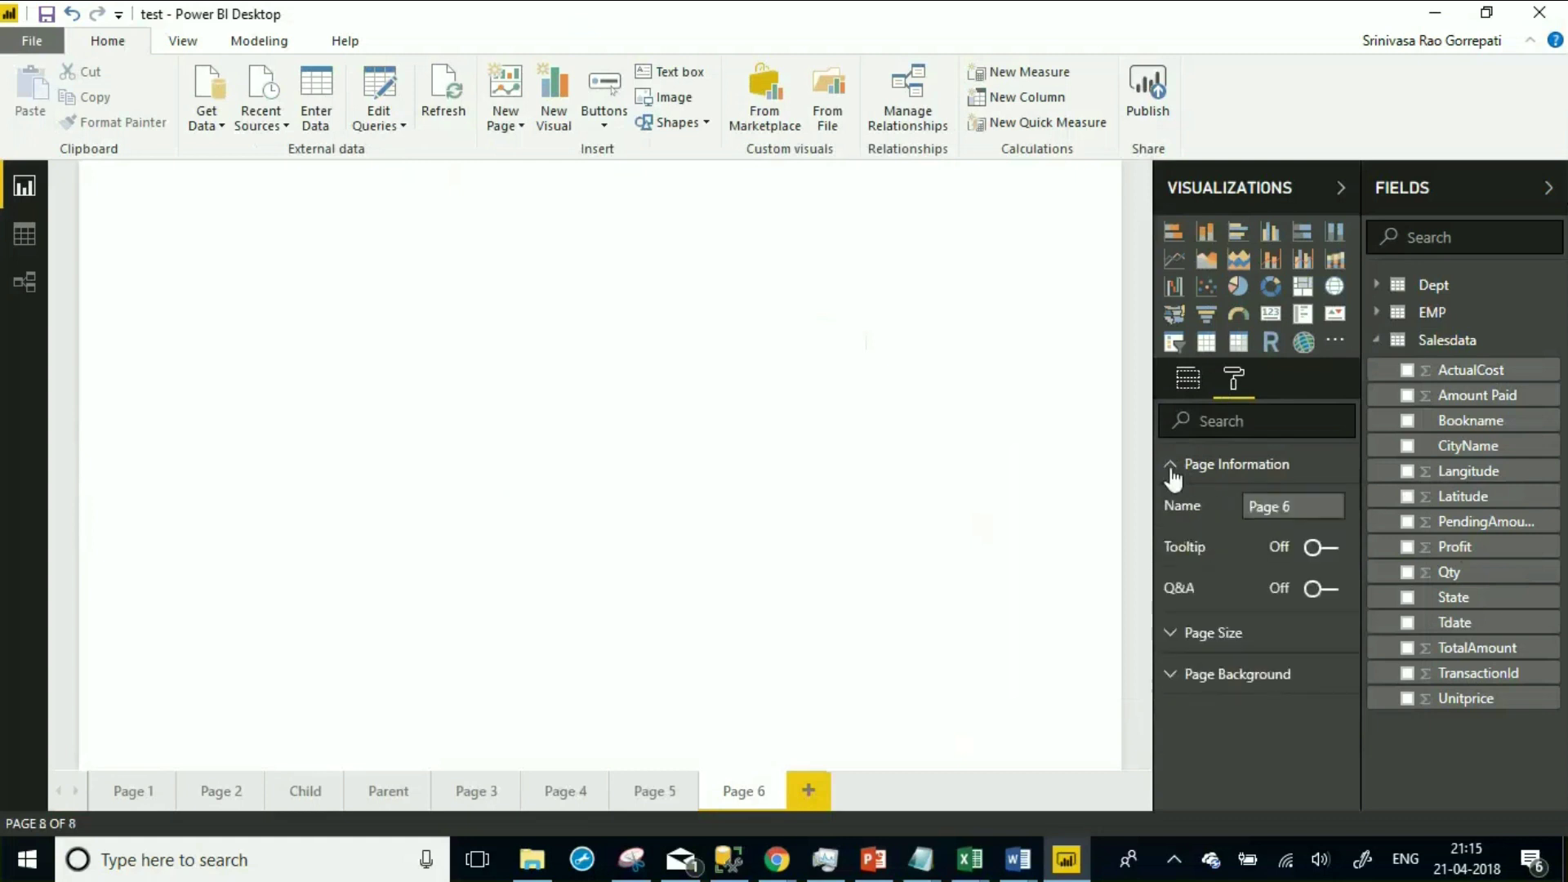
left_click(1173, 472)
left_click(1173, 474)
left_click(1327, 552)
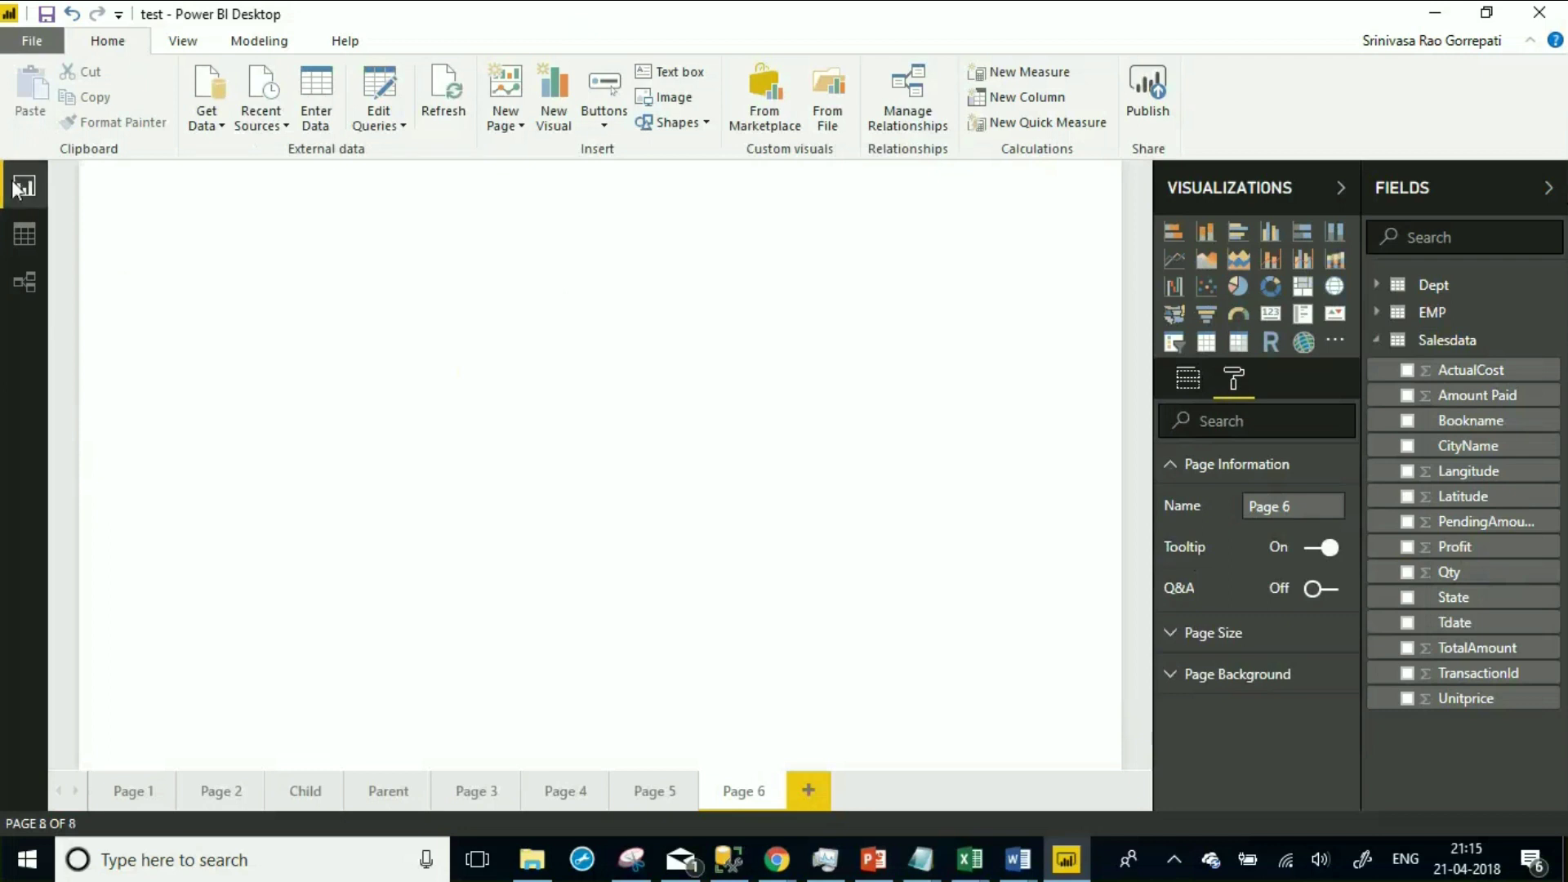
Set the new page's size type to Tooltip
left_click(1185, 633)
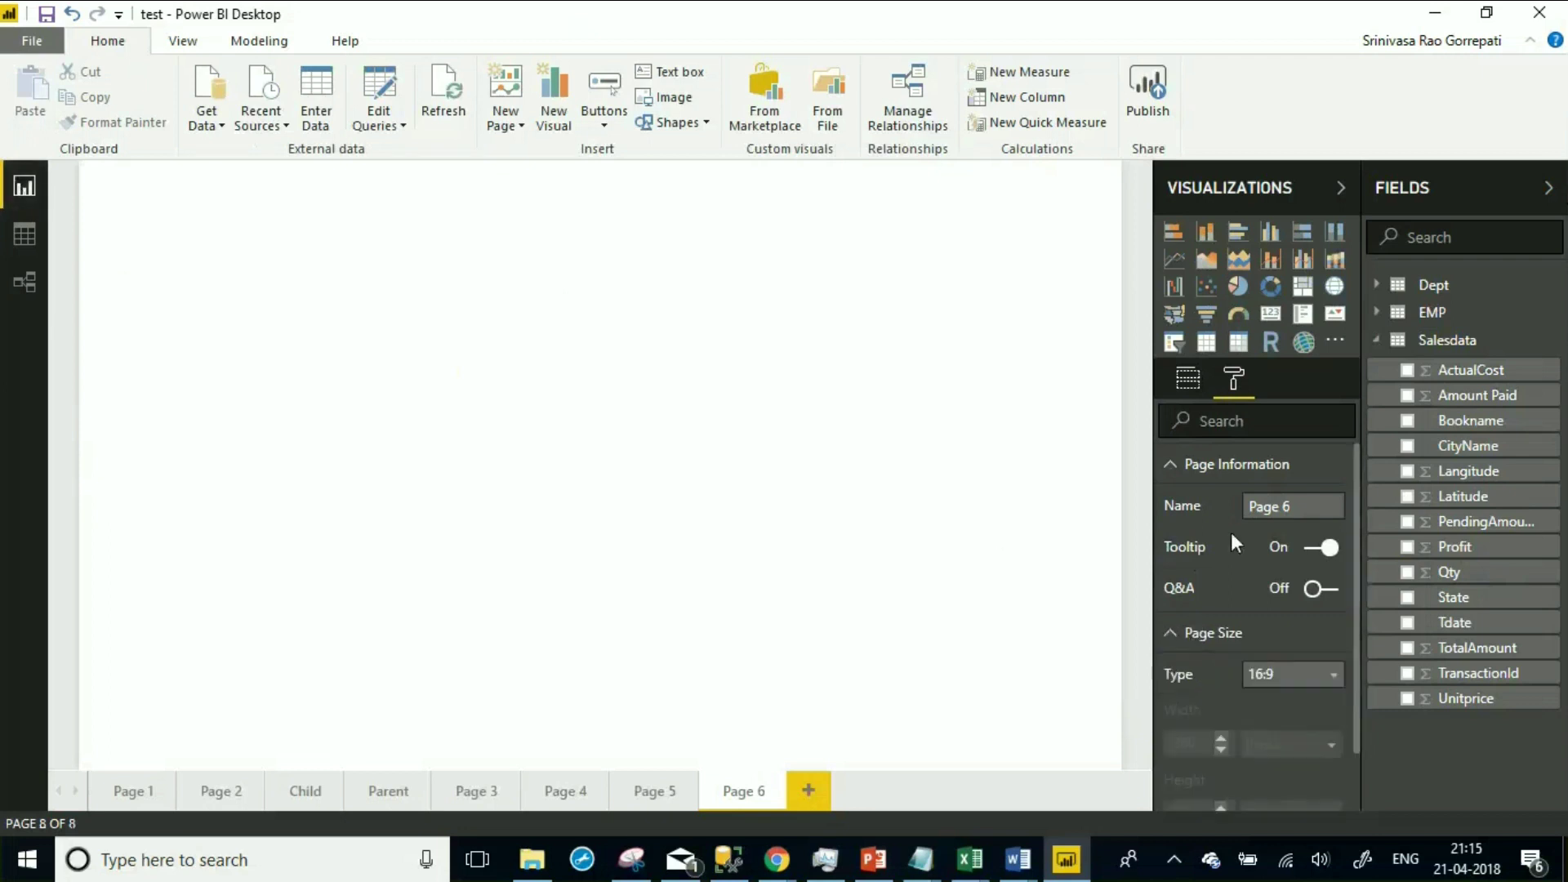
scroll(1225, 547, "down", 1)
left_click(1318, 613)
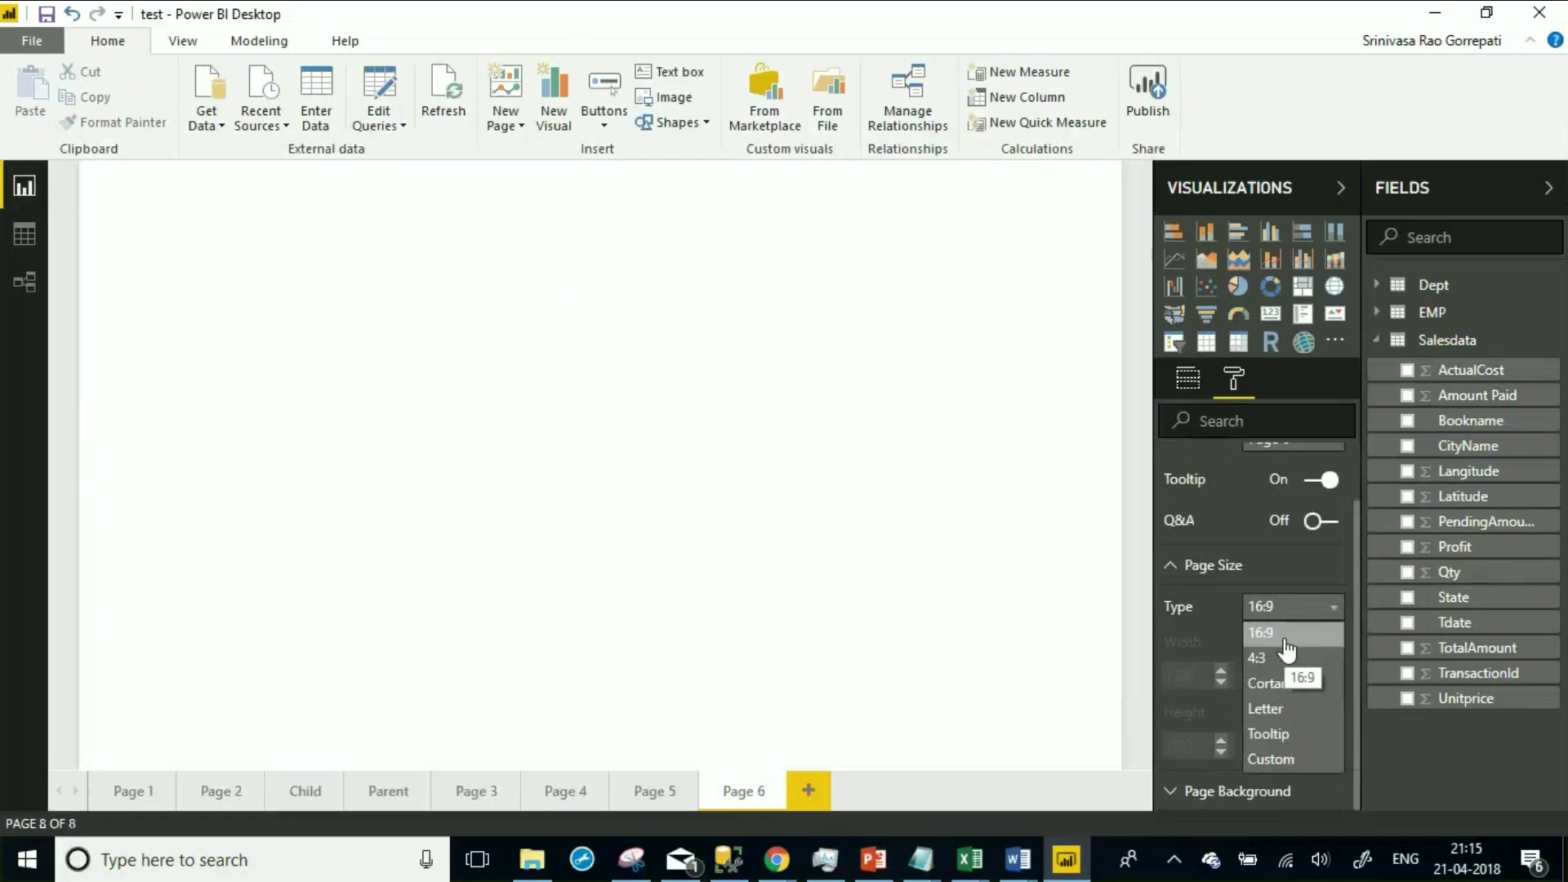
left_click(1302, 738)
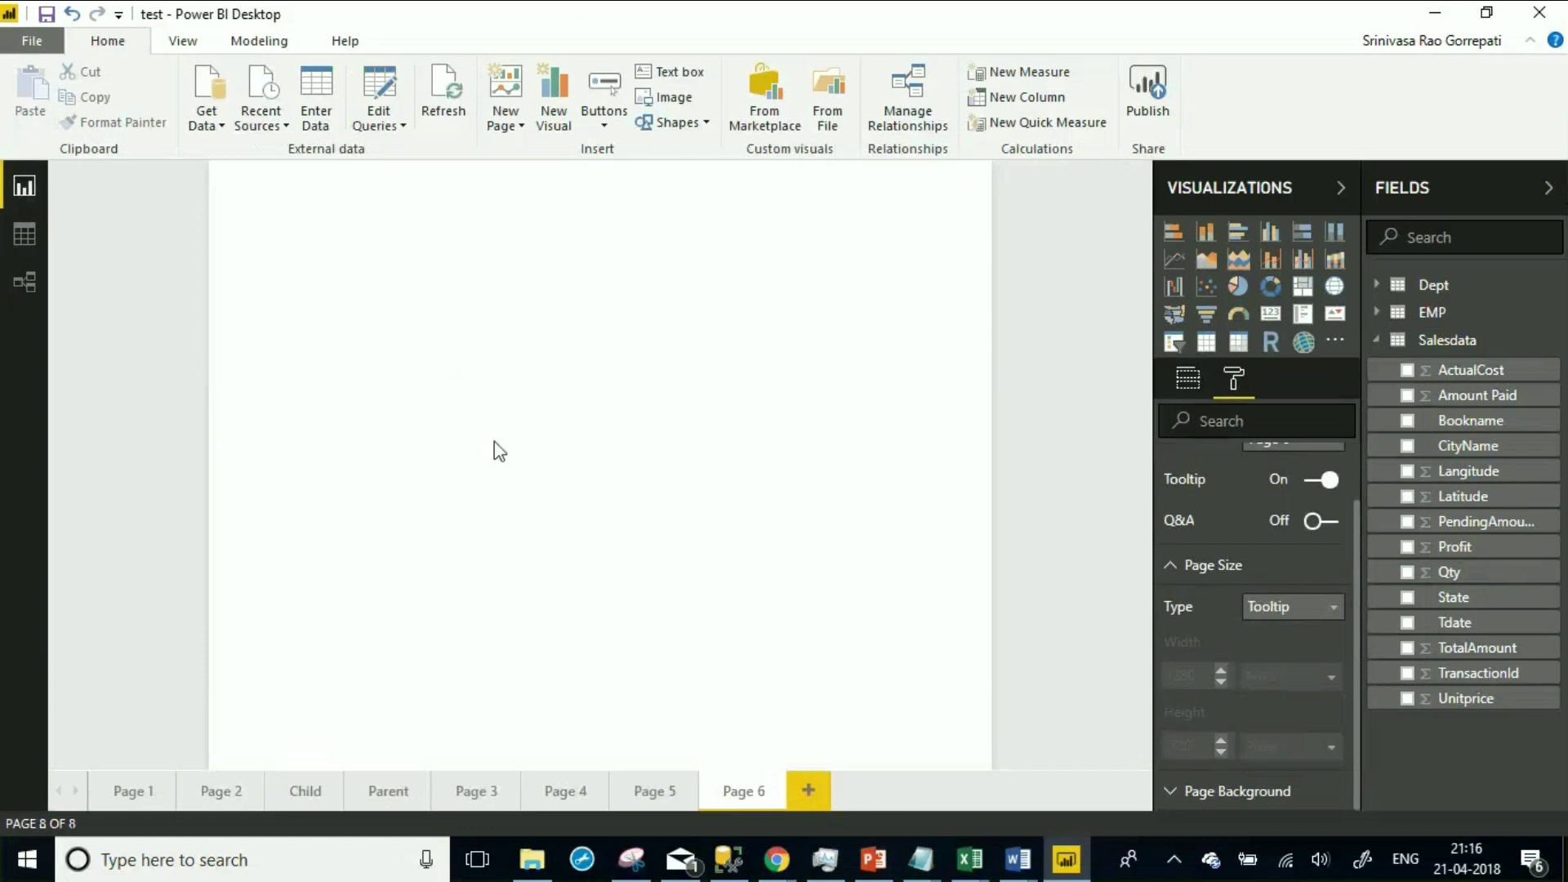
Display the tooltip page at Actual Size
left_click(194, 47)
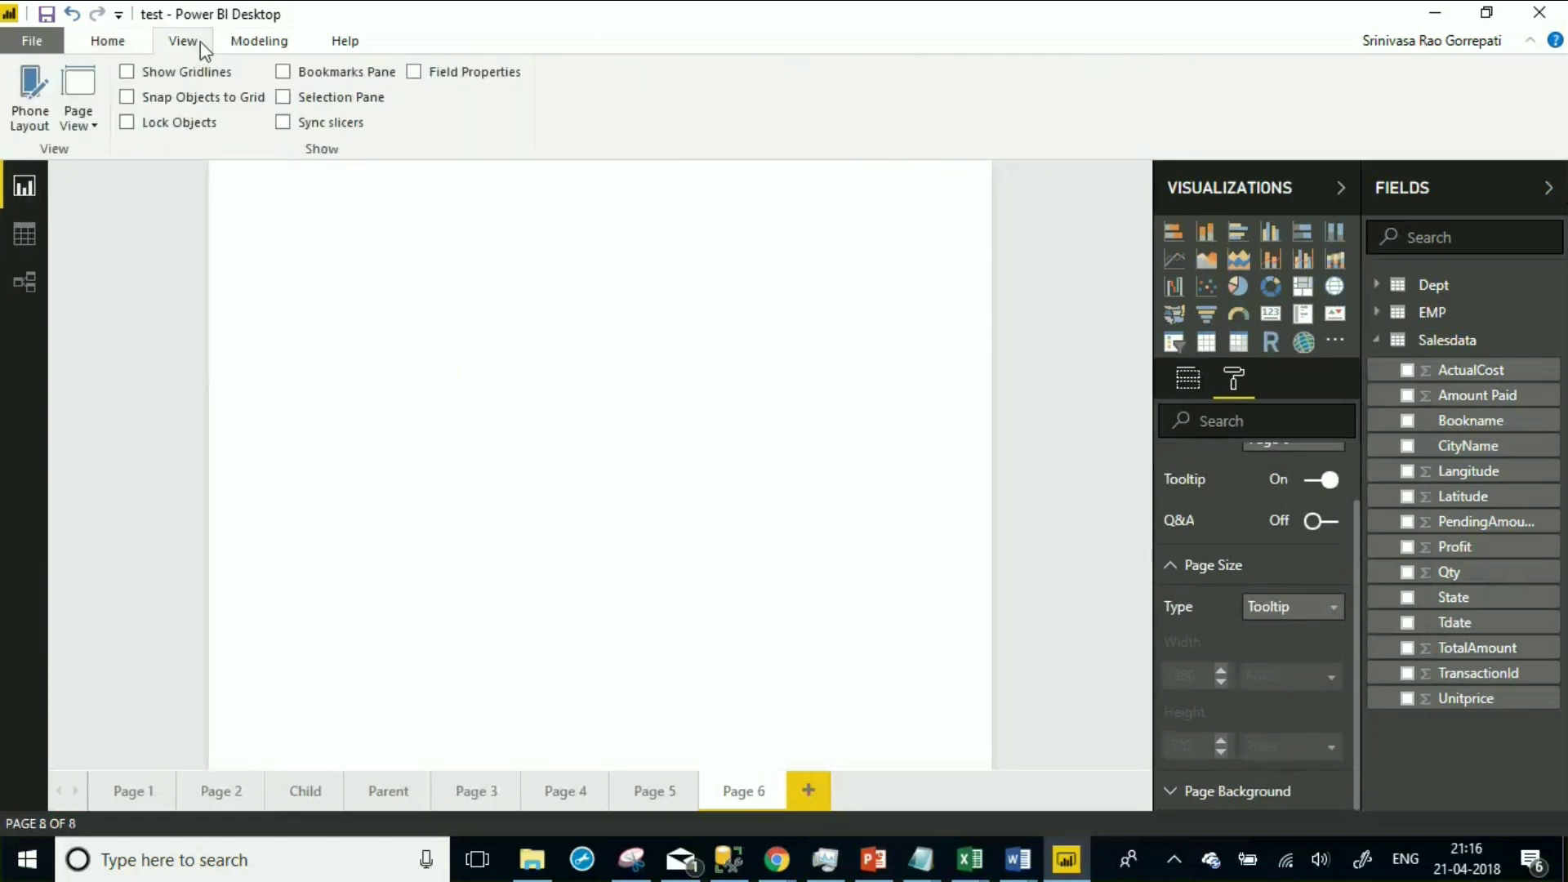
left_click(95, 126)
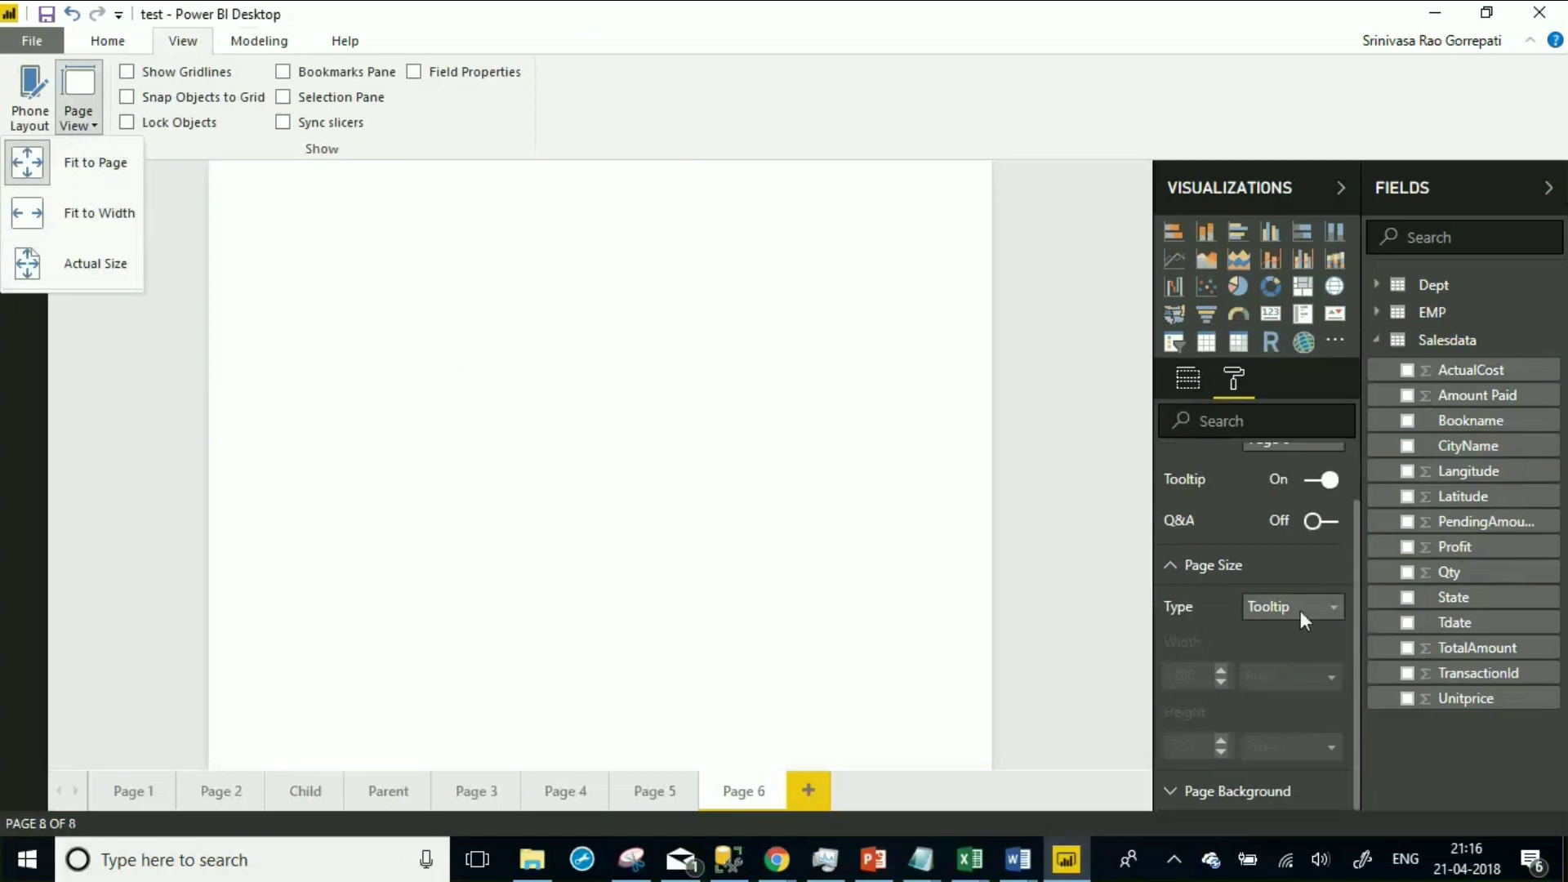
left_click(107, 267)
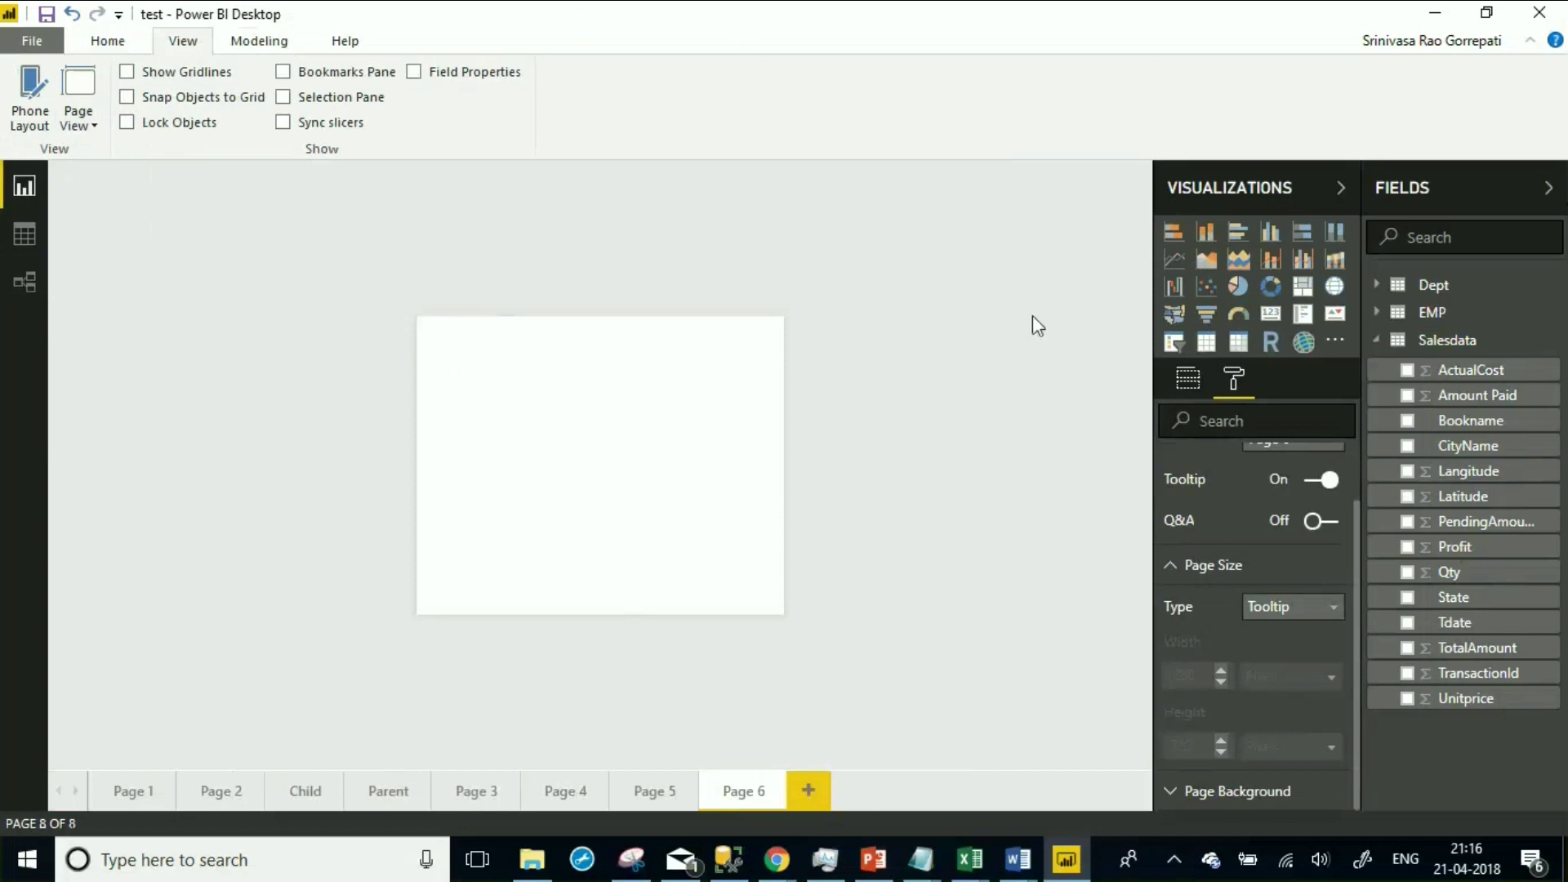
Insert a clustered column chart and size it to span the full width of the tooltip page's upper part
left_click(1272, 235)
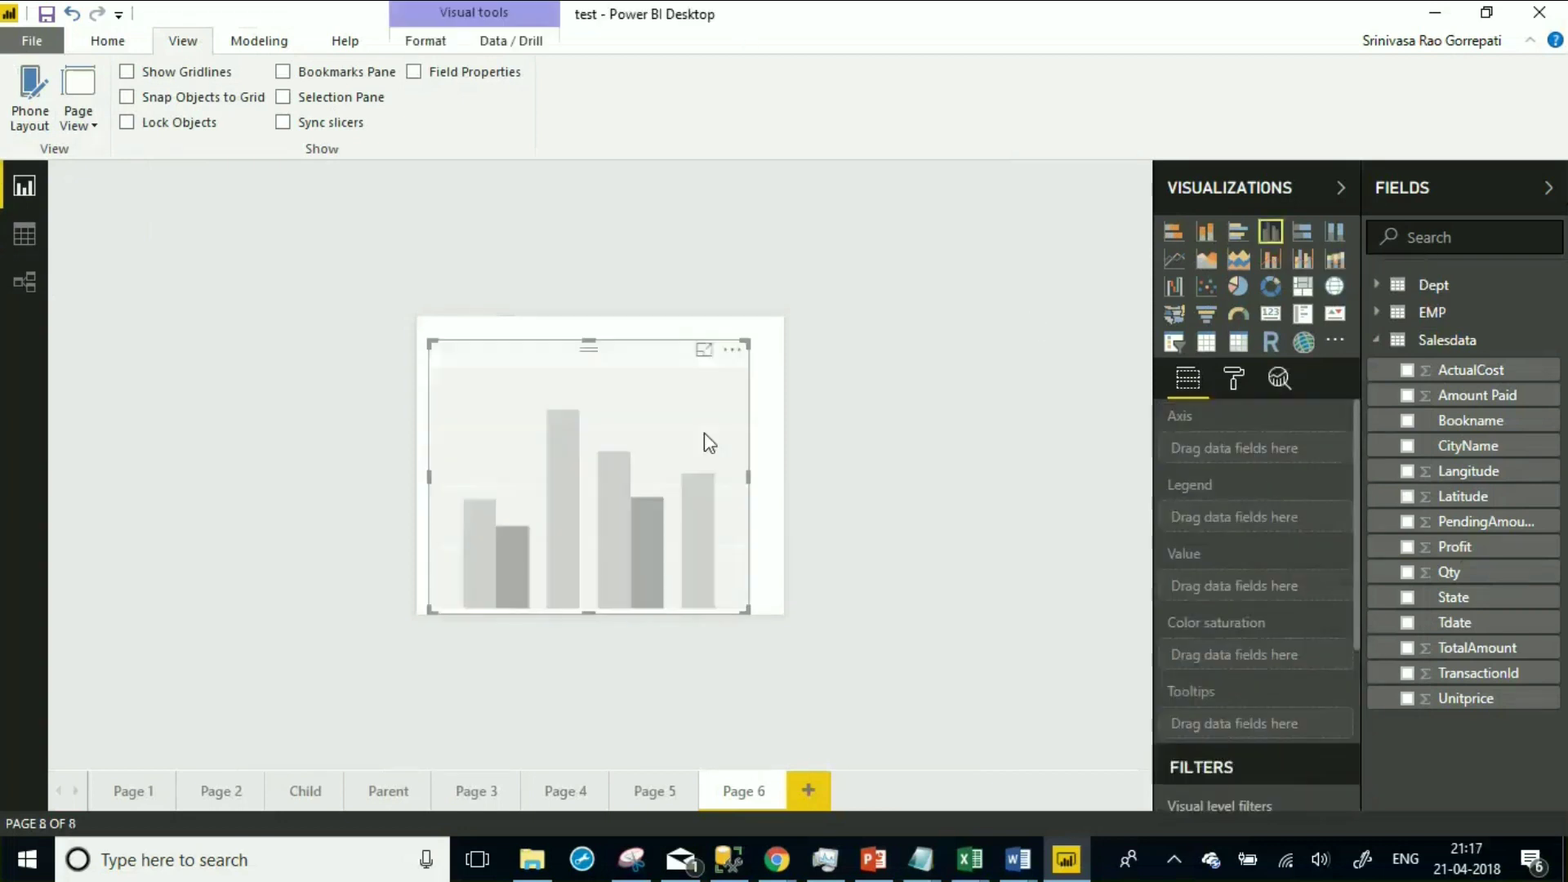
left_click_drag(748, 476, 640, 477)
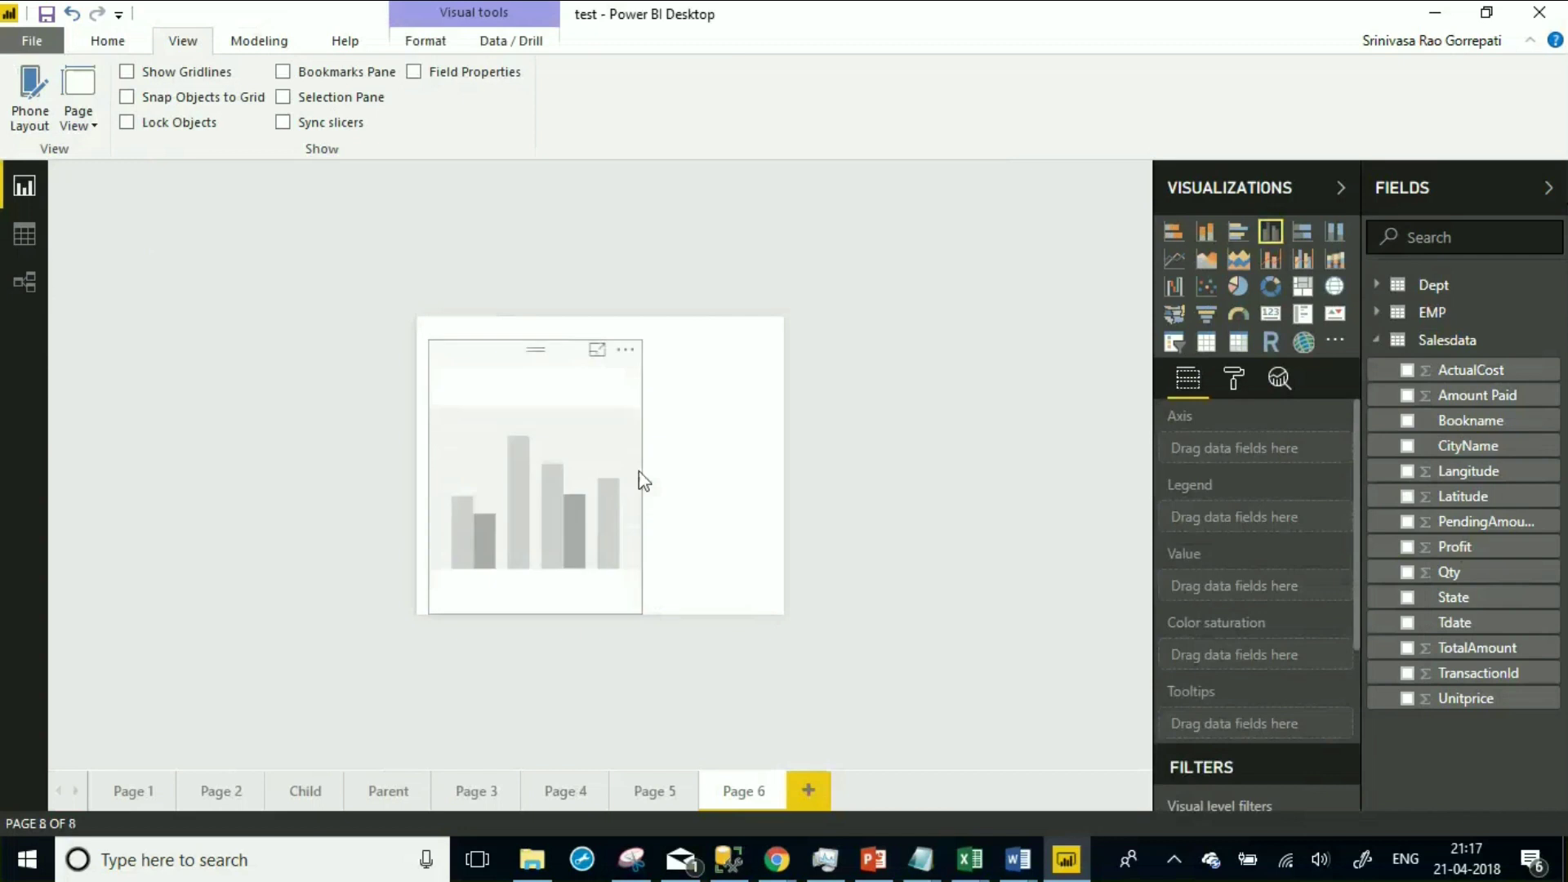
left_click_drag(637, 611, 640, 514)
left_click_drag(586, 468, 551, 425)
left_click_drag(623, 487, 785, 491)
left_click(823, 491)
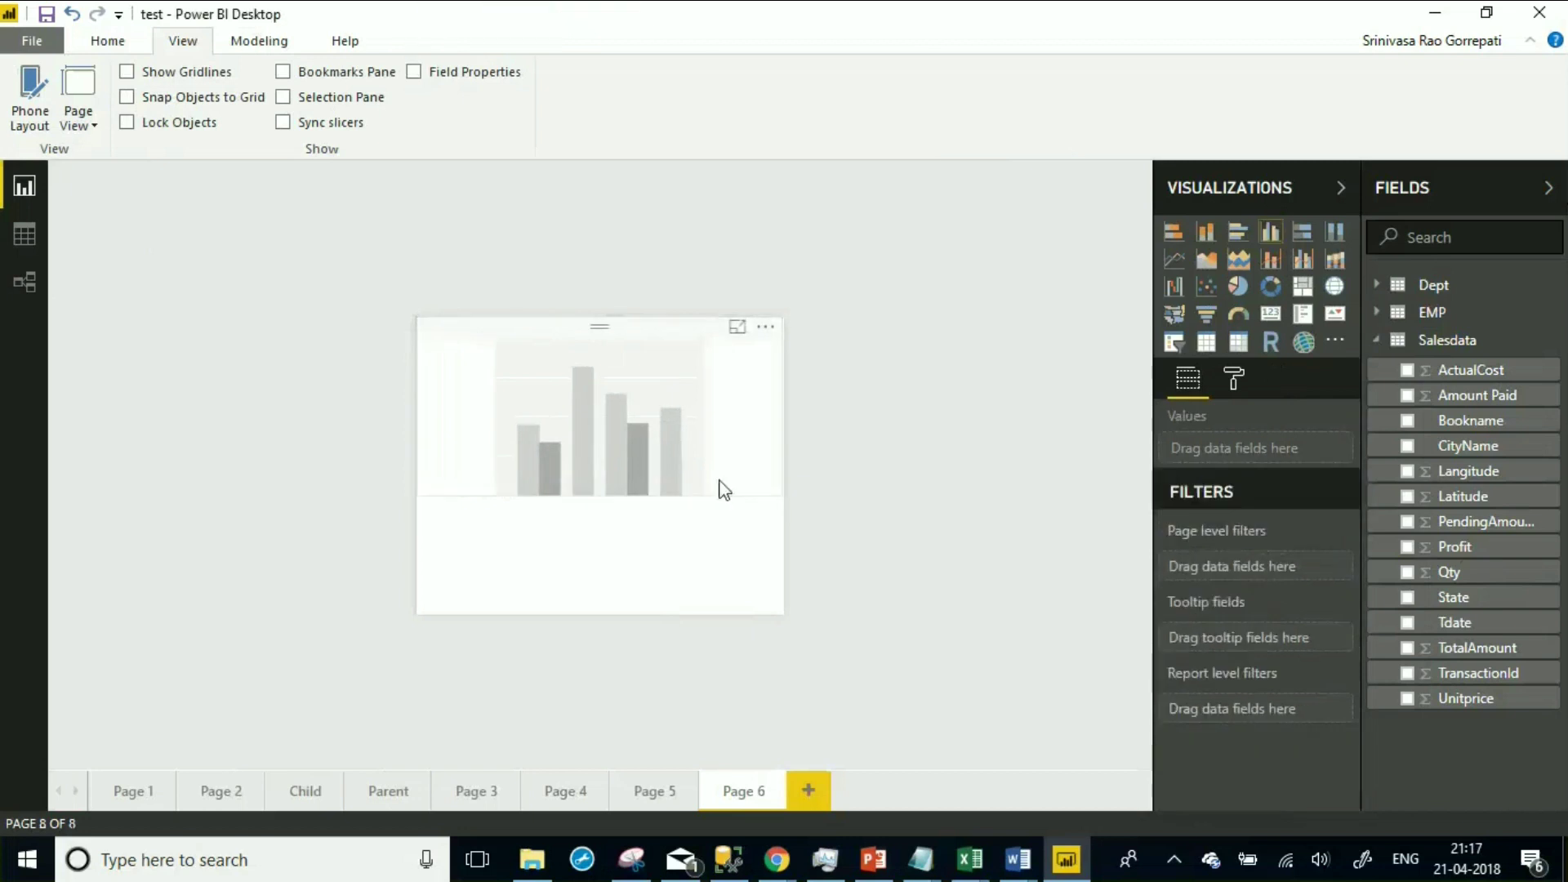
Plot Amount Paid by Bookname in the column chart and check a bar's tooltip
left_click(650, 349)
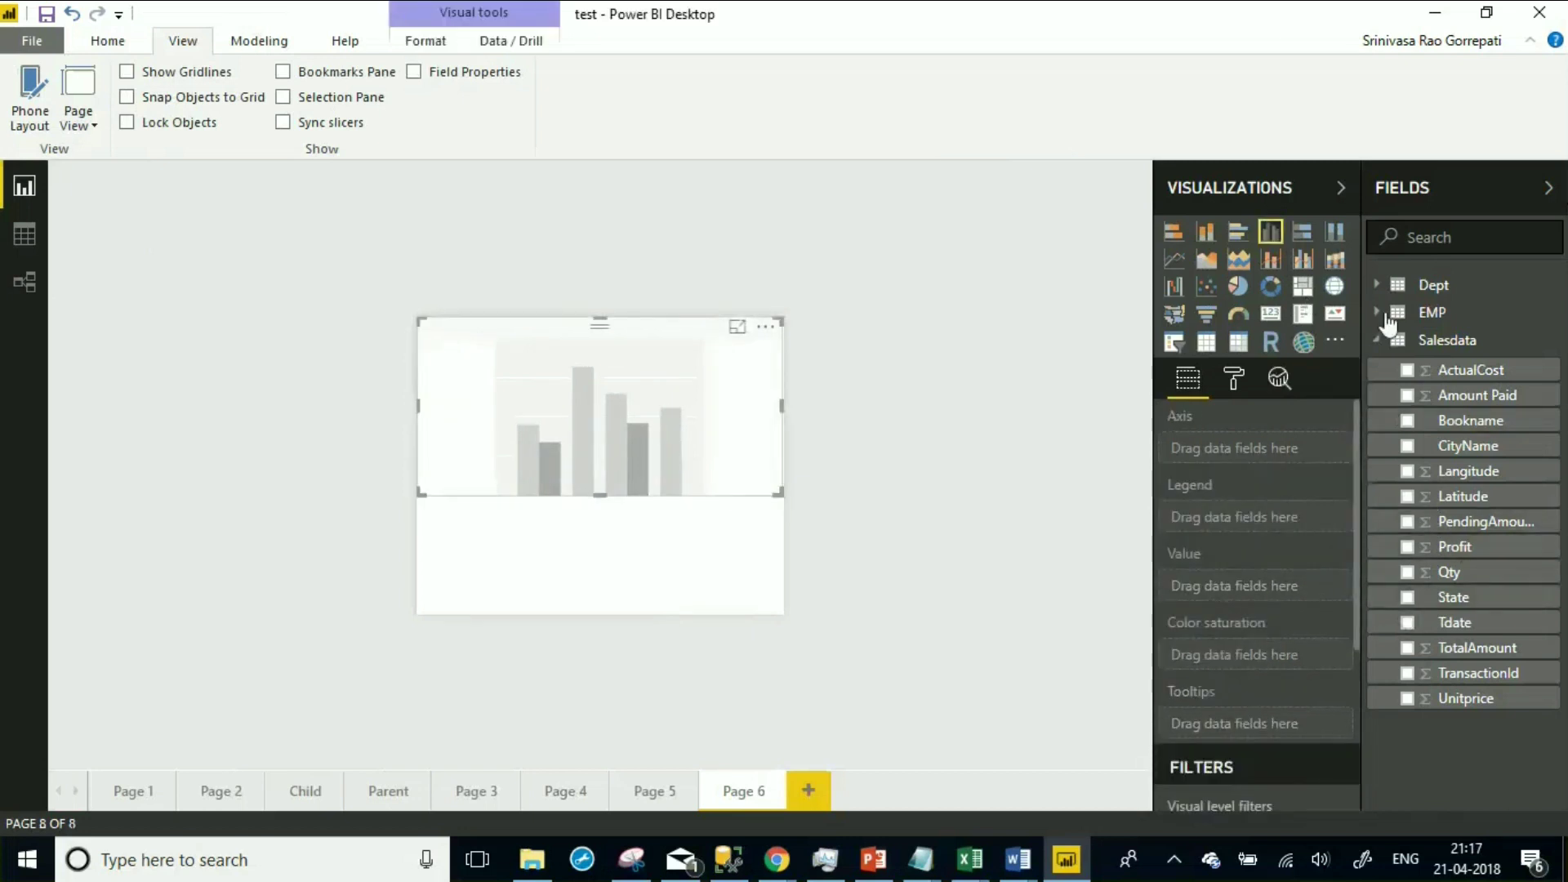
left_click(1407, 420)
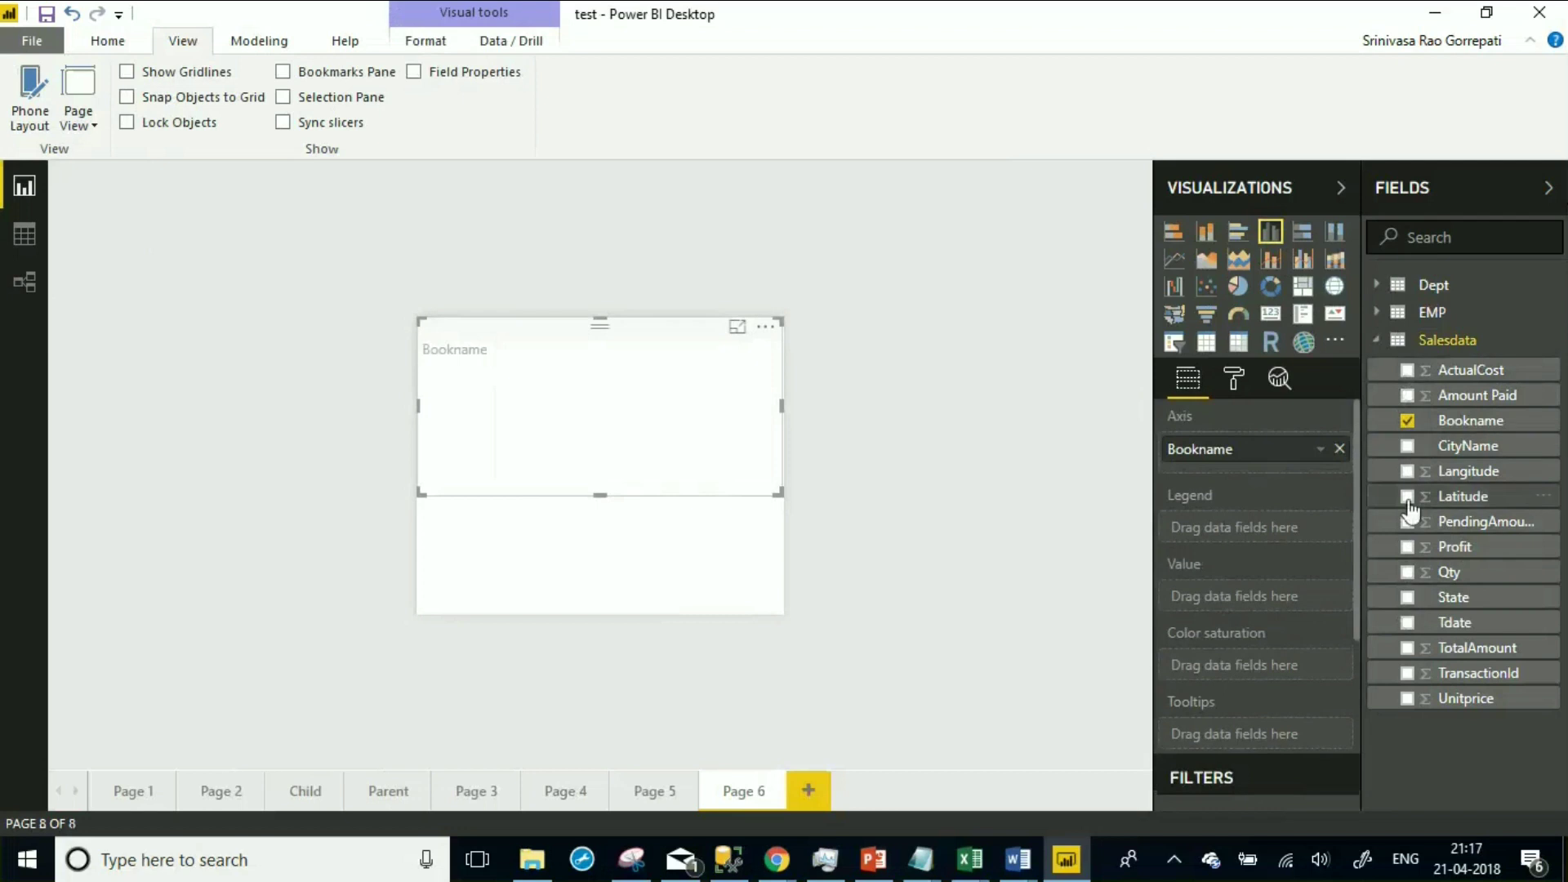
left_click(1407, 396)
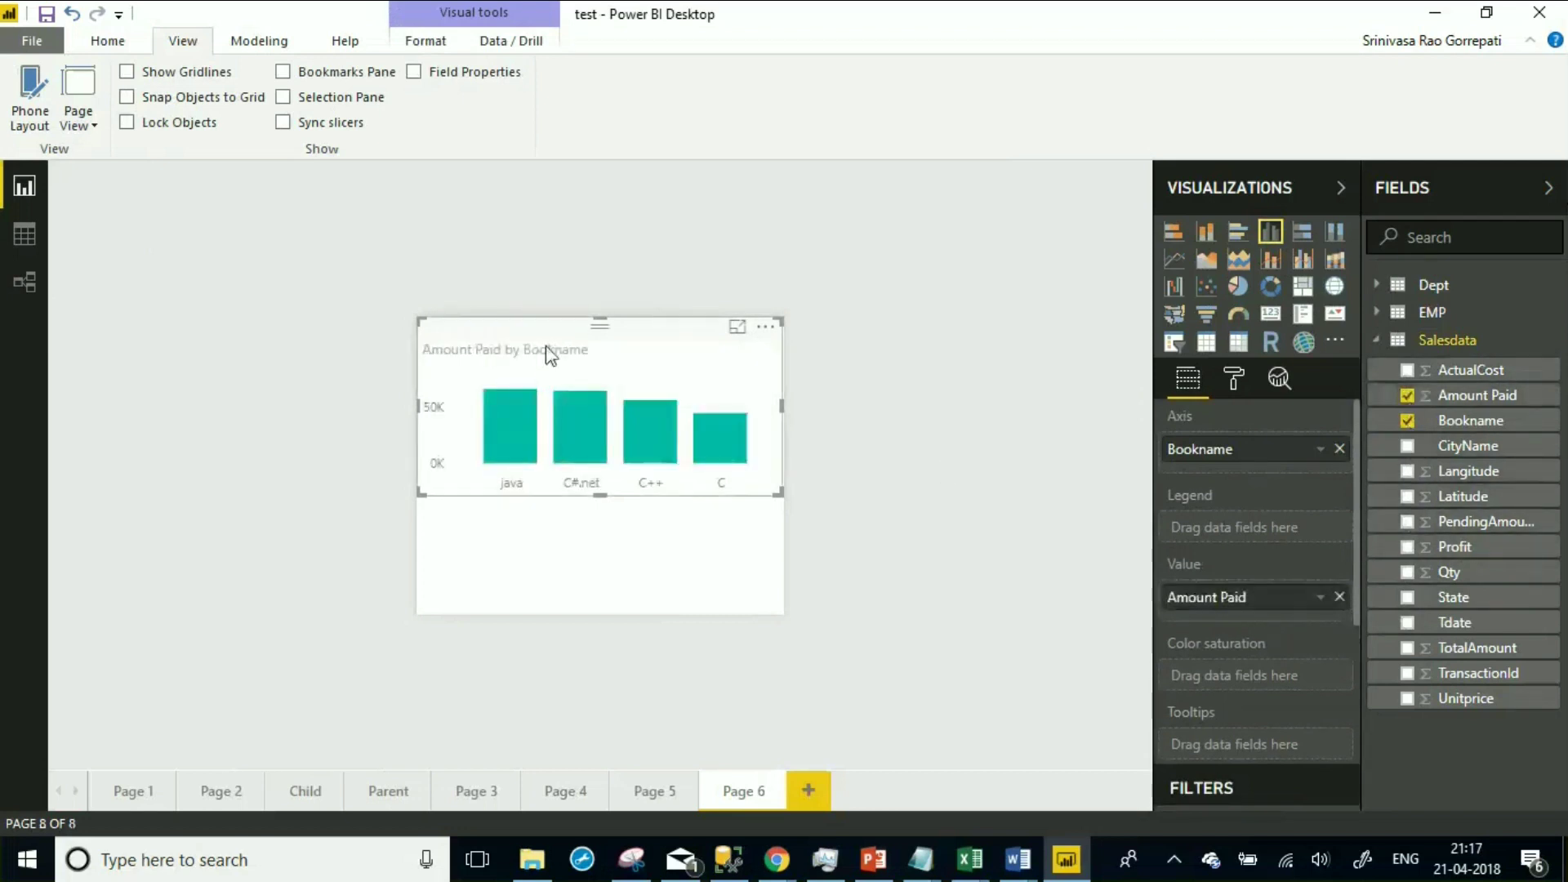
mouse_move(596, 405)
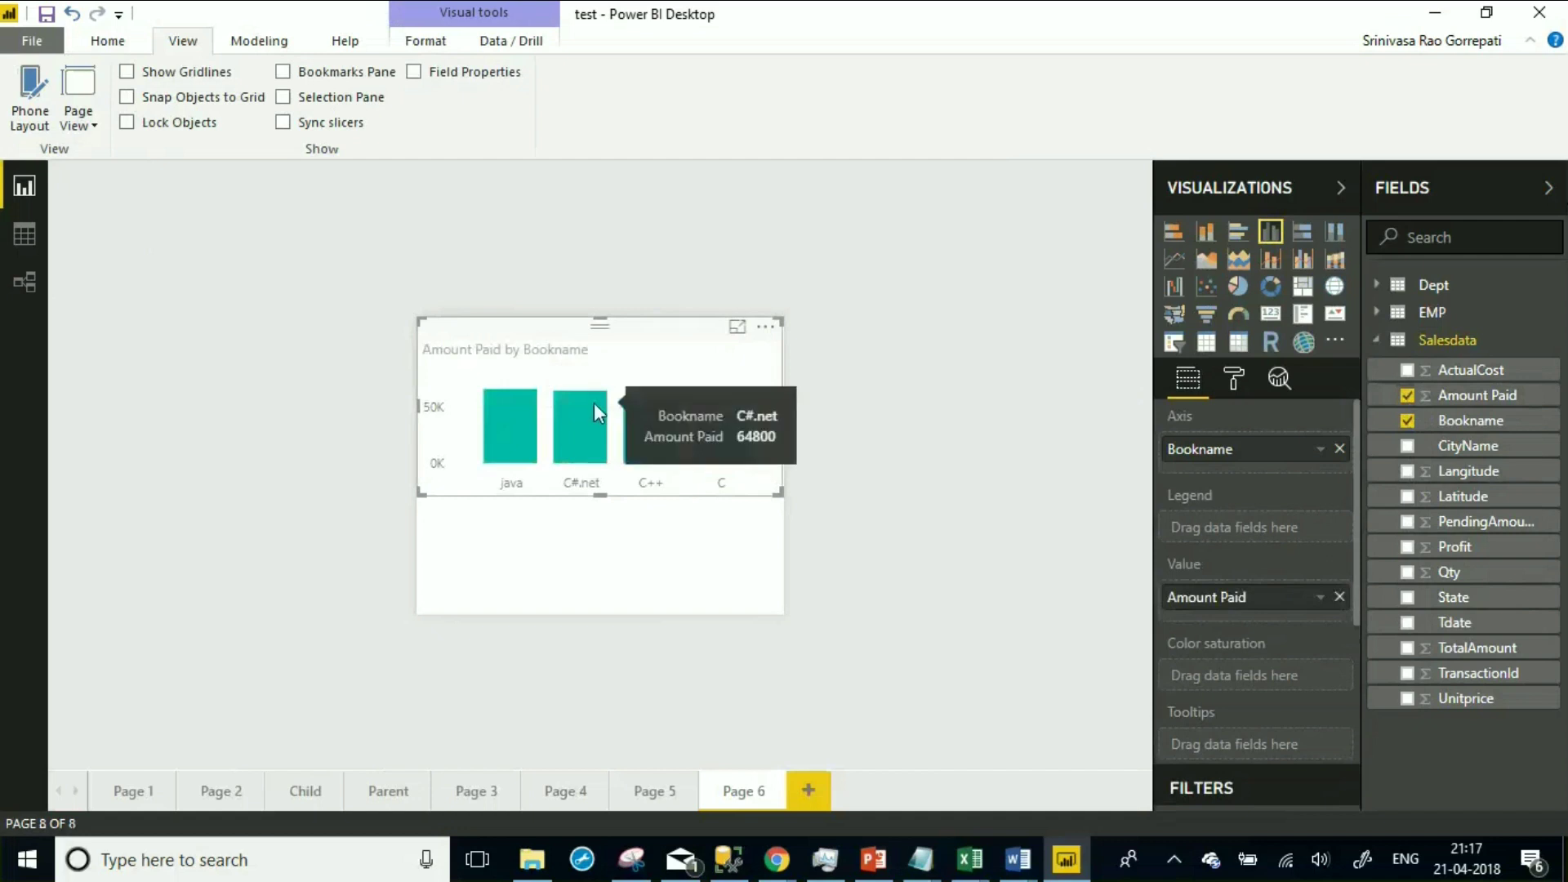
Reduce the column chart's height slightly and keep the chart selected
left_click_drag(778, 493, 782, 488)
left_click(777, 495)
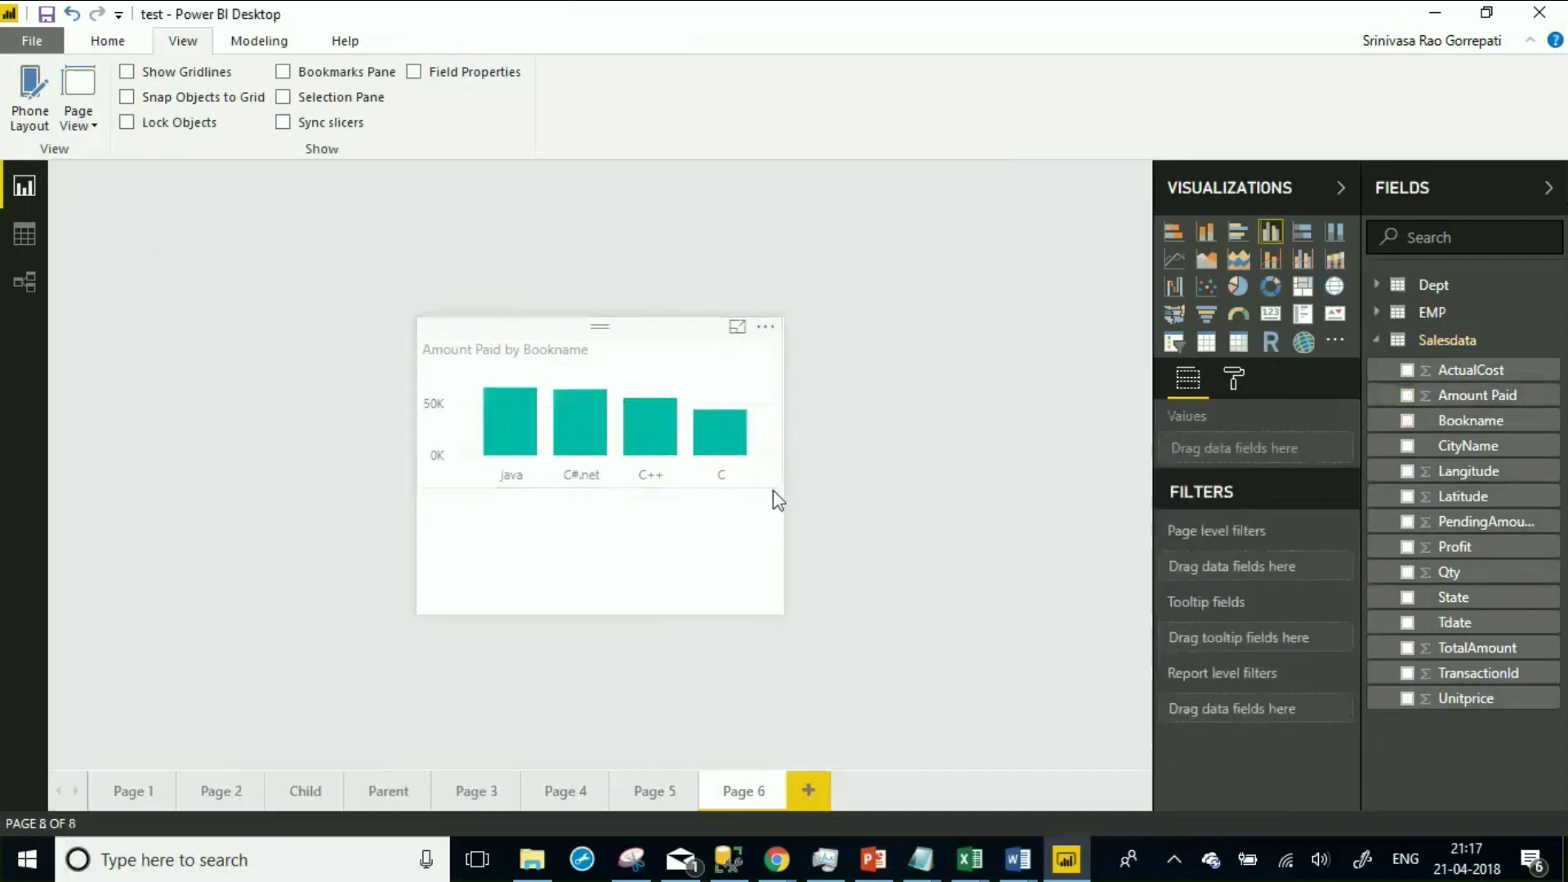
left_click(604, 355)
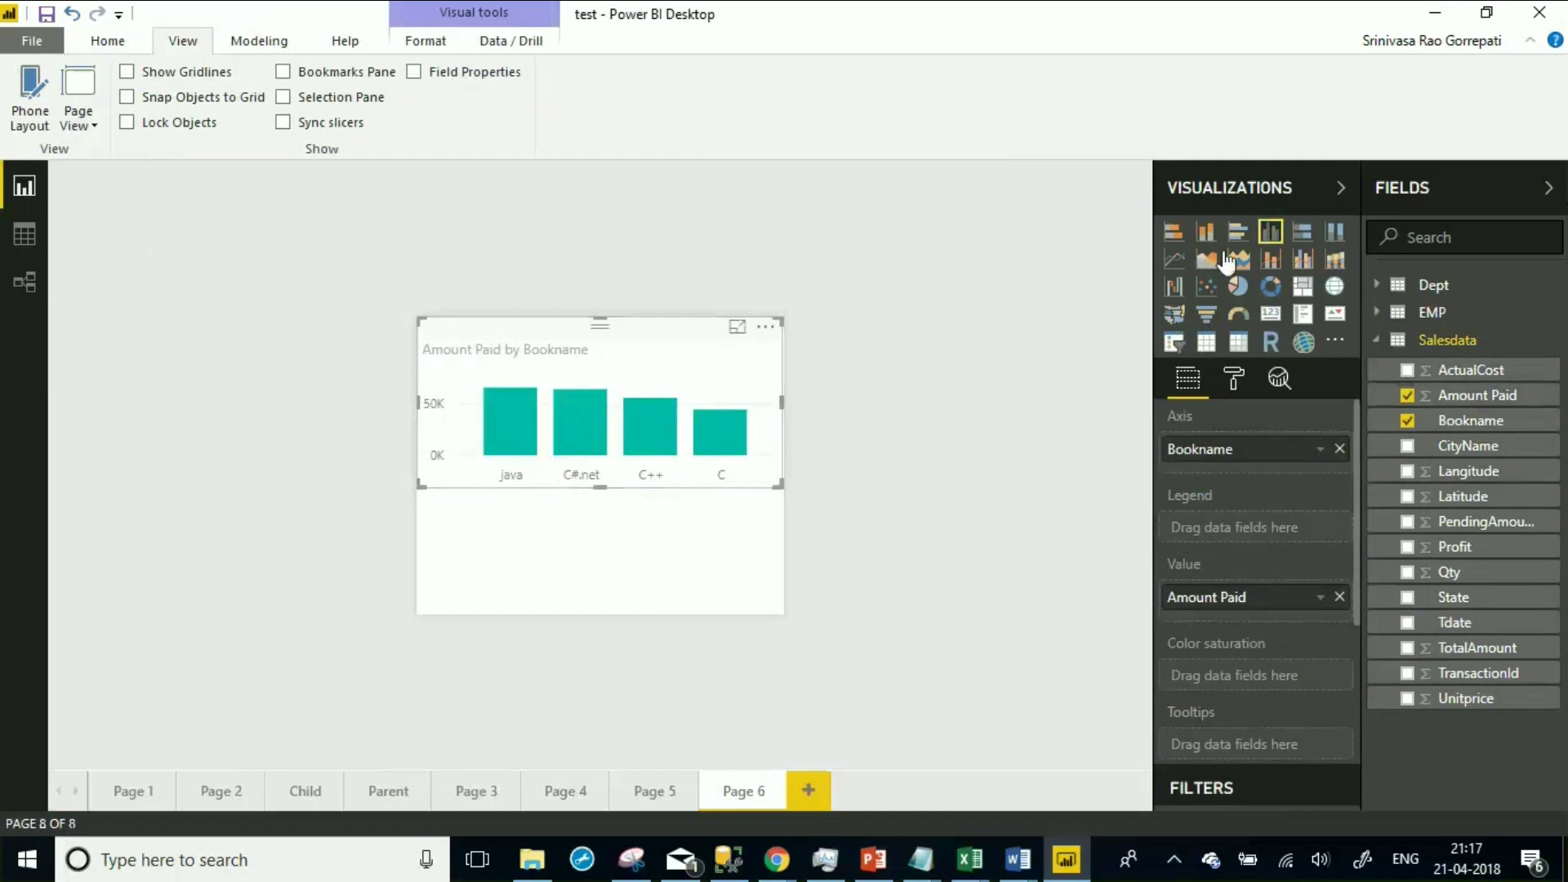
left_click(1270, 286)
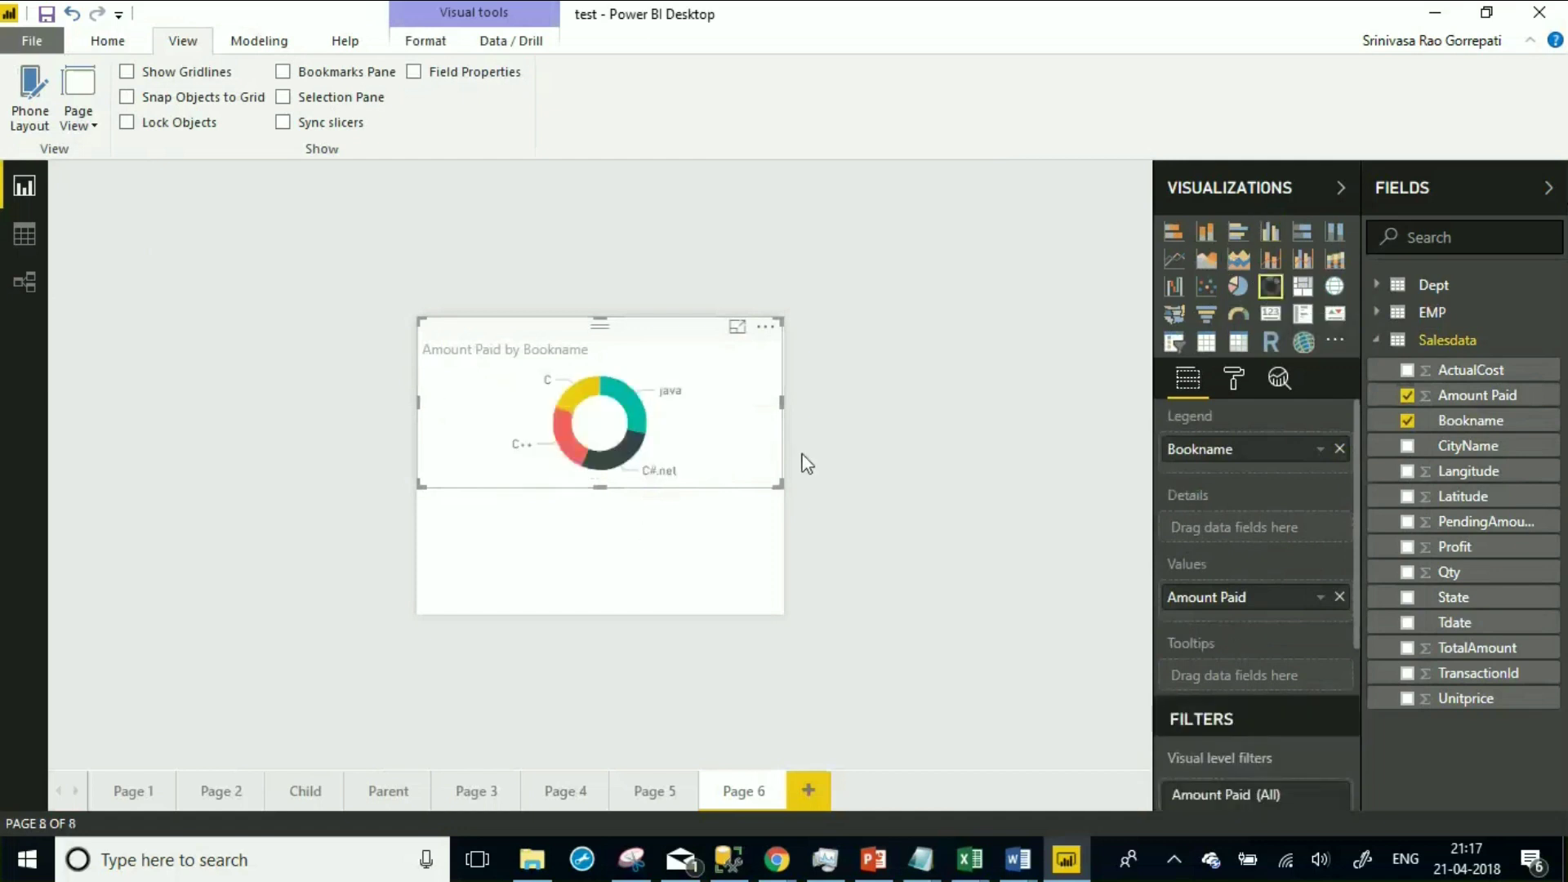
key("ctrl+z")
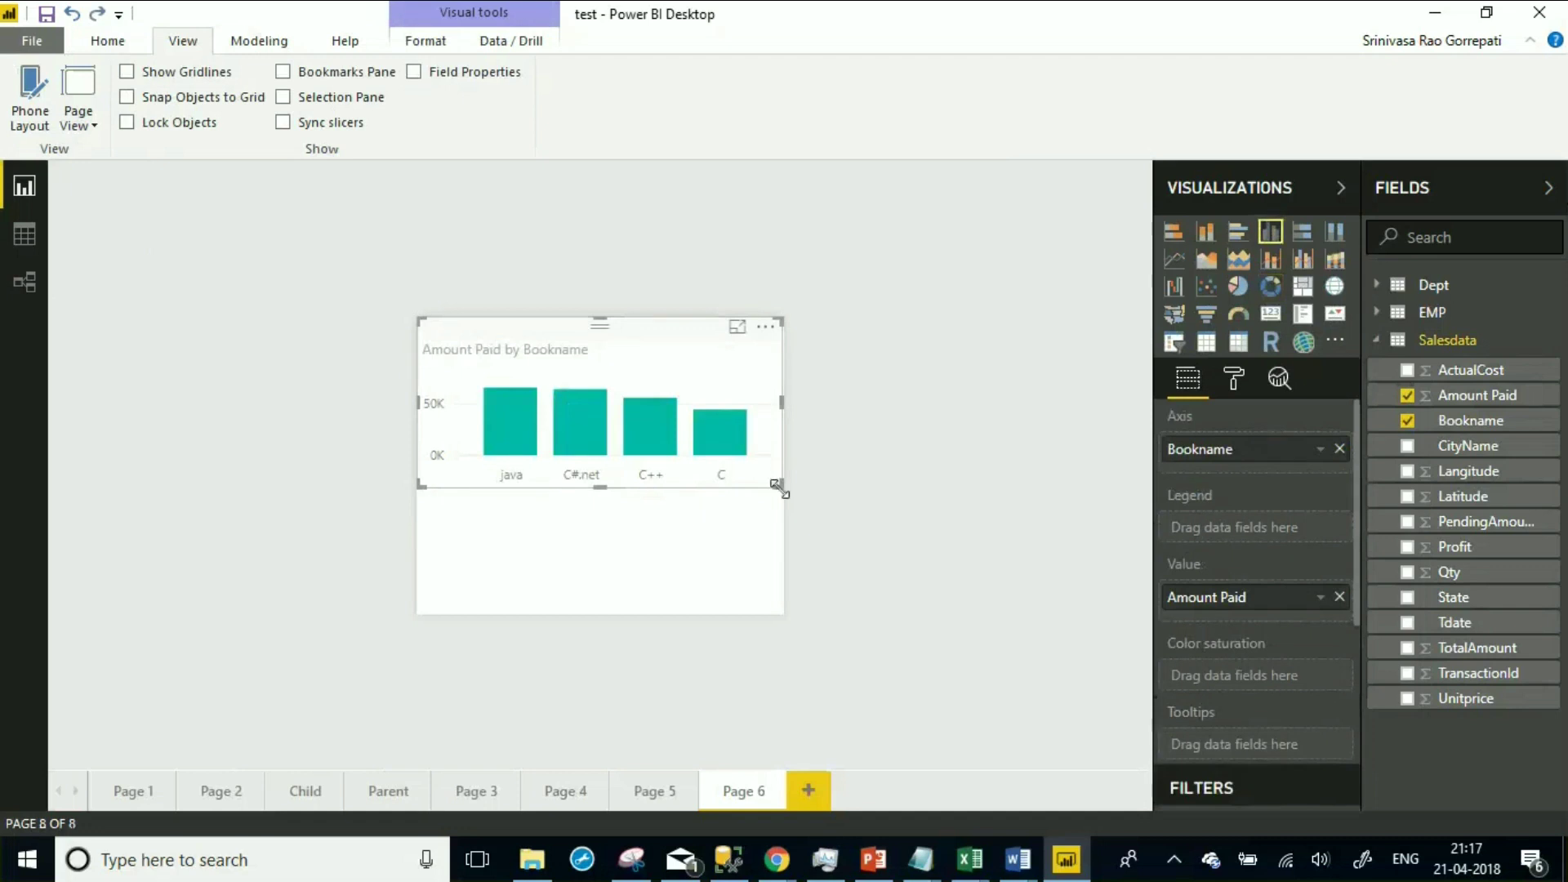
left_click(799, 470)
left_click(645, 360)
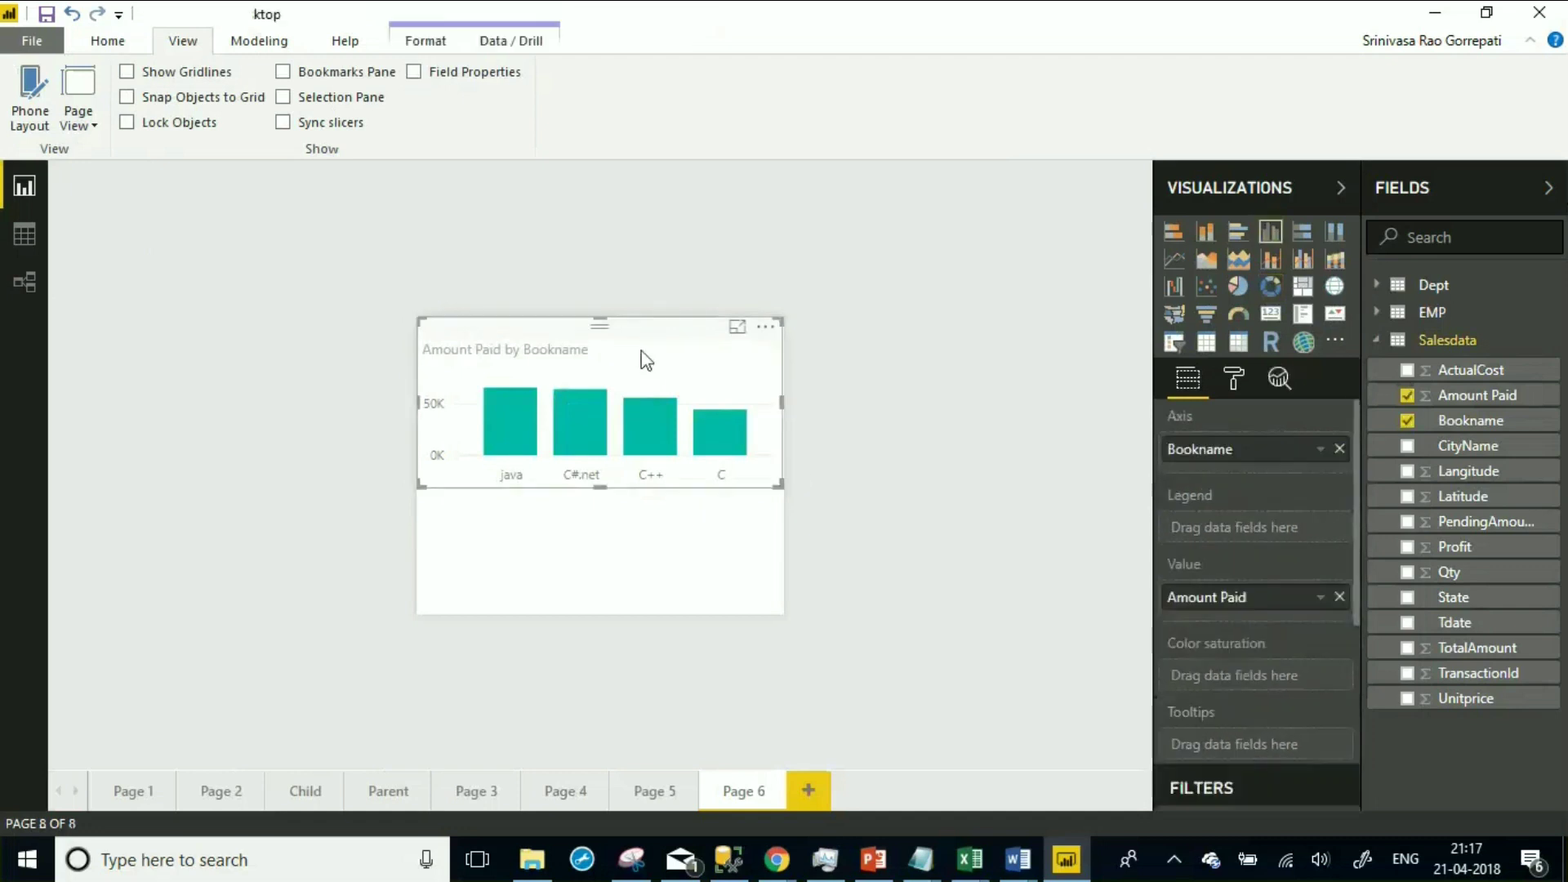
left_click(952, 322)
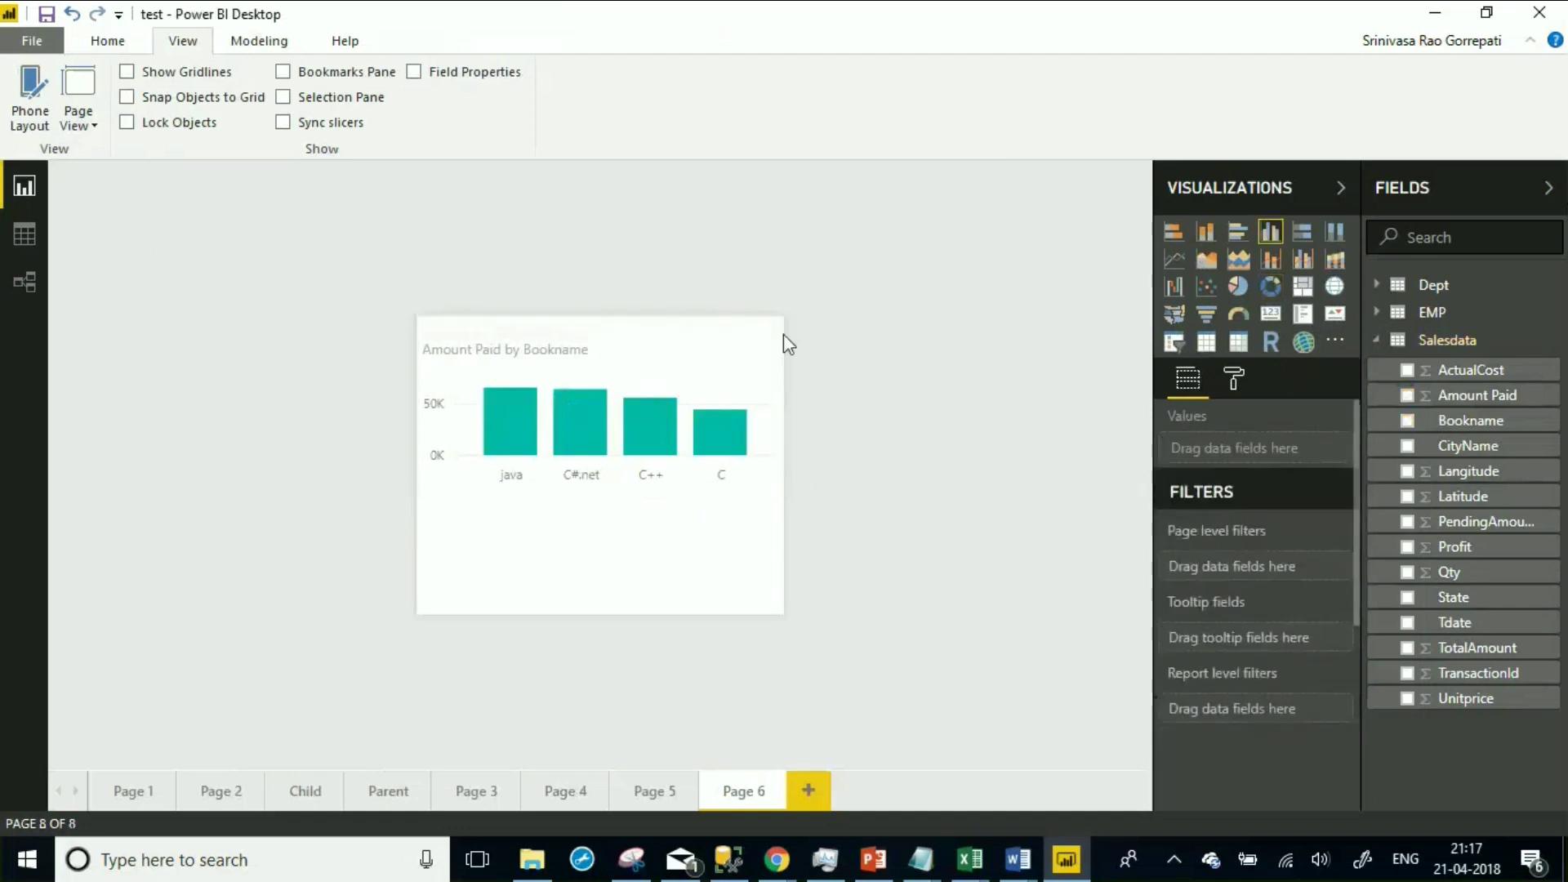
left_click(667, 359)
Insert a card showing Qty and place it in the lower-left part of the tooltip page, below the column chart
left_click(1071, 325)
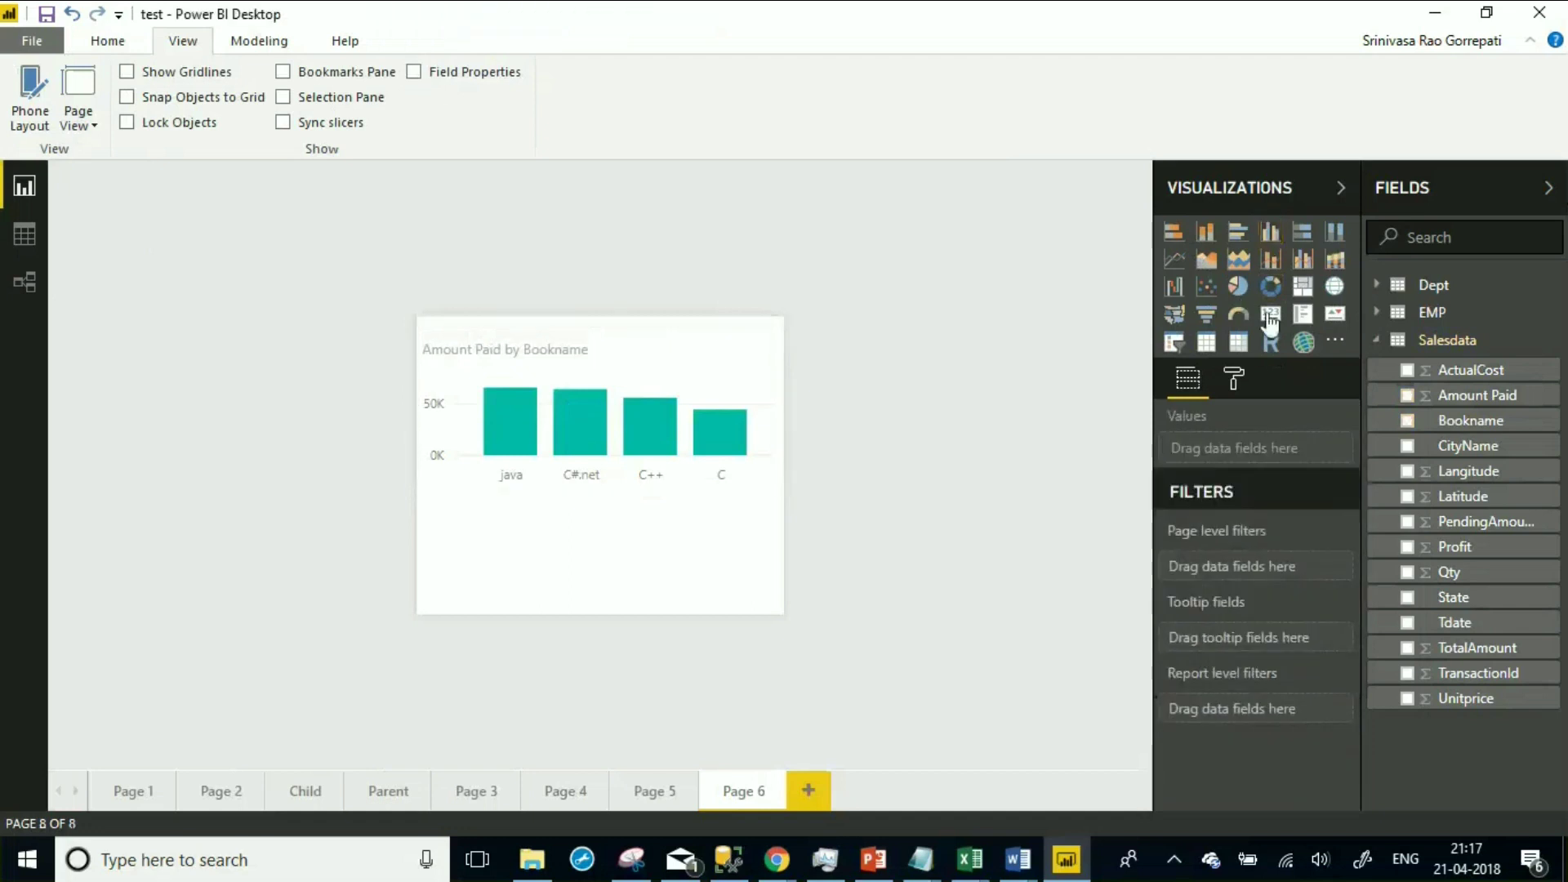
left_click(1269, 316)
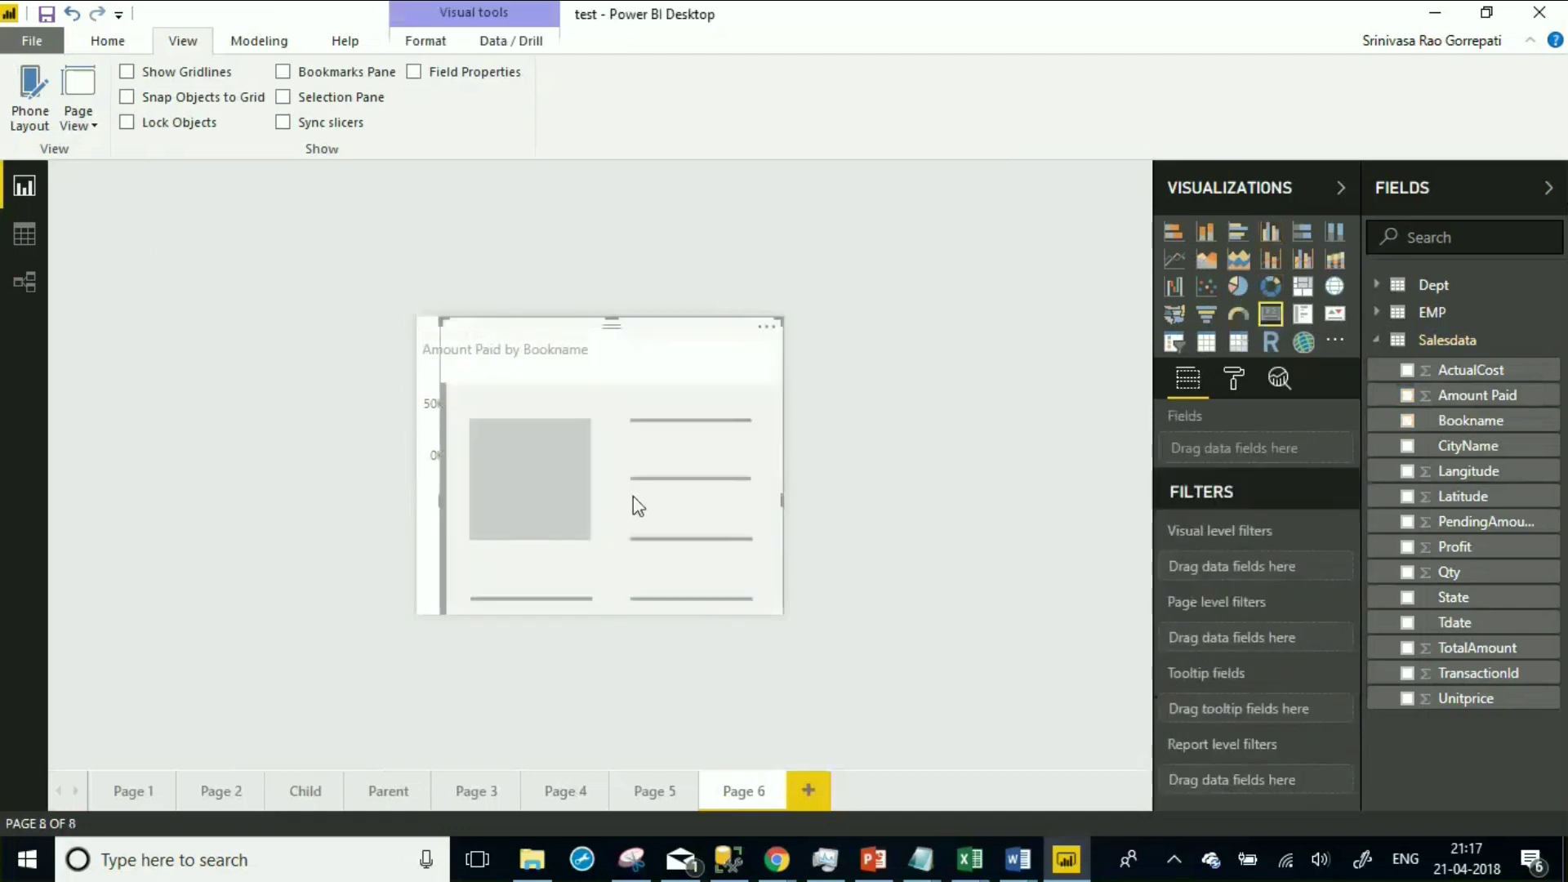
left_click_drag(777, 315, 729, 489)
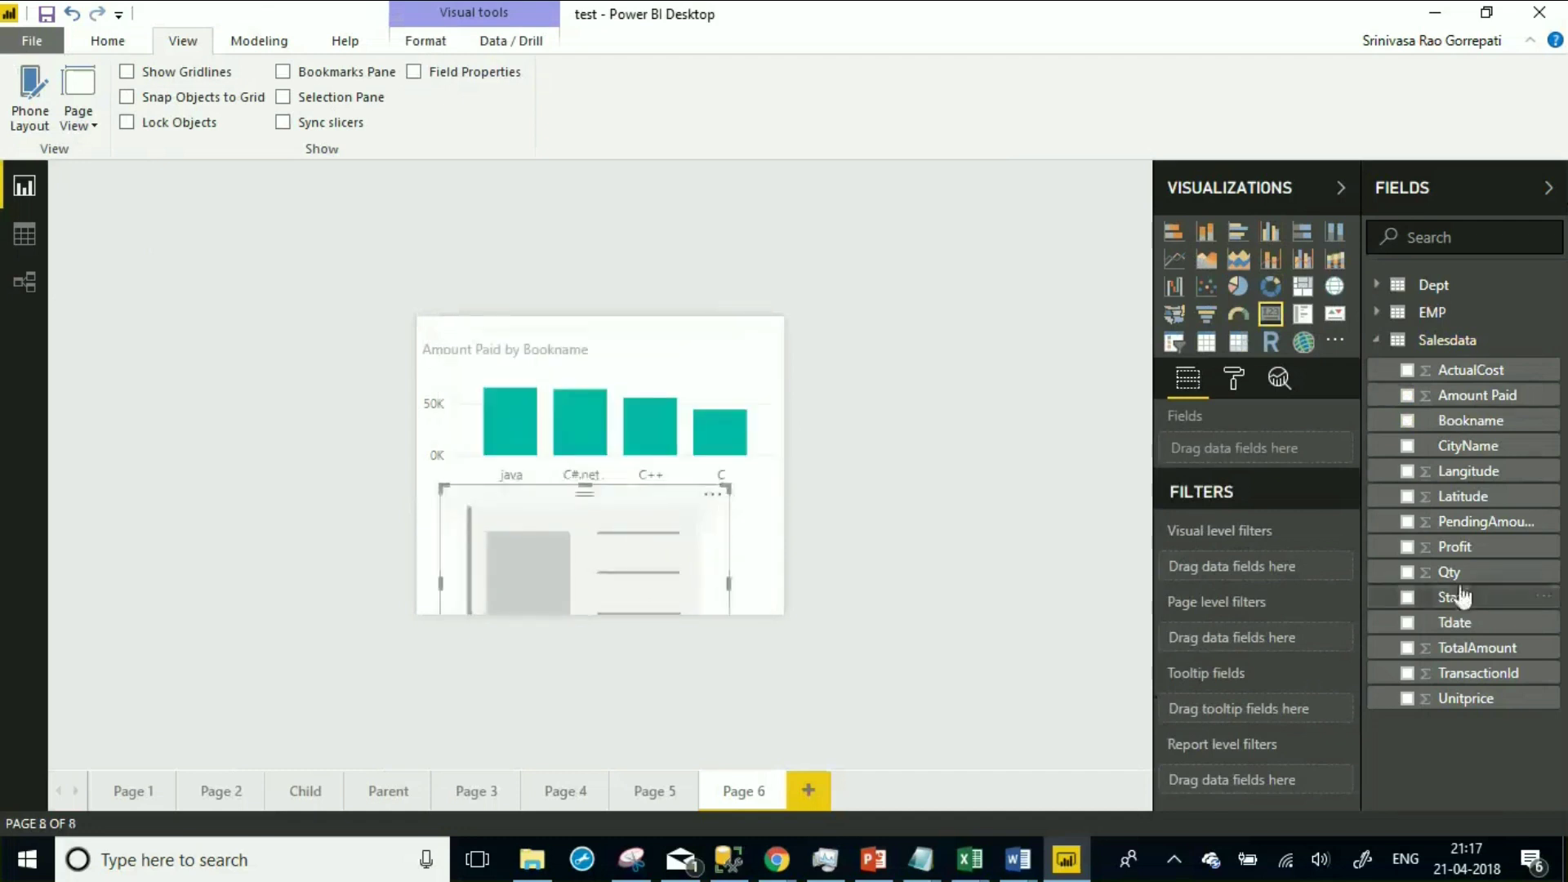
left_click_drag(1464, 583, 647, 551)
mouse_move(531, 503)
left_mouse_down()
mouse_move(496, 515)
mouse_move(535, 530)
left_mouse_up()
left_click(941, 448)
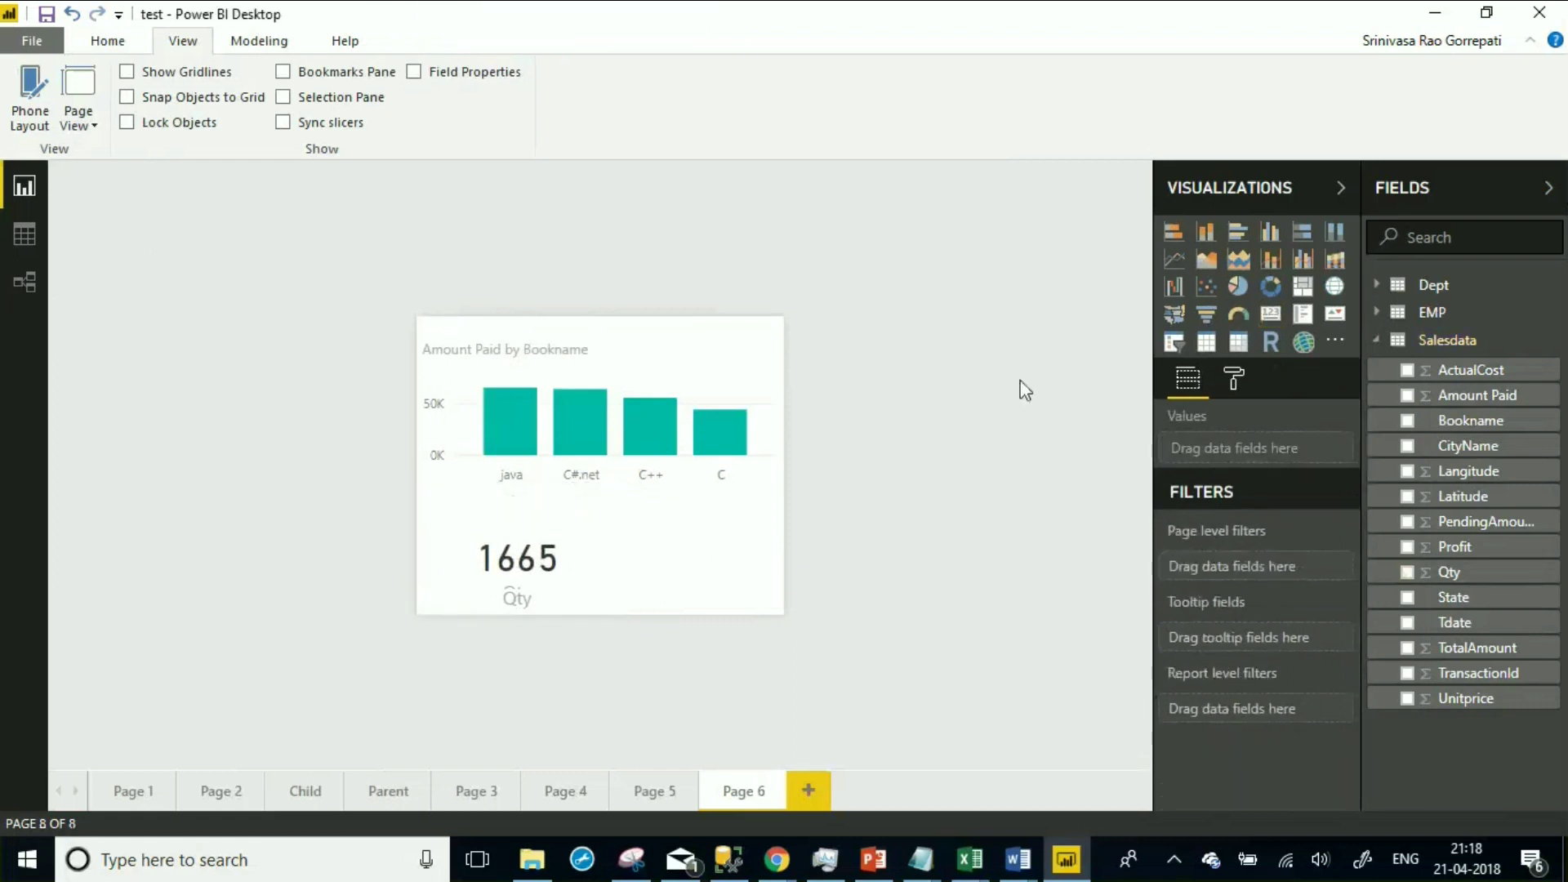
Insert a second card showing PendingAmount, shrink it and place it beside the Qty card
left_click(1269, 314)
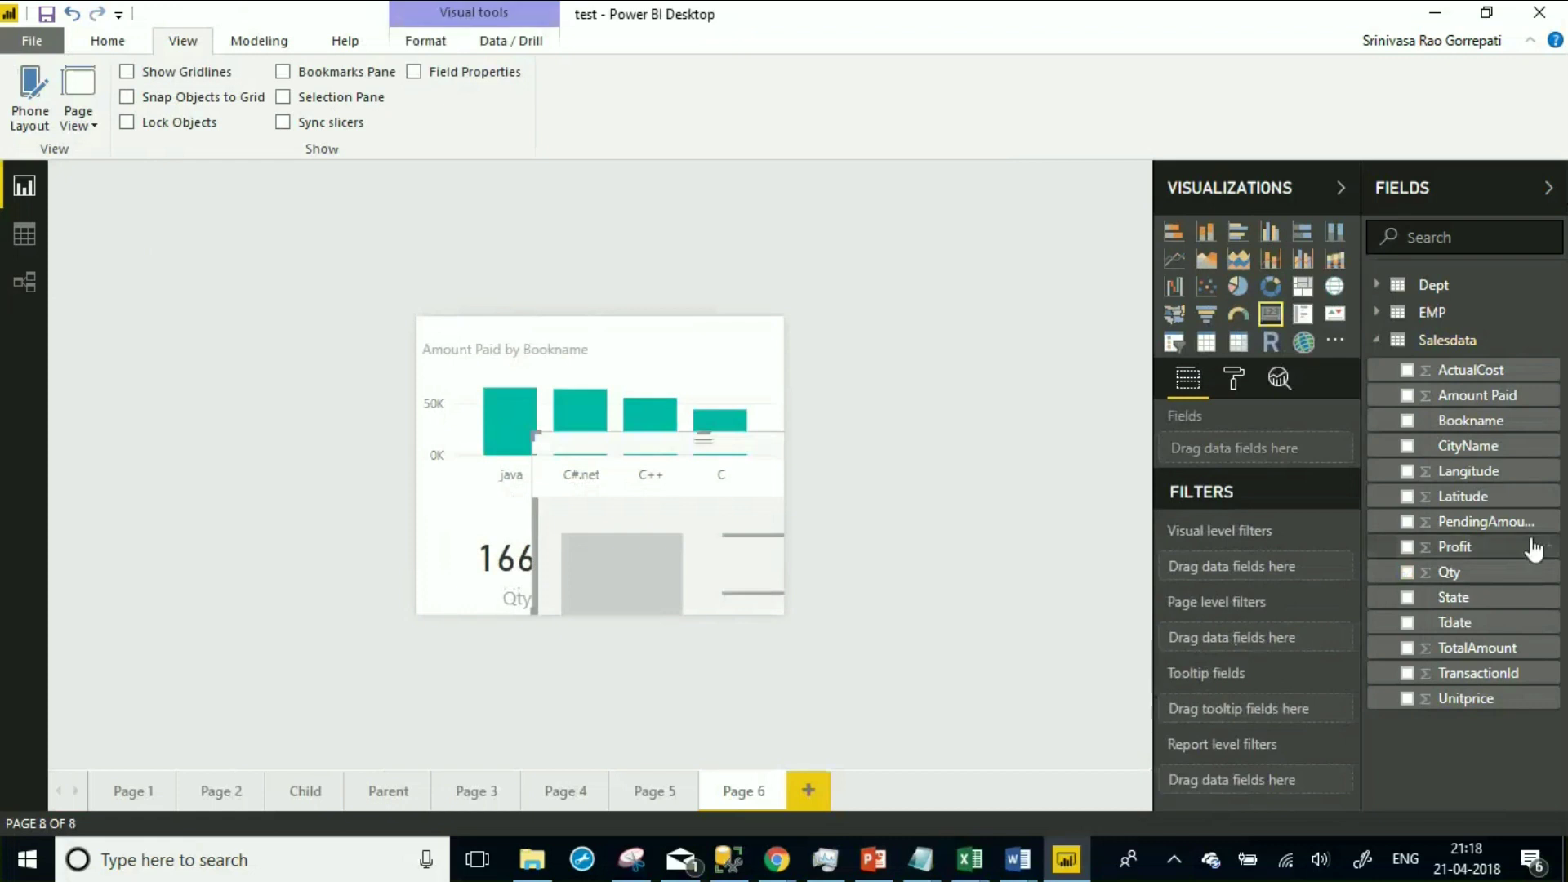
left_click(1460, 527)
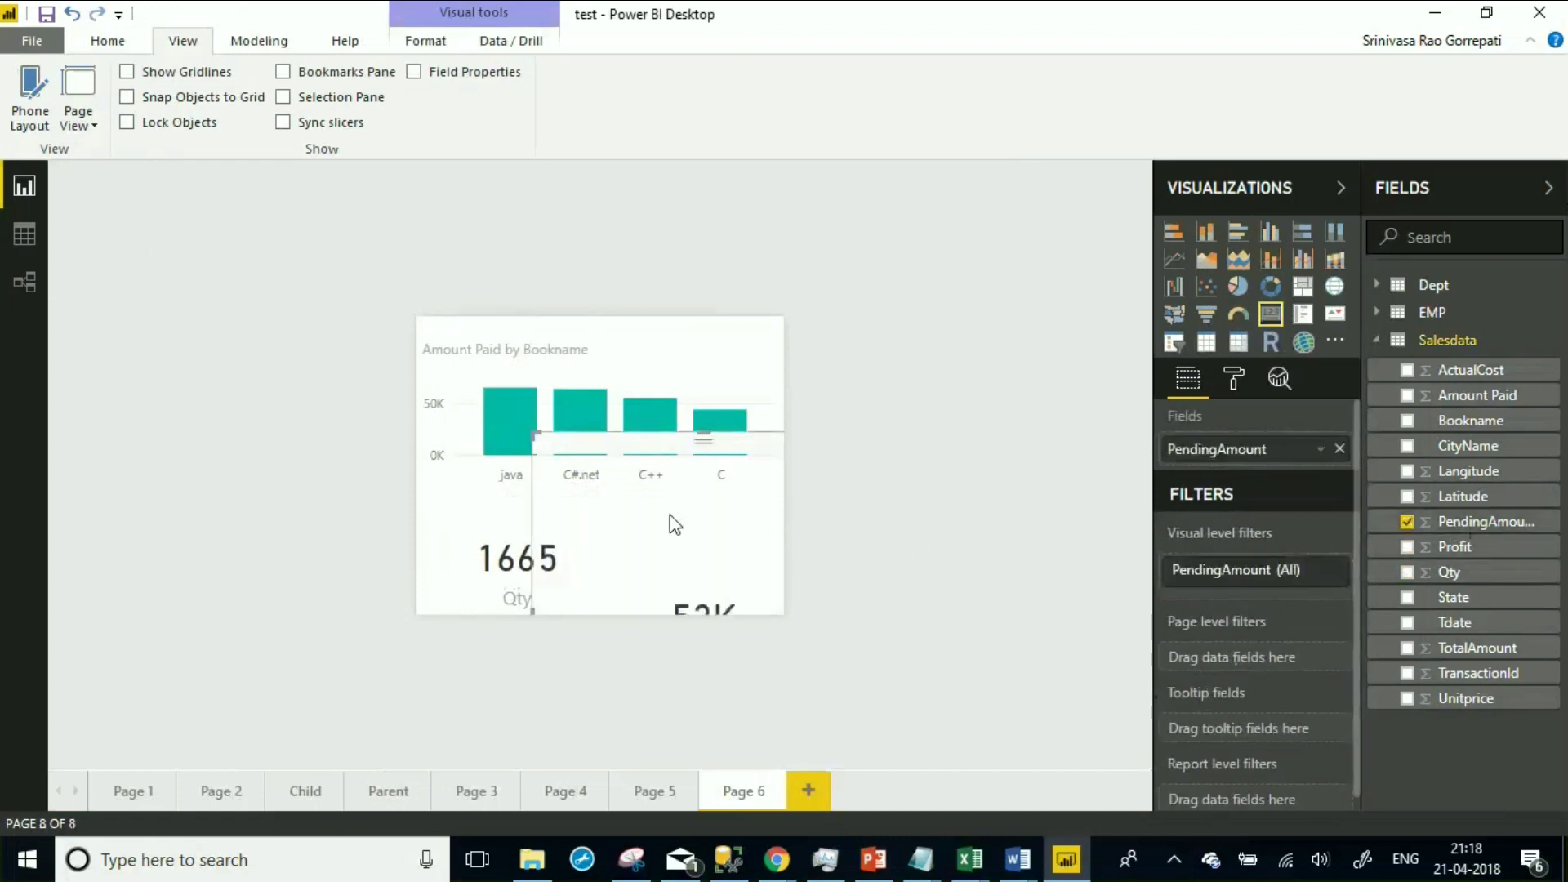
left_click_drag(552, 452, 579, 523)
left_click_drag(694, 606, 678, 454)
left_click_drag(595, 381, 684, 566)
Narrow the Qty card to leave a gap and nudge the PendingAmount card slightly up and away from it
left_click(546, 586)
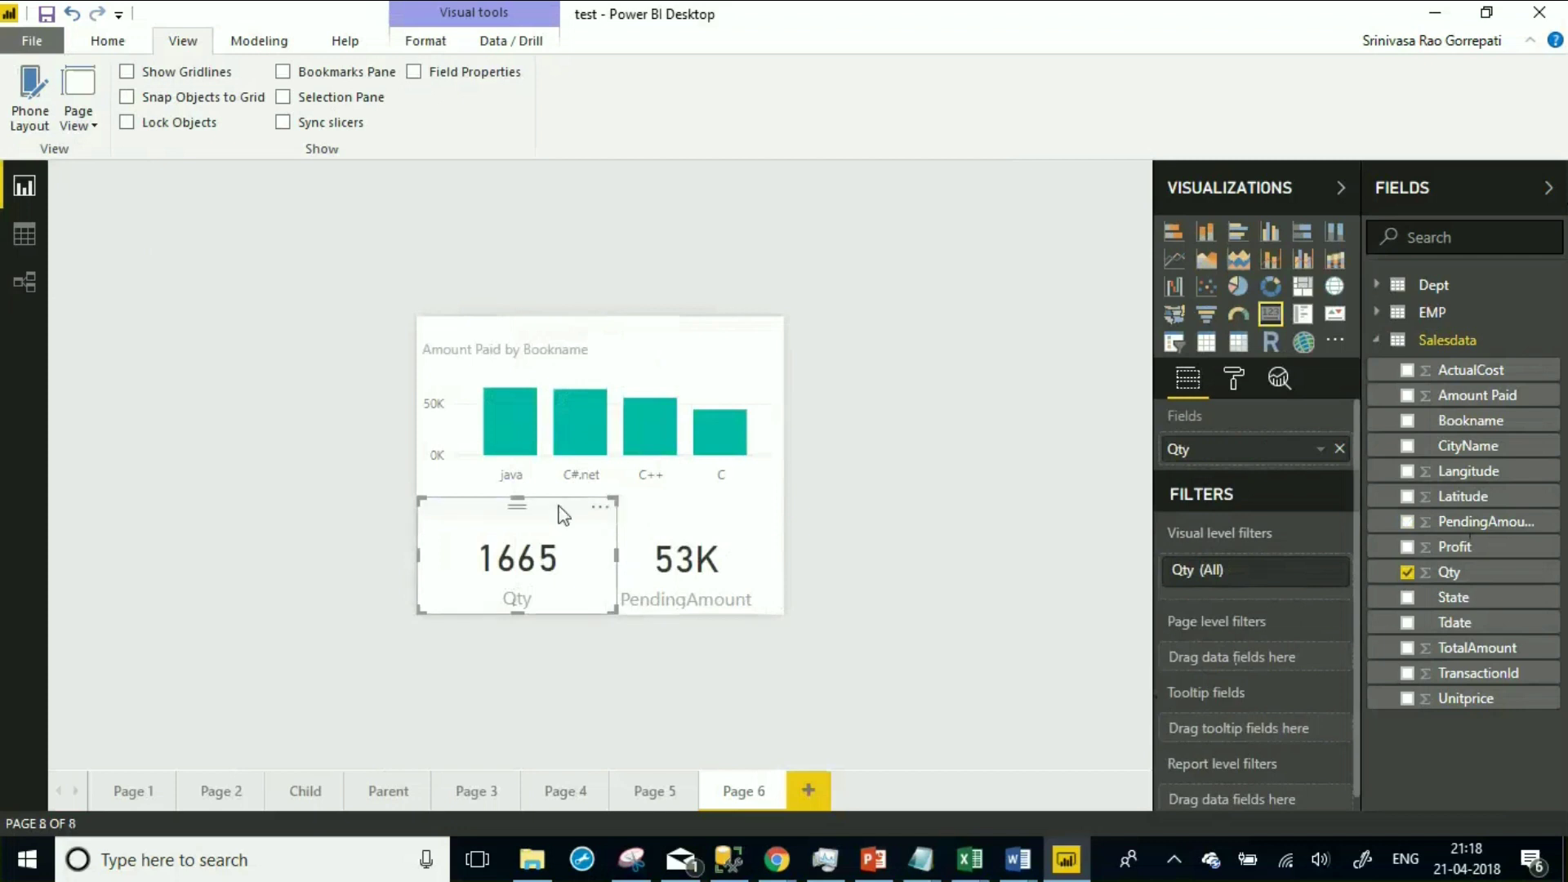
left_click_drag(615, 554, 597, 554)
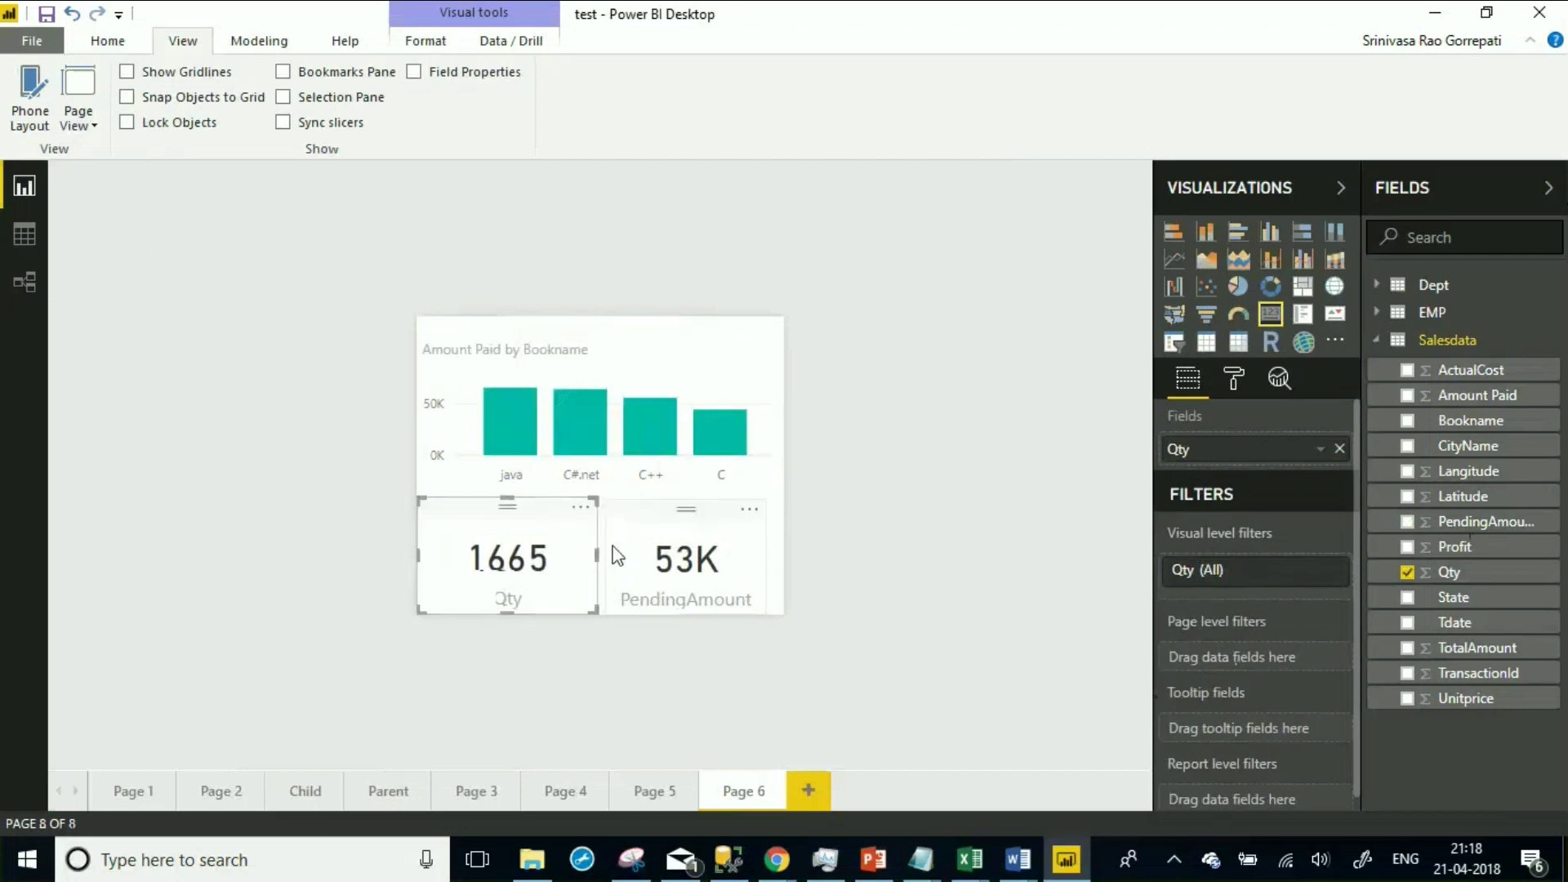
left_click(640, 548)
left_click(872, 378)
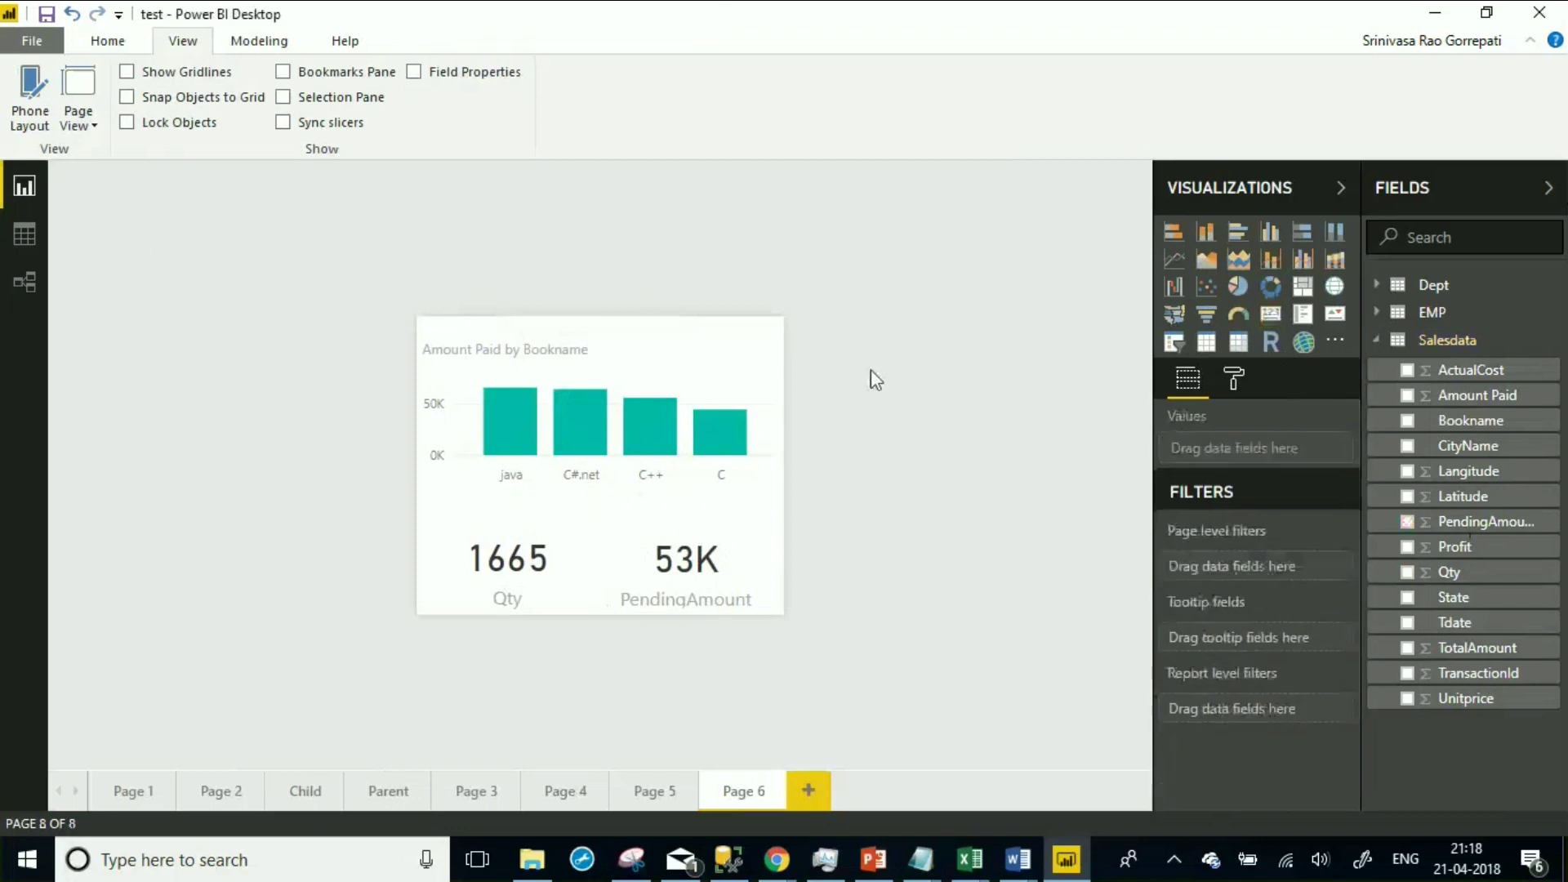
left_click(630, 553)
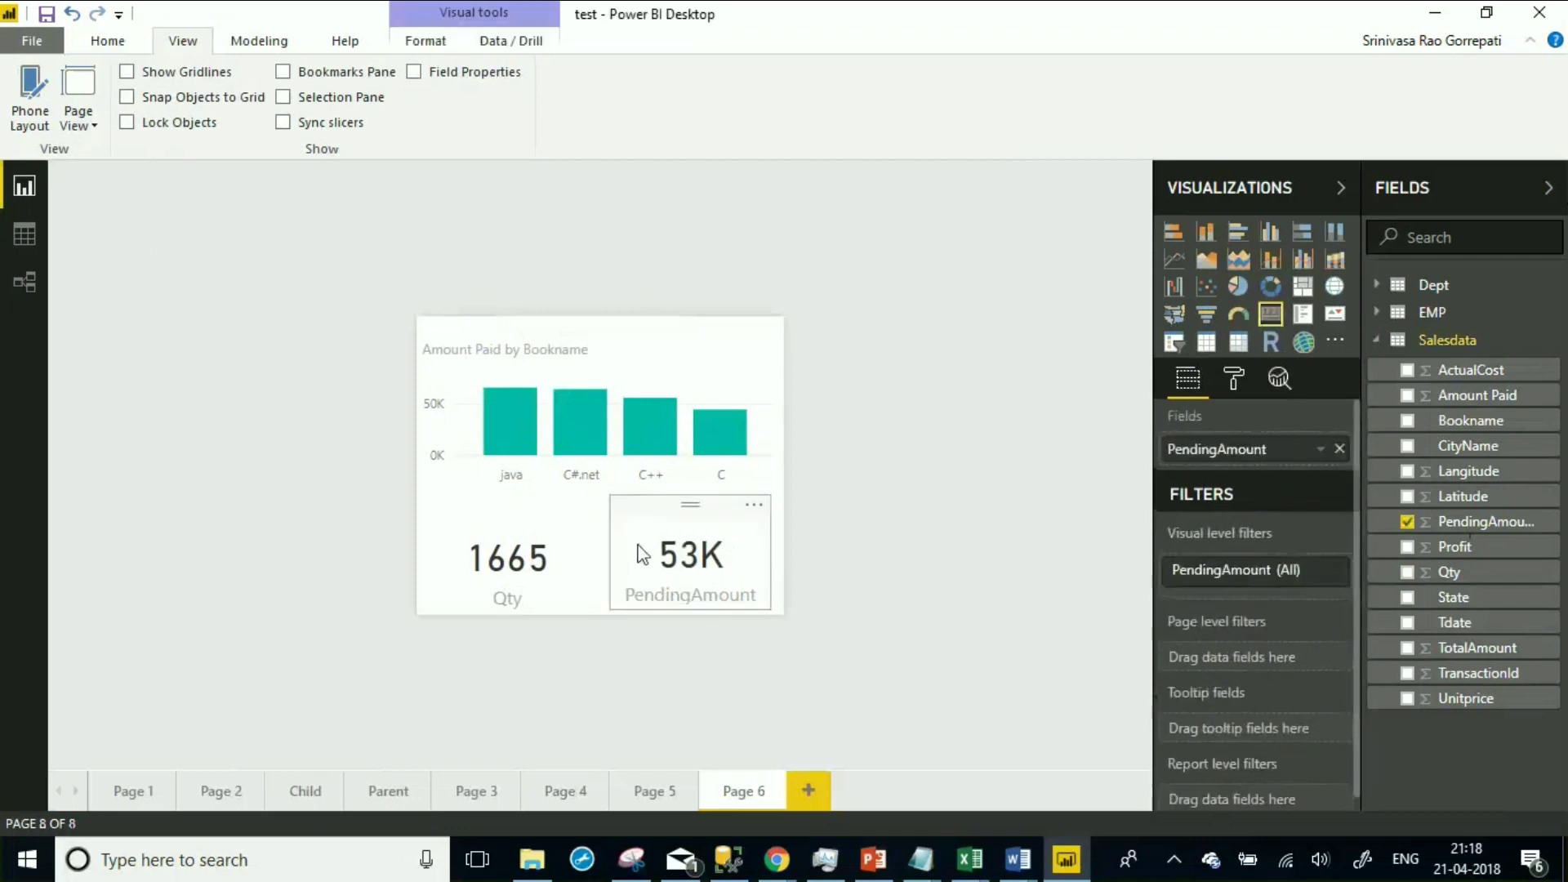
left_click(919, 484)
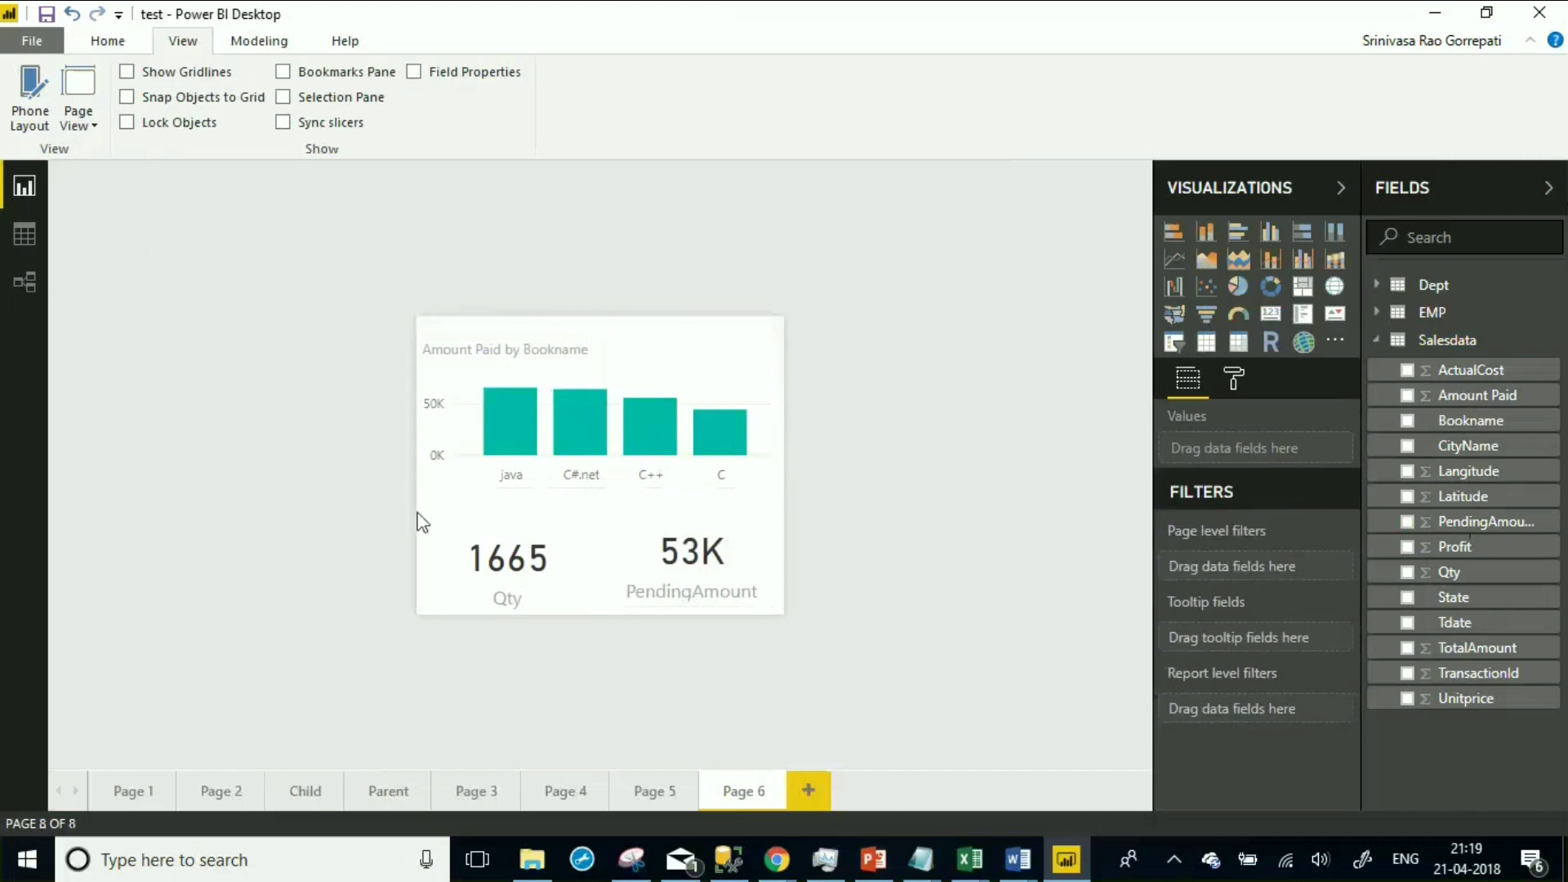
left_click(539, 544)
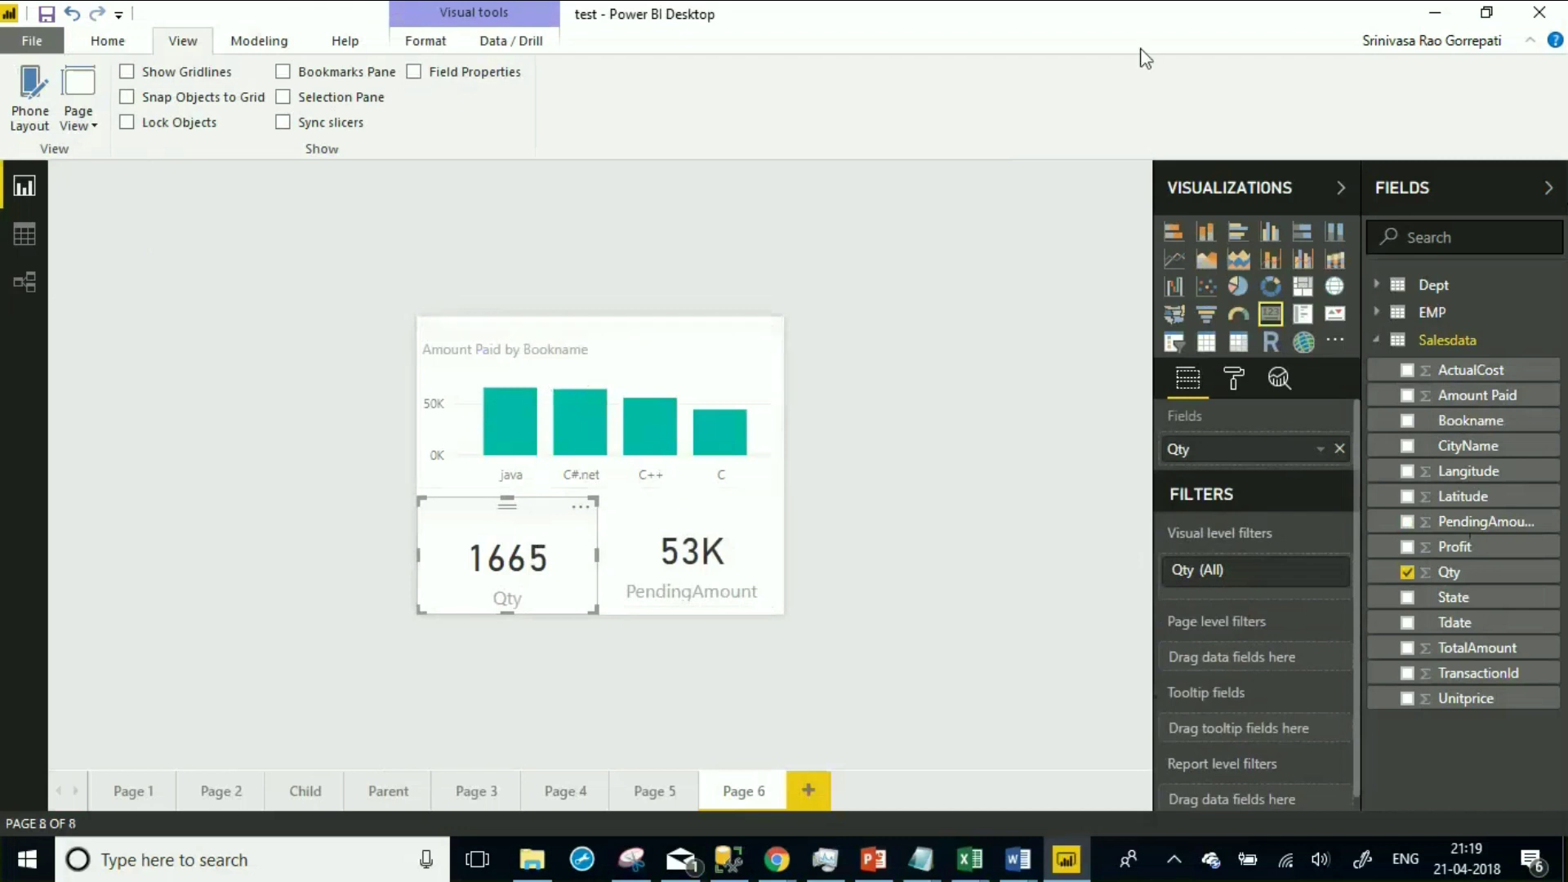
left_click_drag(700, 476, 919, 401)
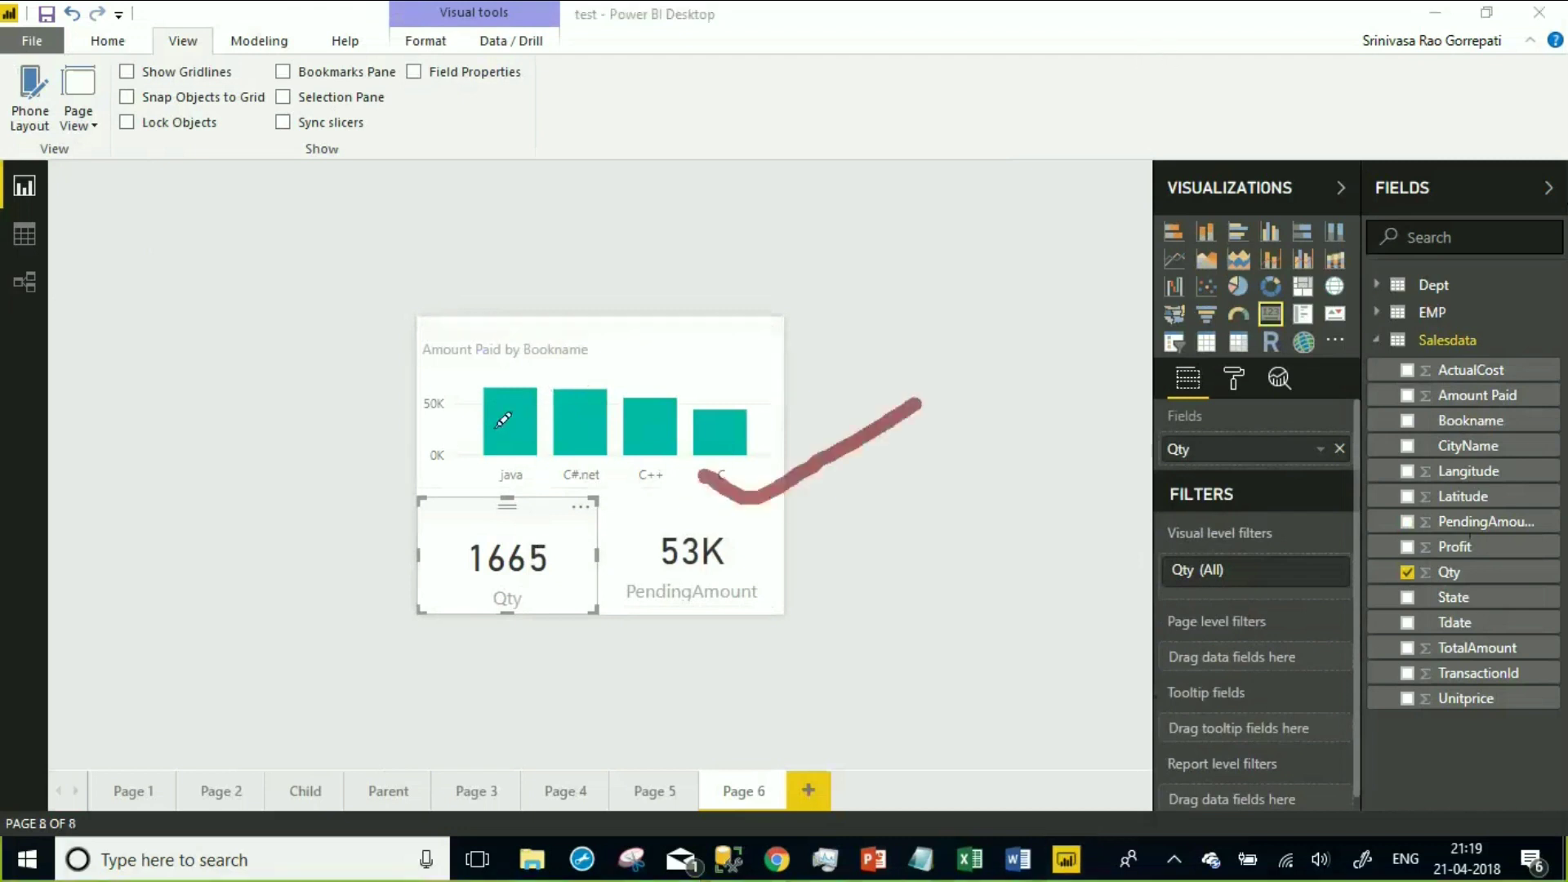
mouse_move(422, 416)
left_mouse_down()
mouse_move(447, 437)
mouse_move(720, 283)
left_mouse_up()
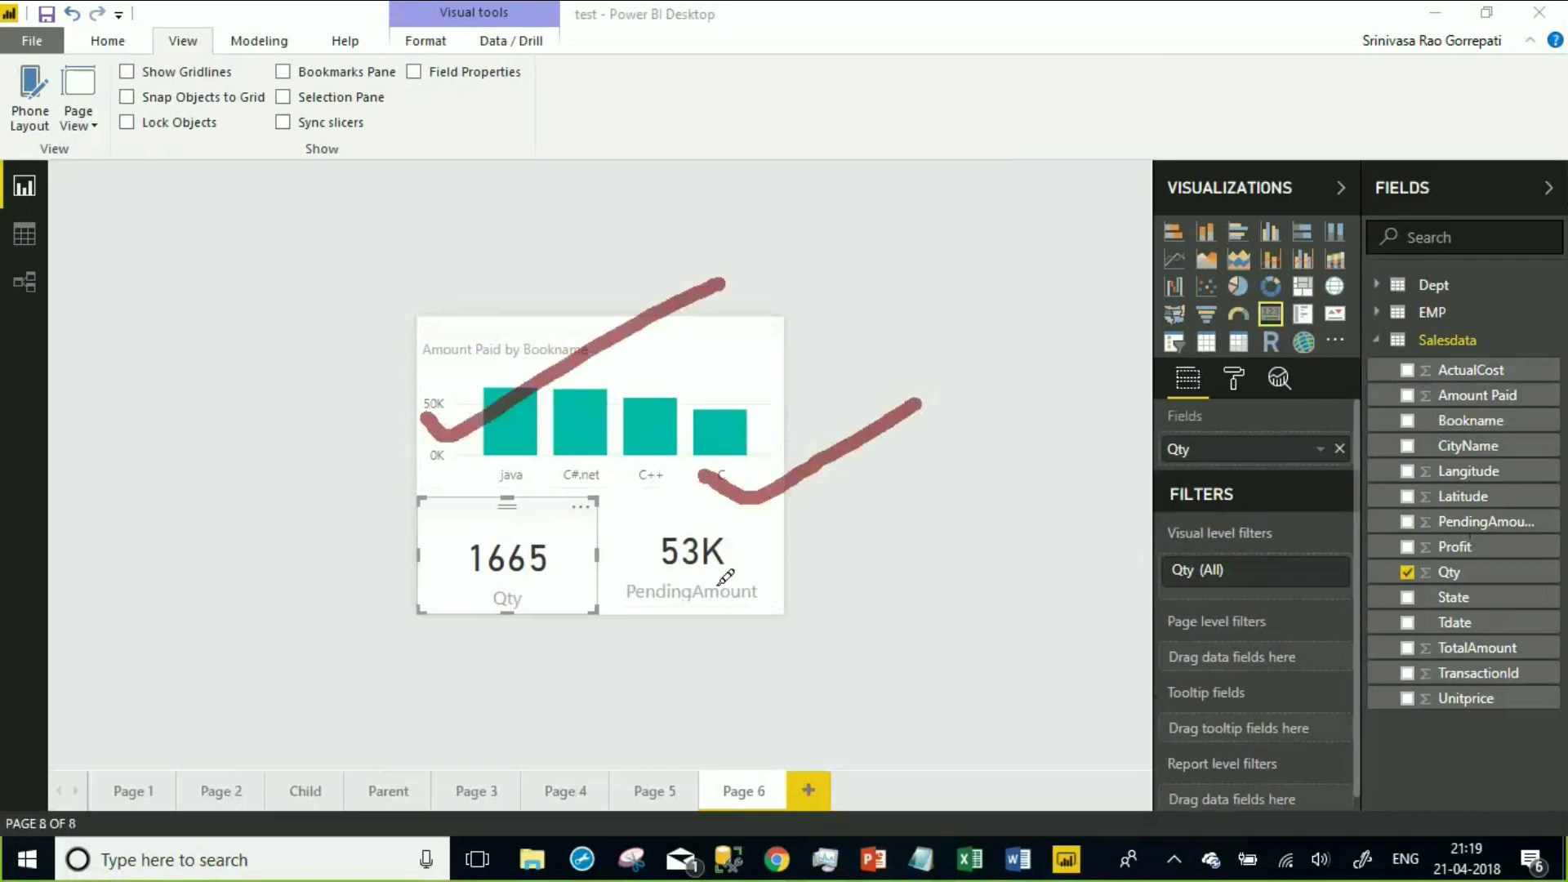
left_click_drag(713, 581, 1042, 527)
left_click_drag(501, 583, 1011, 482)
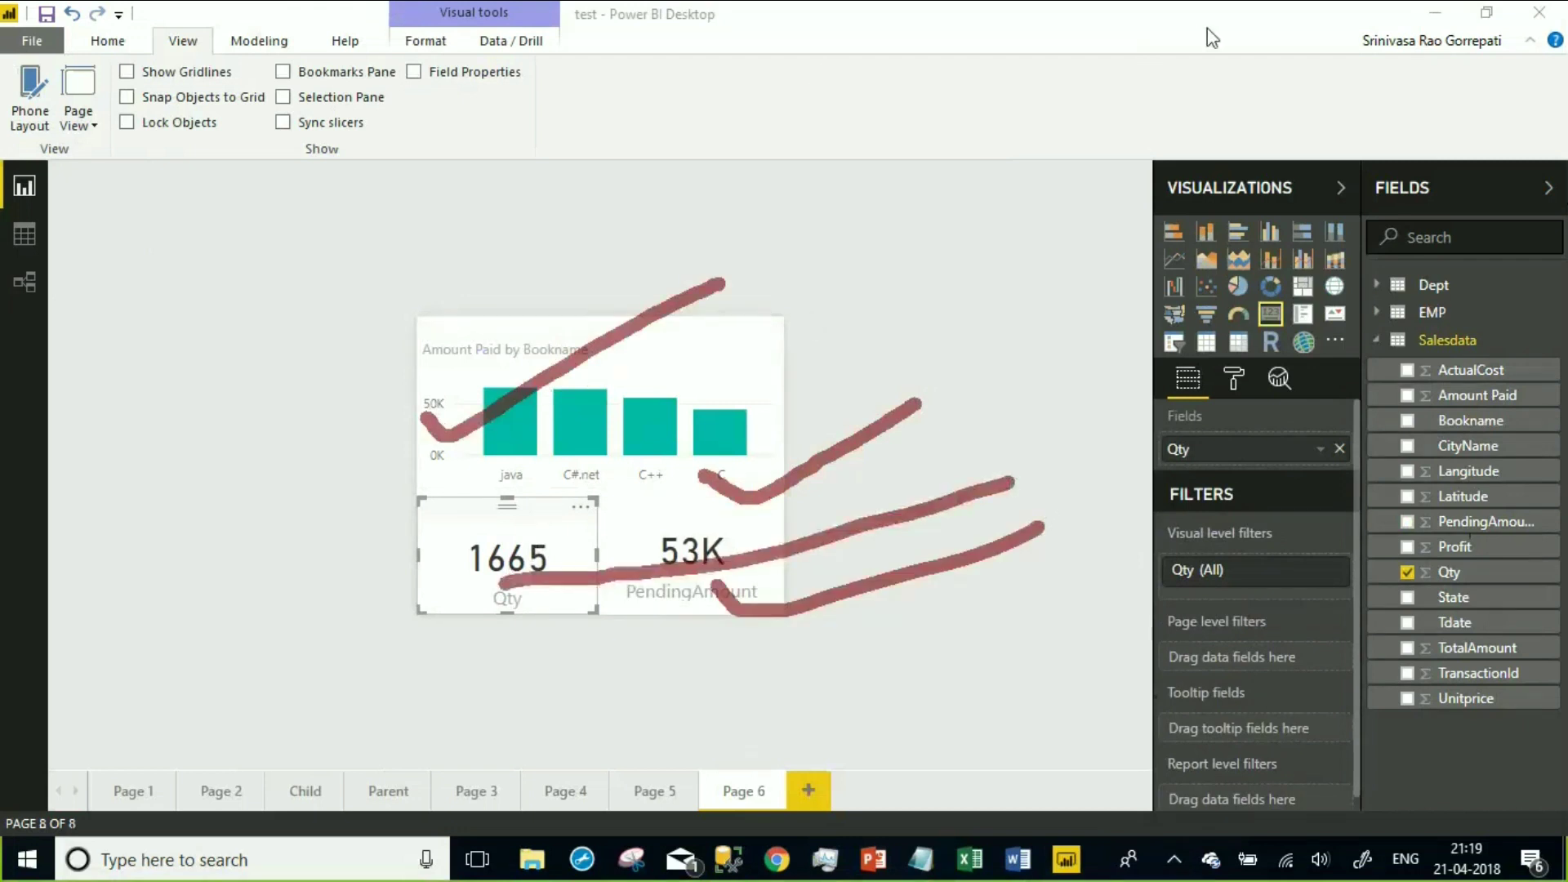
key("Escape")
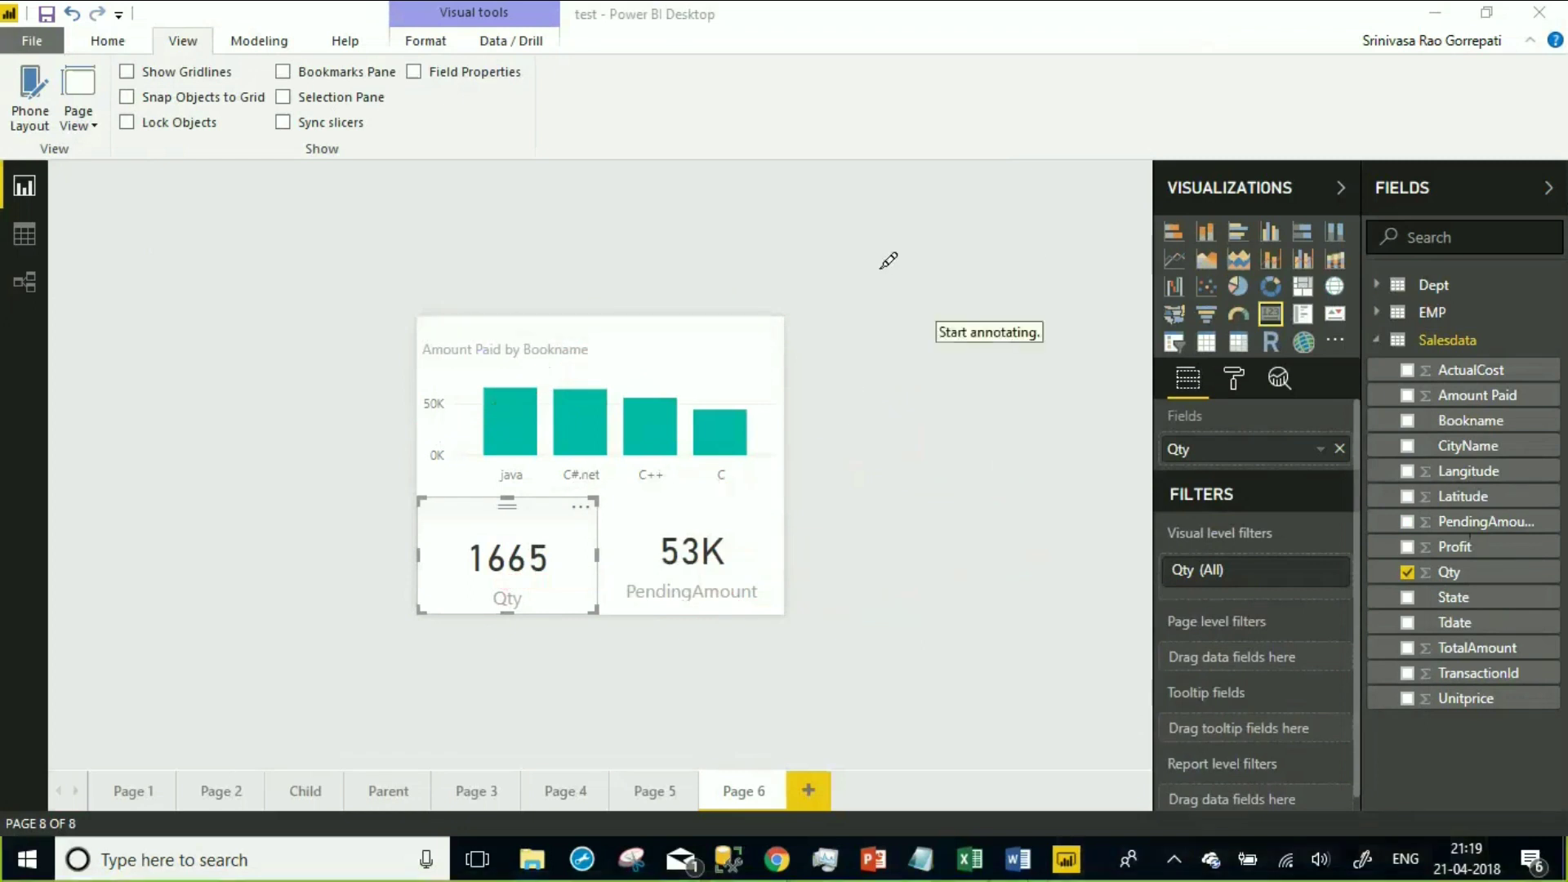
mouse_move(804, 357)
left_mouse_down()
mouse_move(833, 274)
mouse_move(1030, 194)
left_mouse_up()
left_click_drag(970, 166, 993, 241)
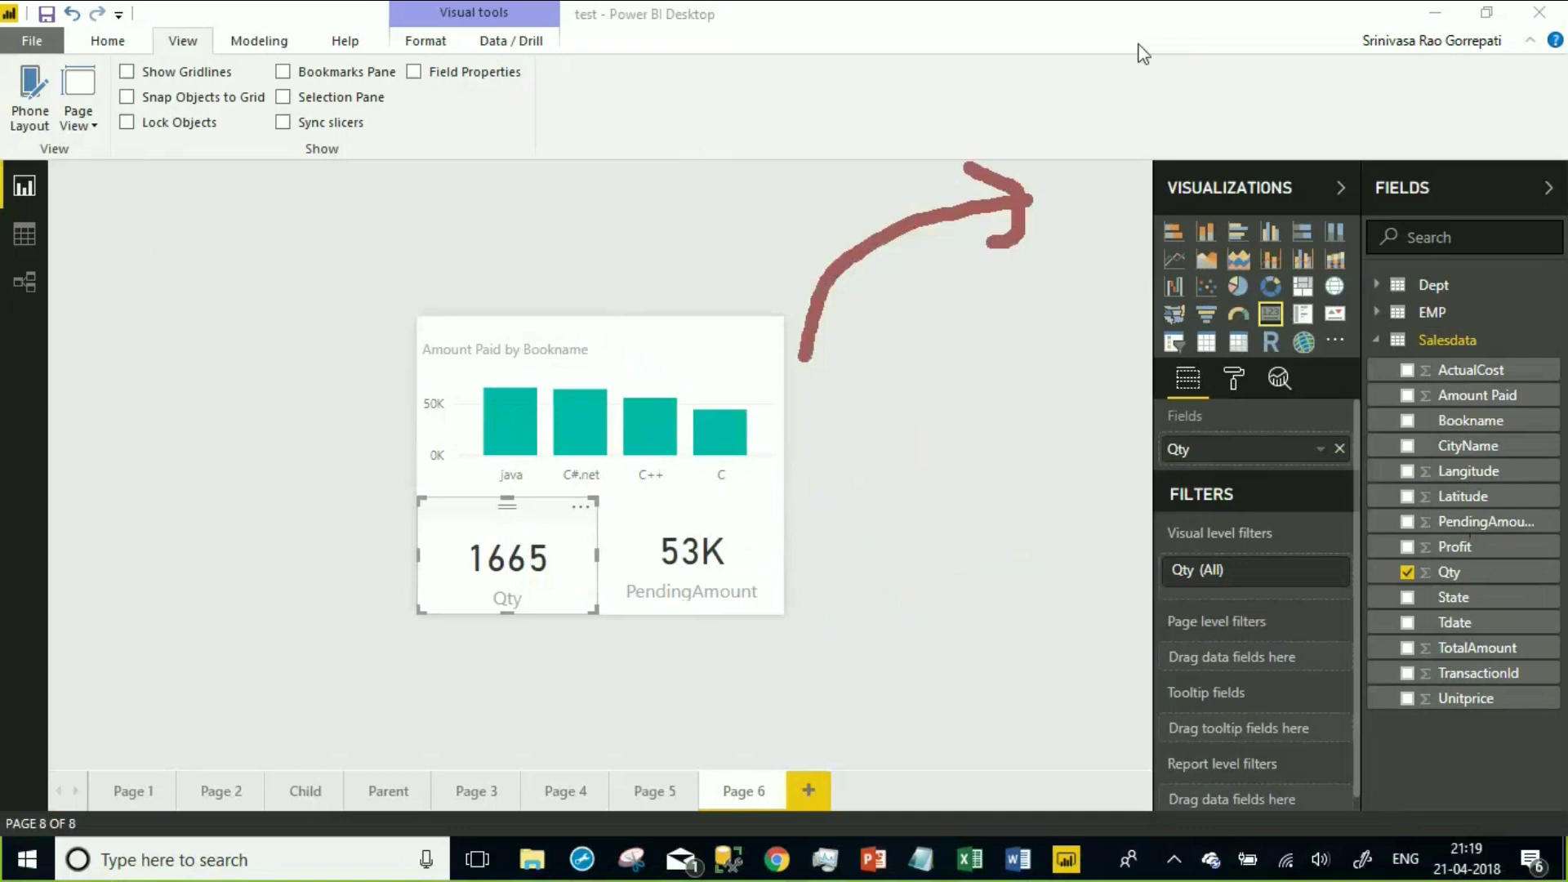
Add Amount Paid to the tooltip fields of Page 6
left_click(953, 241)
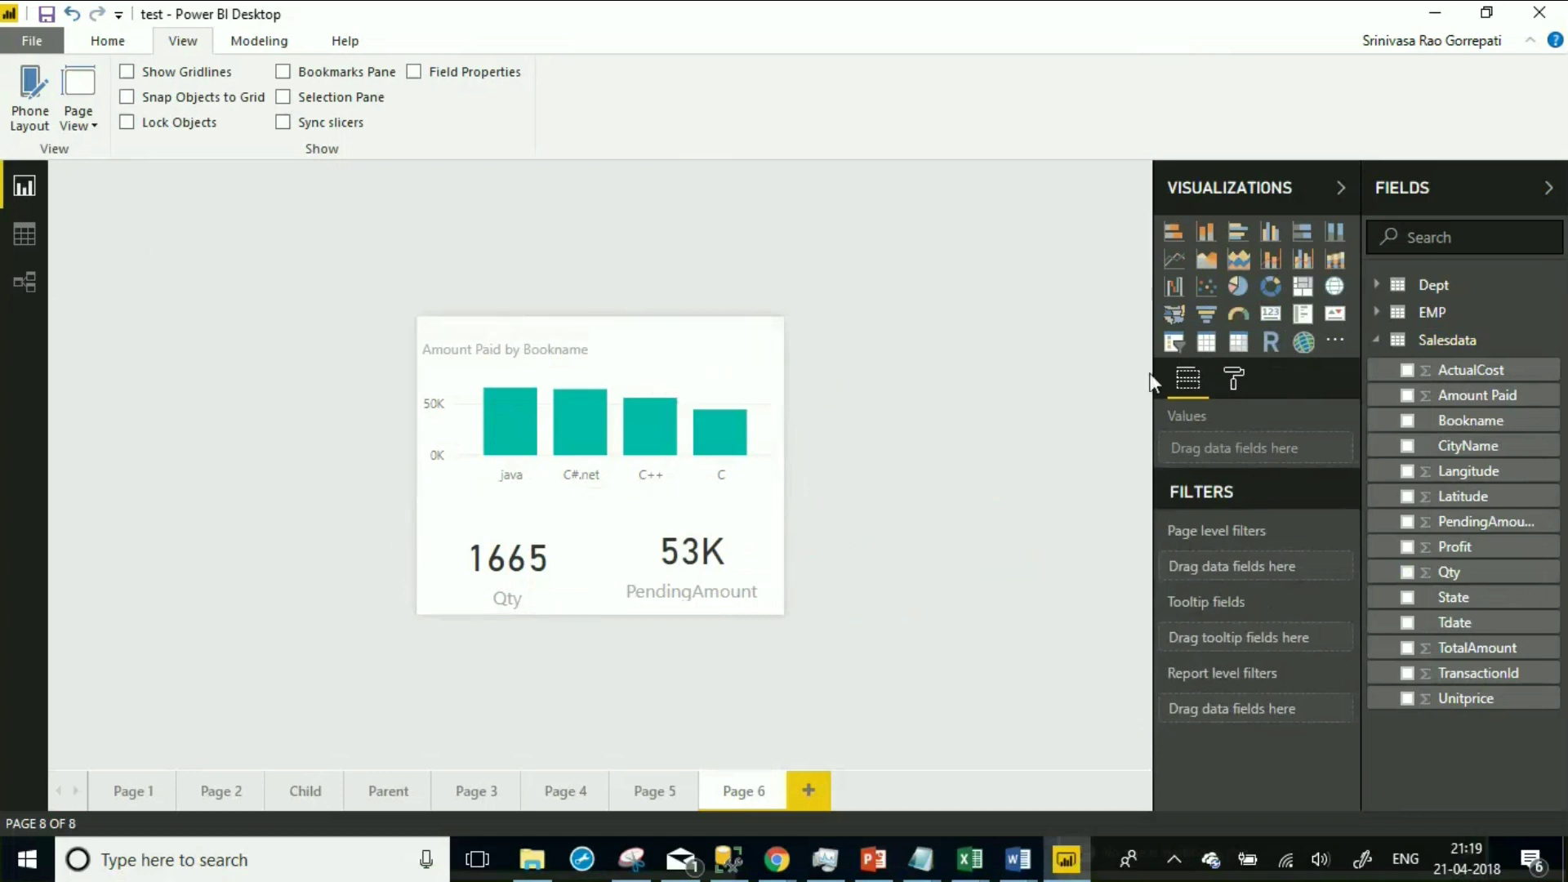
left_click(1480, 603)
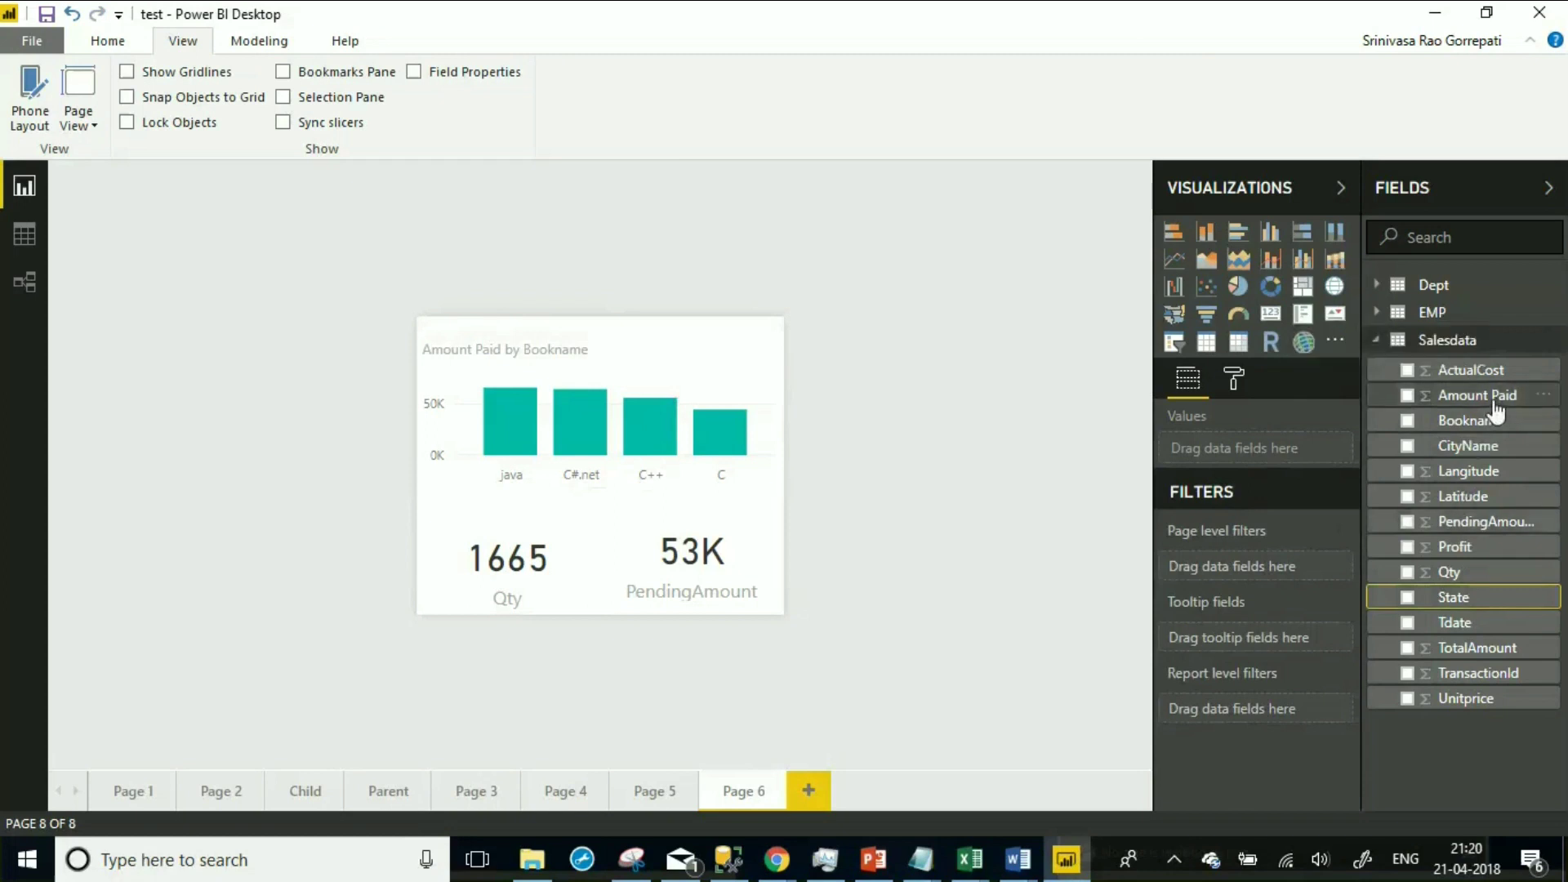
left_click_drag(1495, 398, 1304, 656)
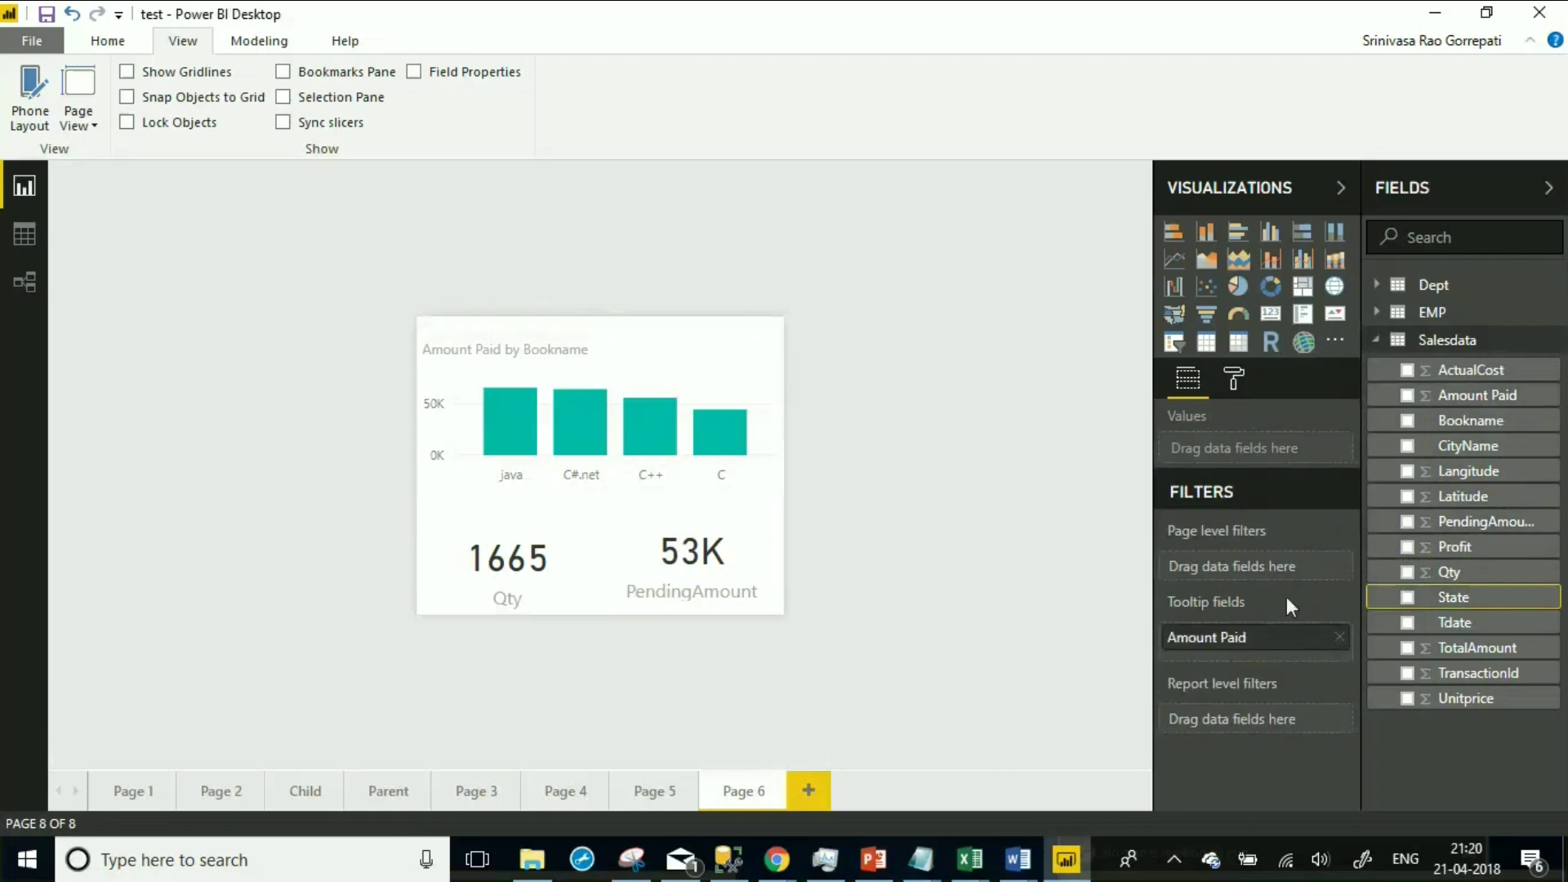
On Page 3, examine the report page tooltip on several city slices of the Amount Paid donut chart and on the ActualCost pie chart
left_click(467, 800)
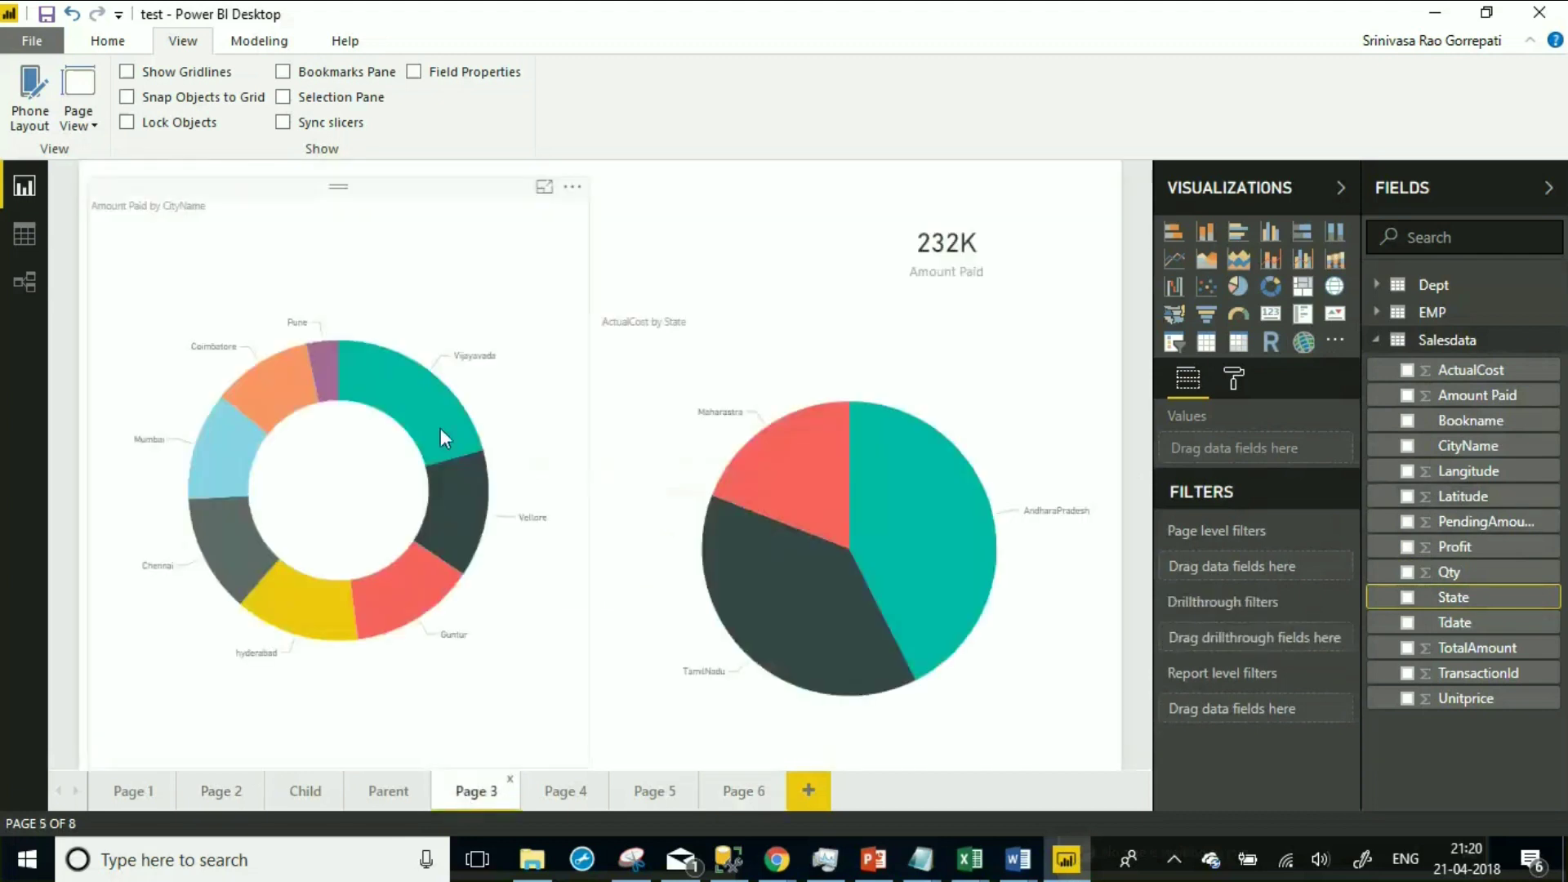
mouse_move(441, 429)
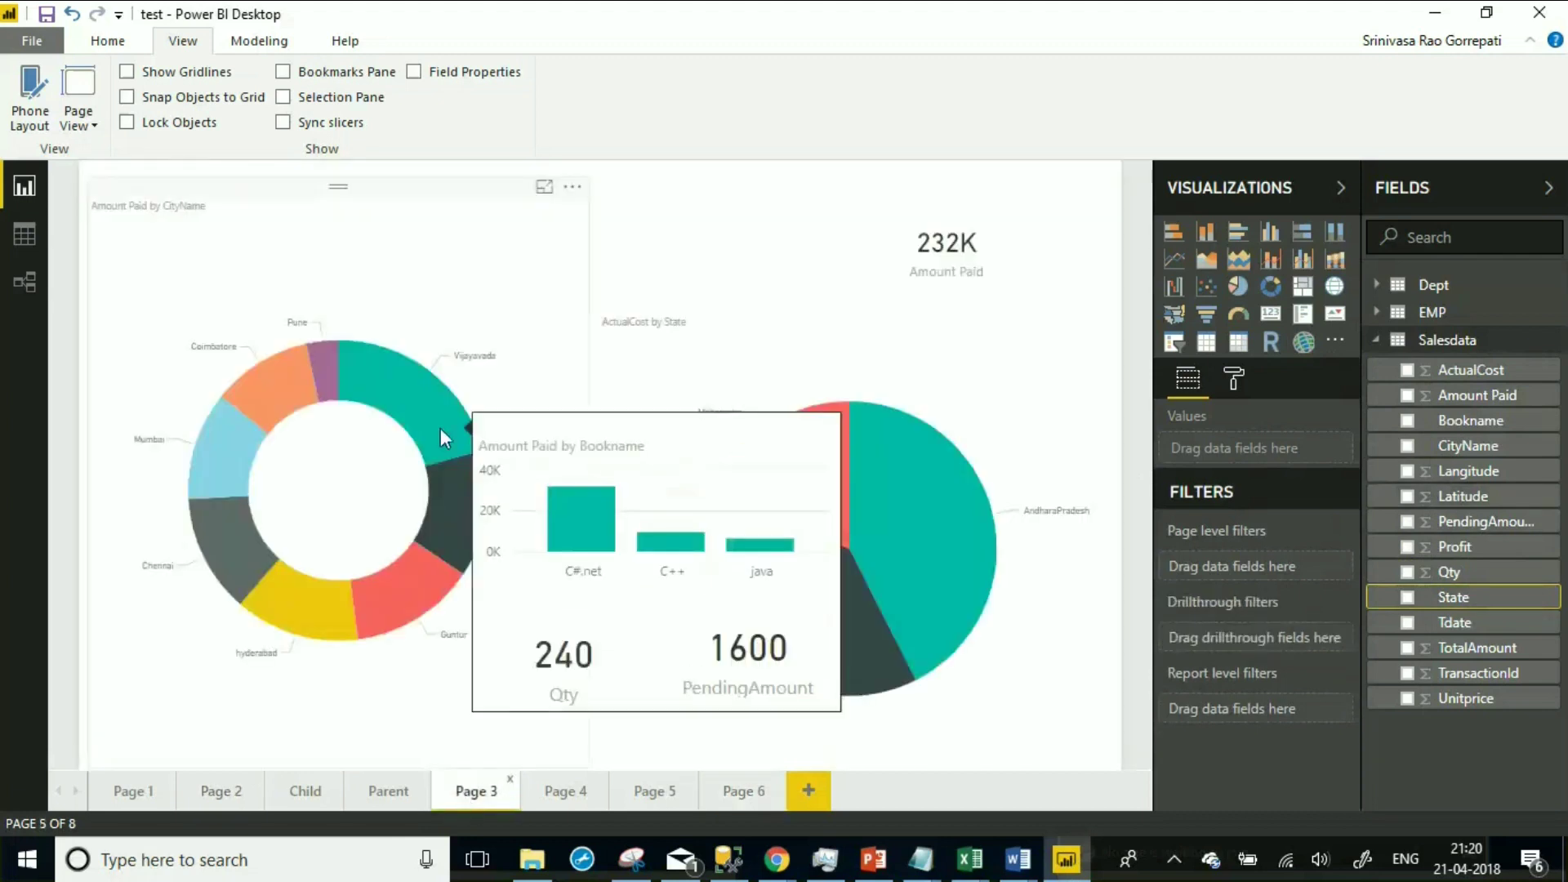
mouse_move(248, 375)
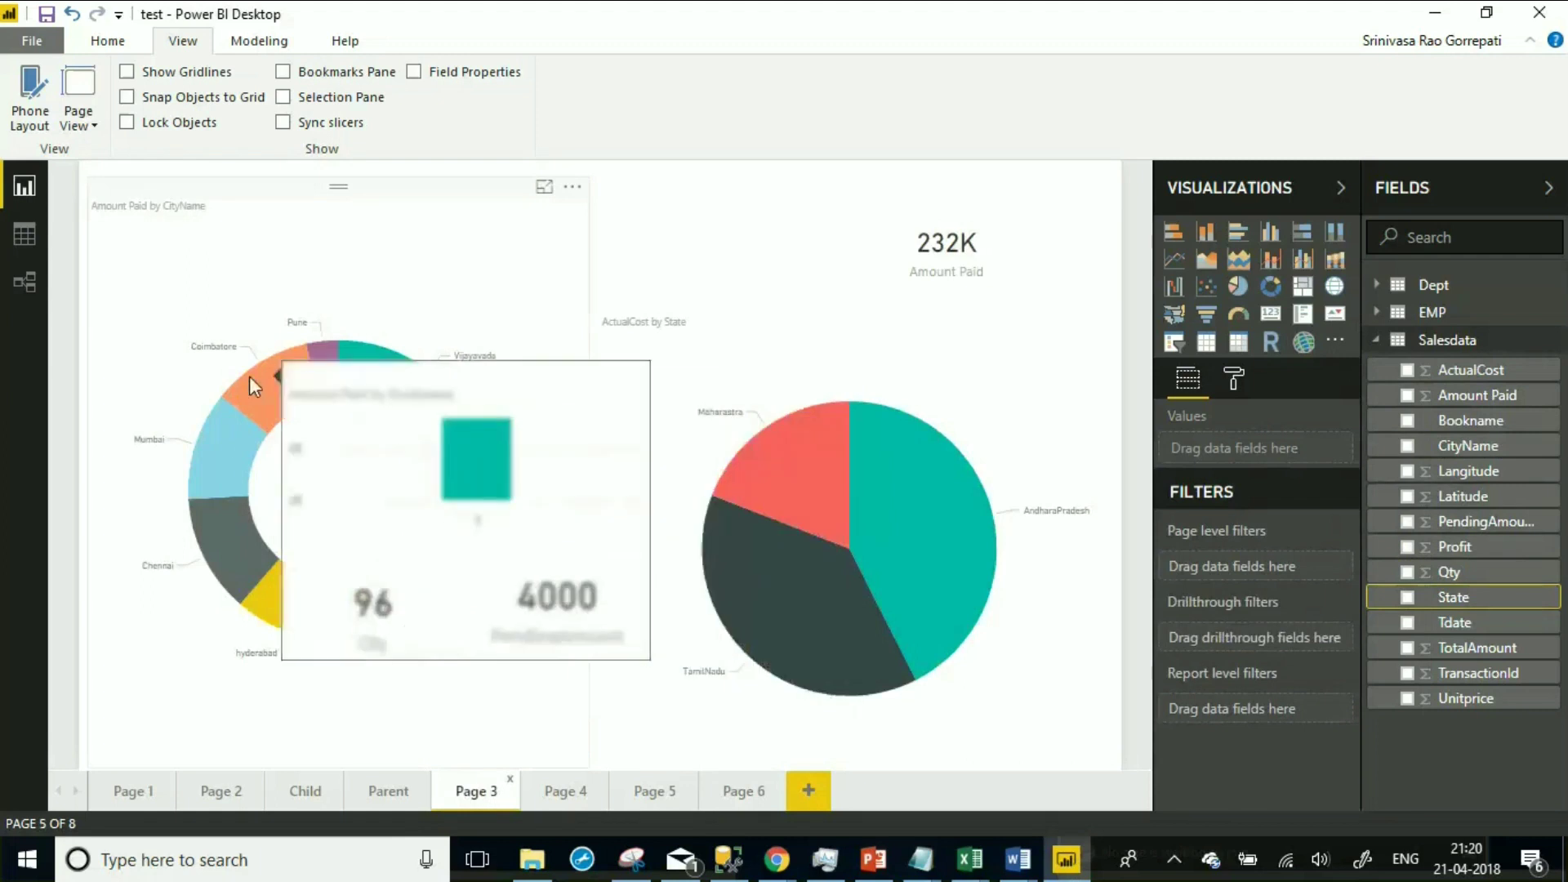
mouse_move(212, 452)
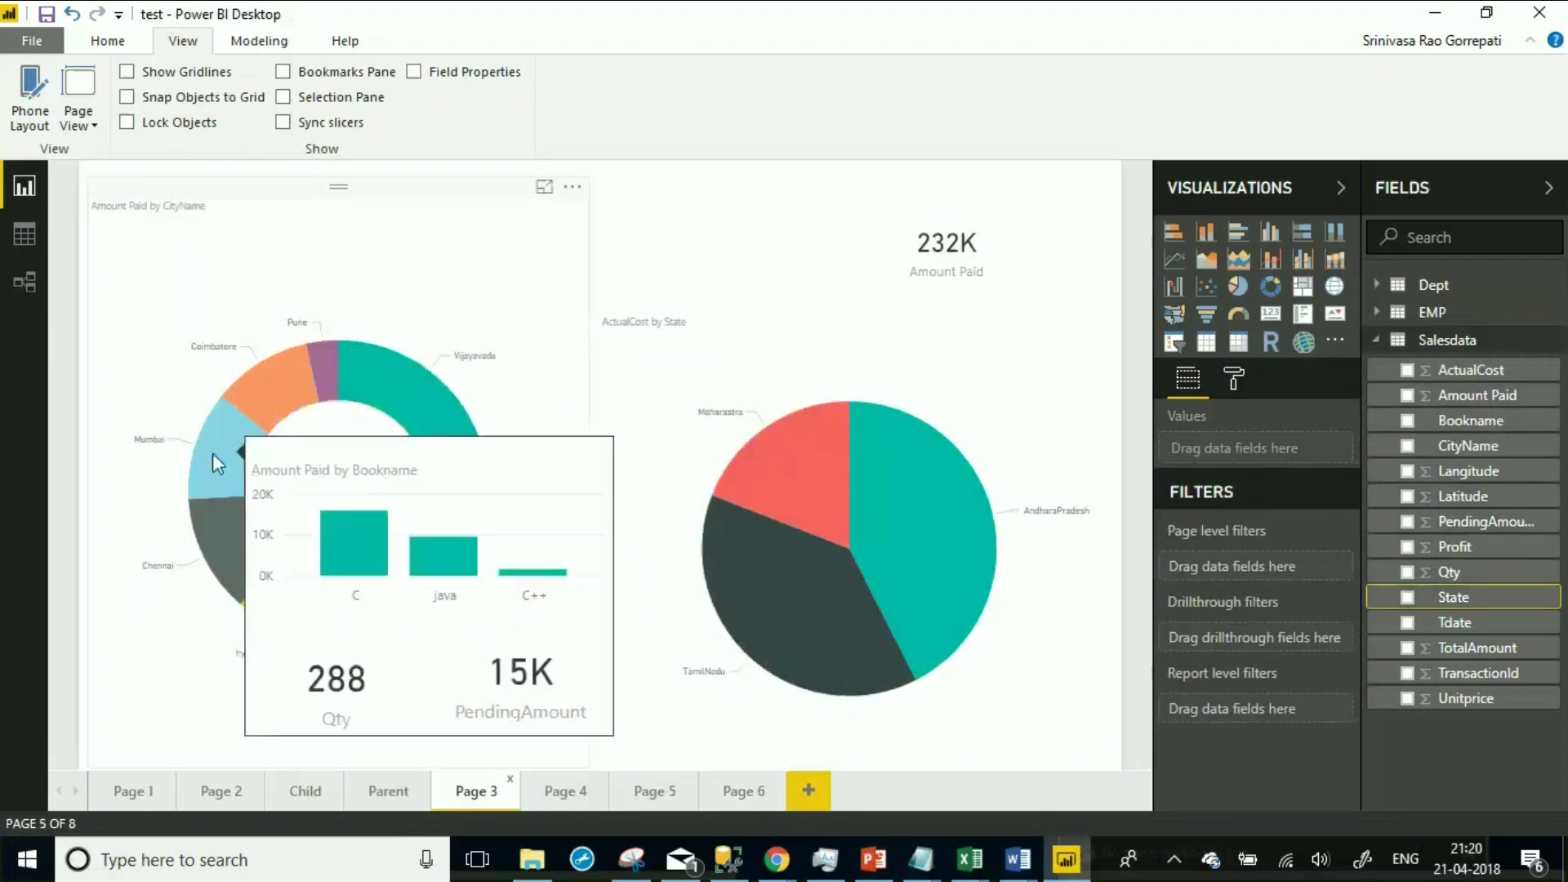
mouse_move(242, 559)
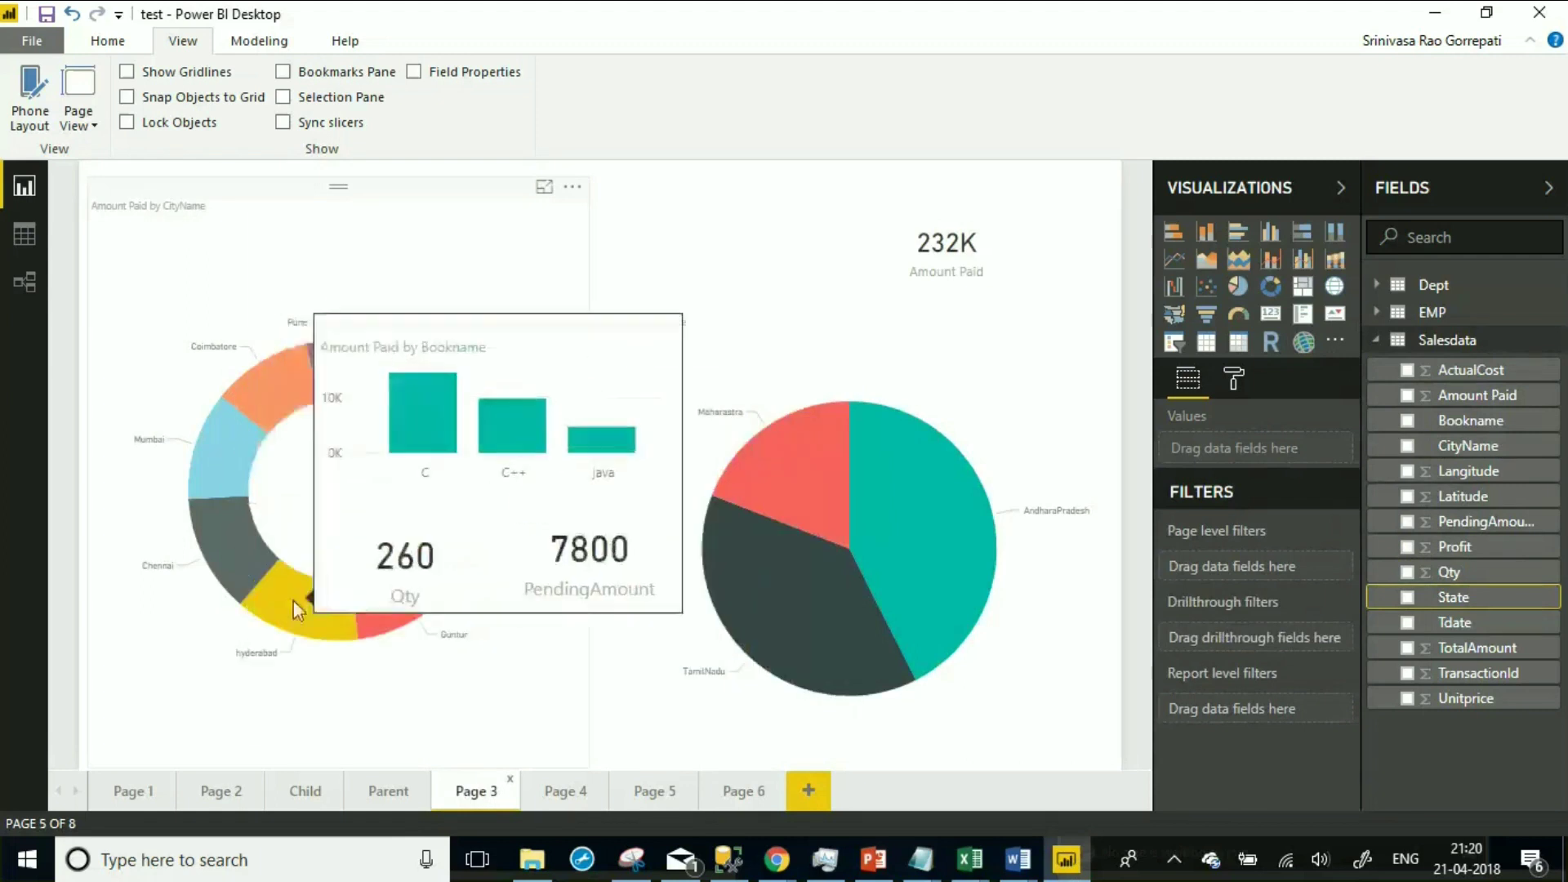
mouse_move(469, 482)
mouse_move(309, 371)
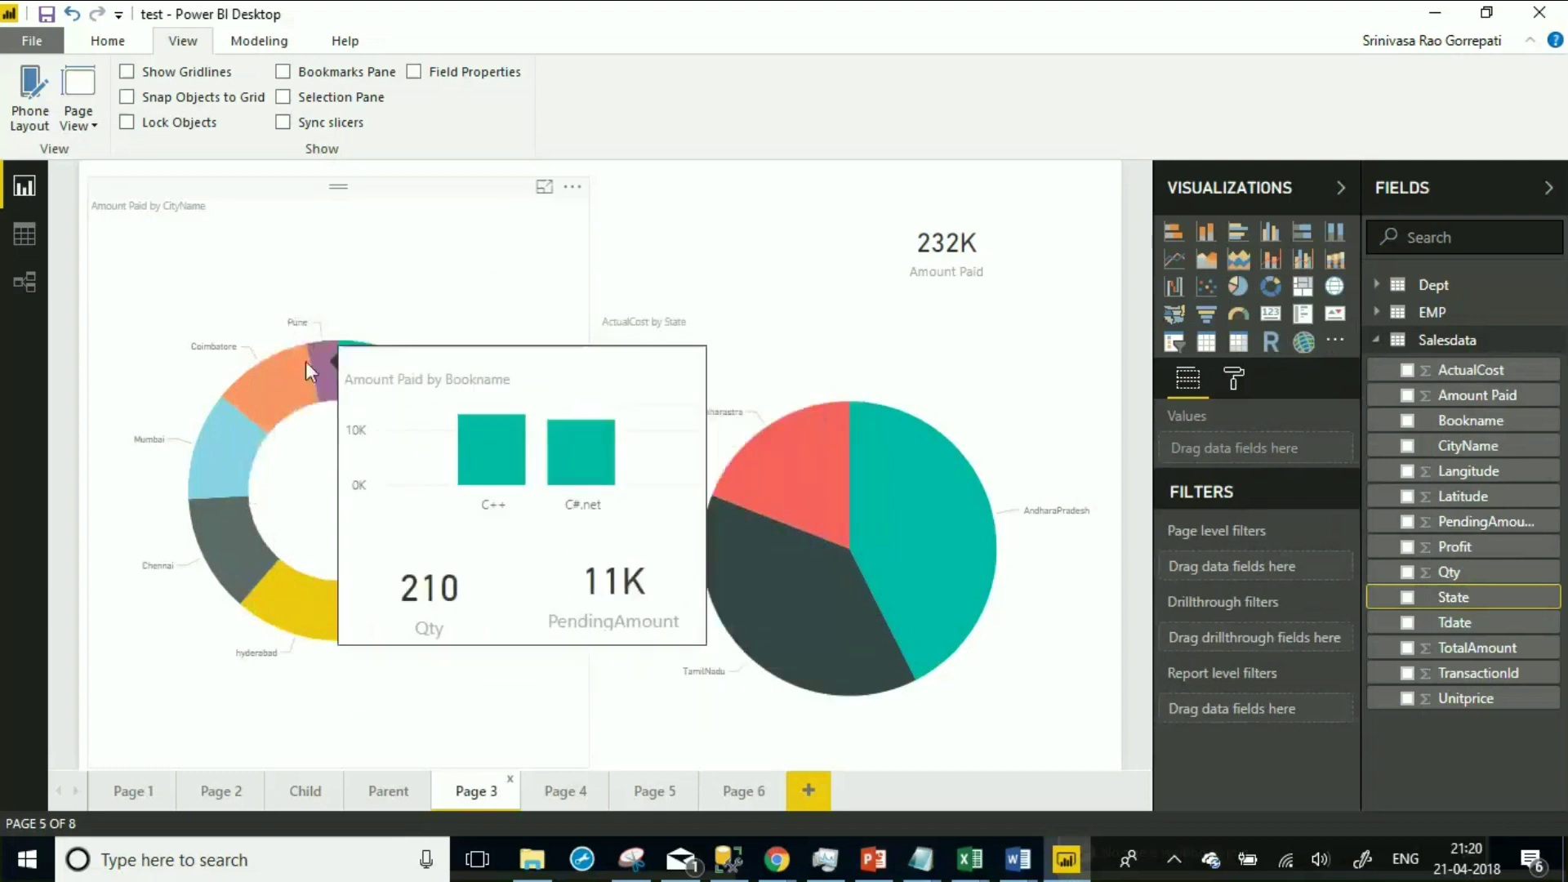
mouse_move(348, 601)
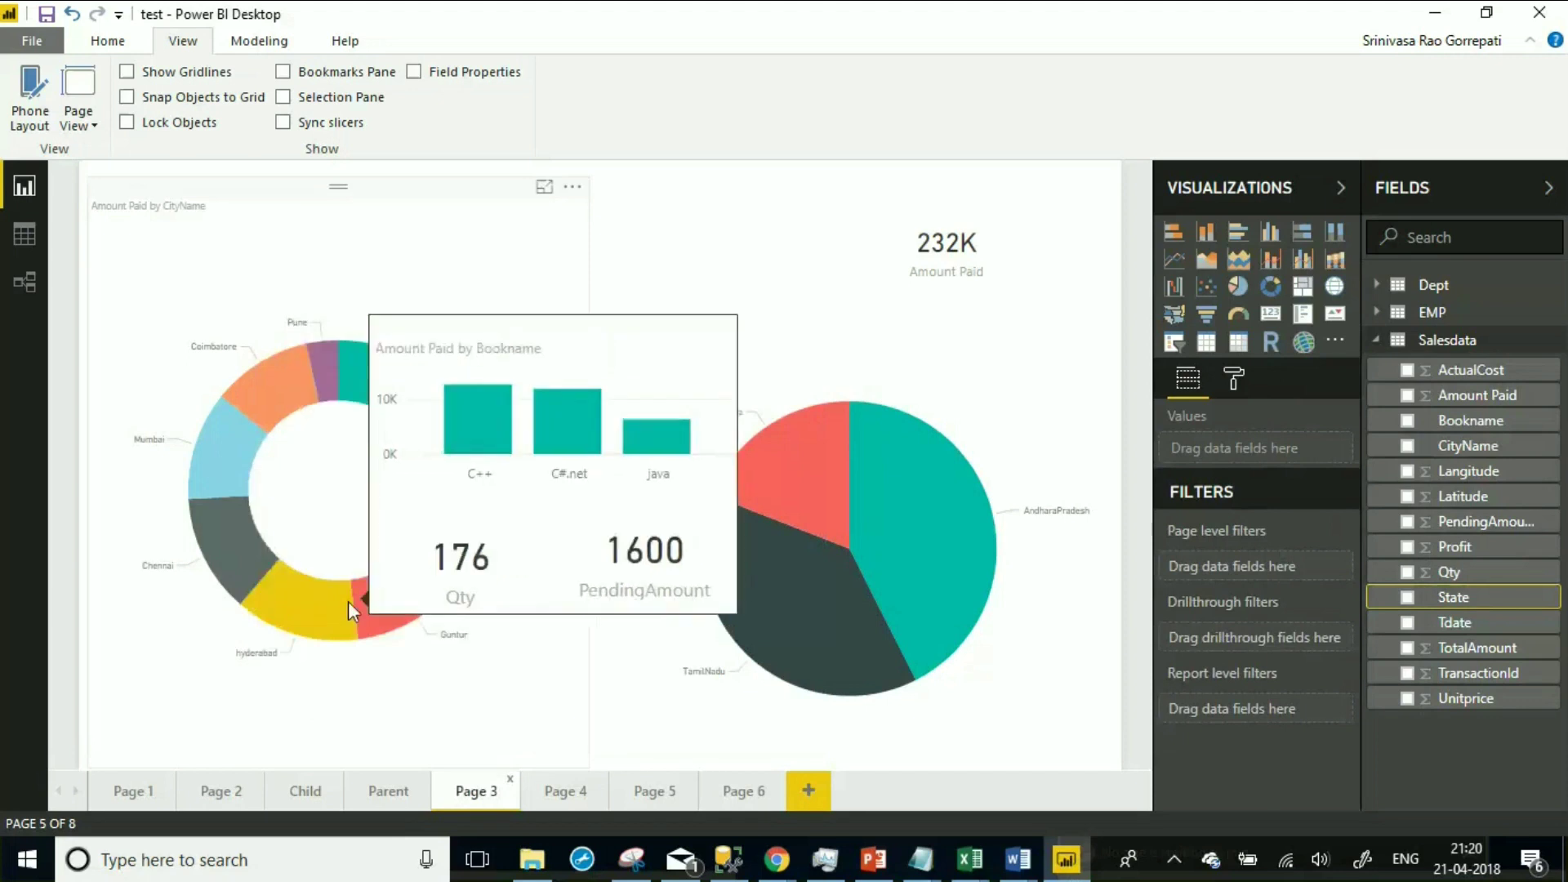
mouse_move(463, 521)
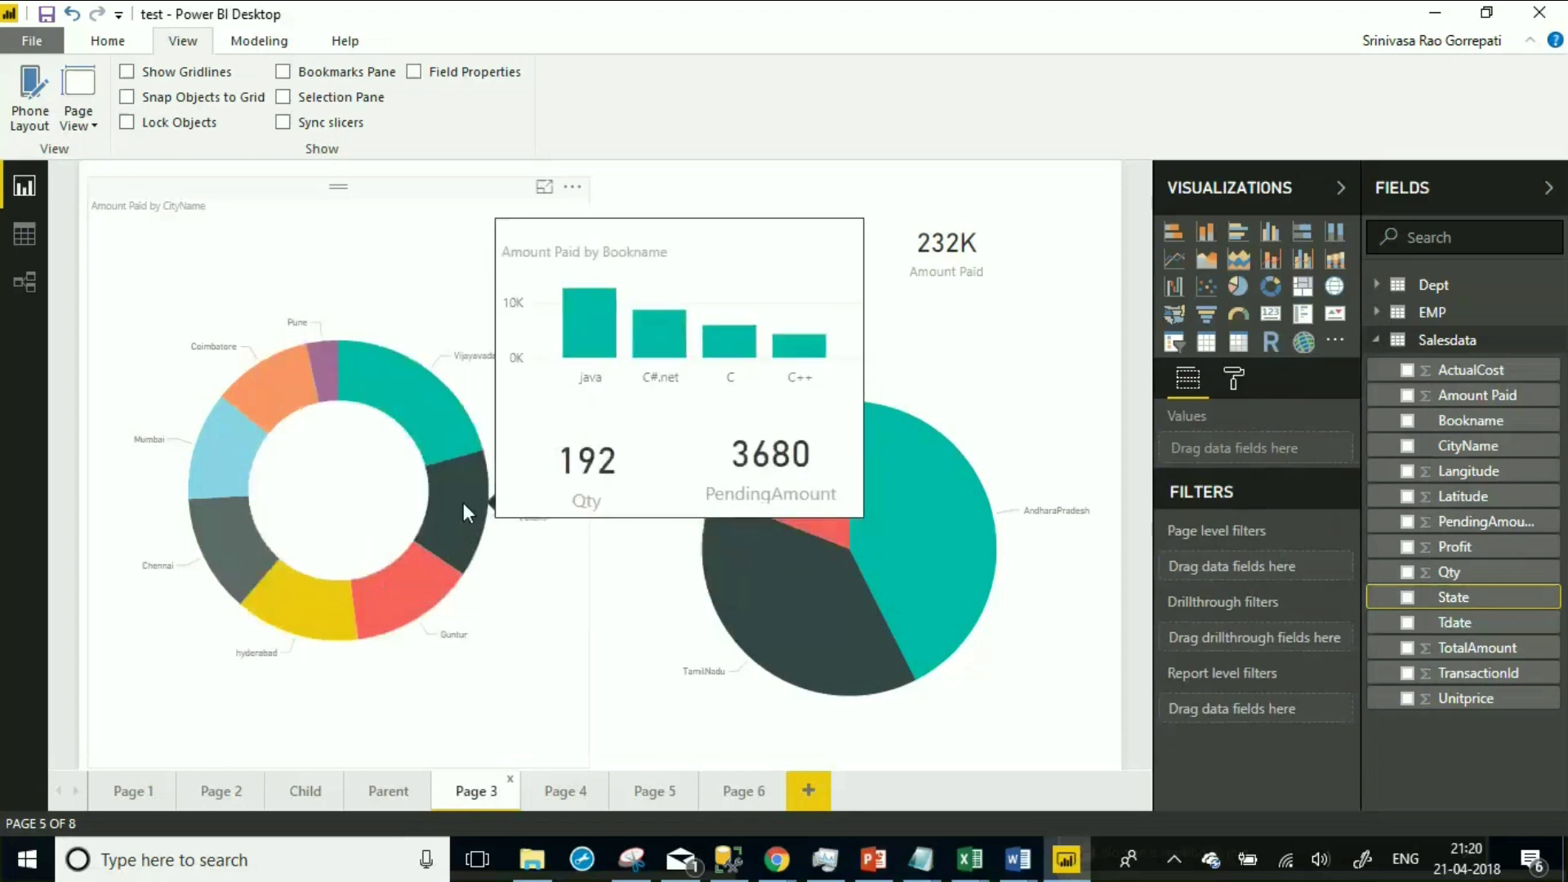
mouse_move(418, 389)
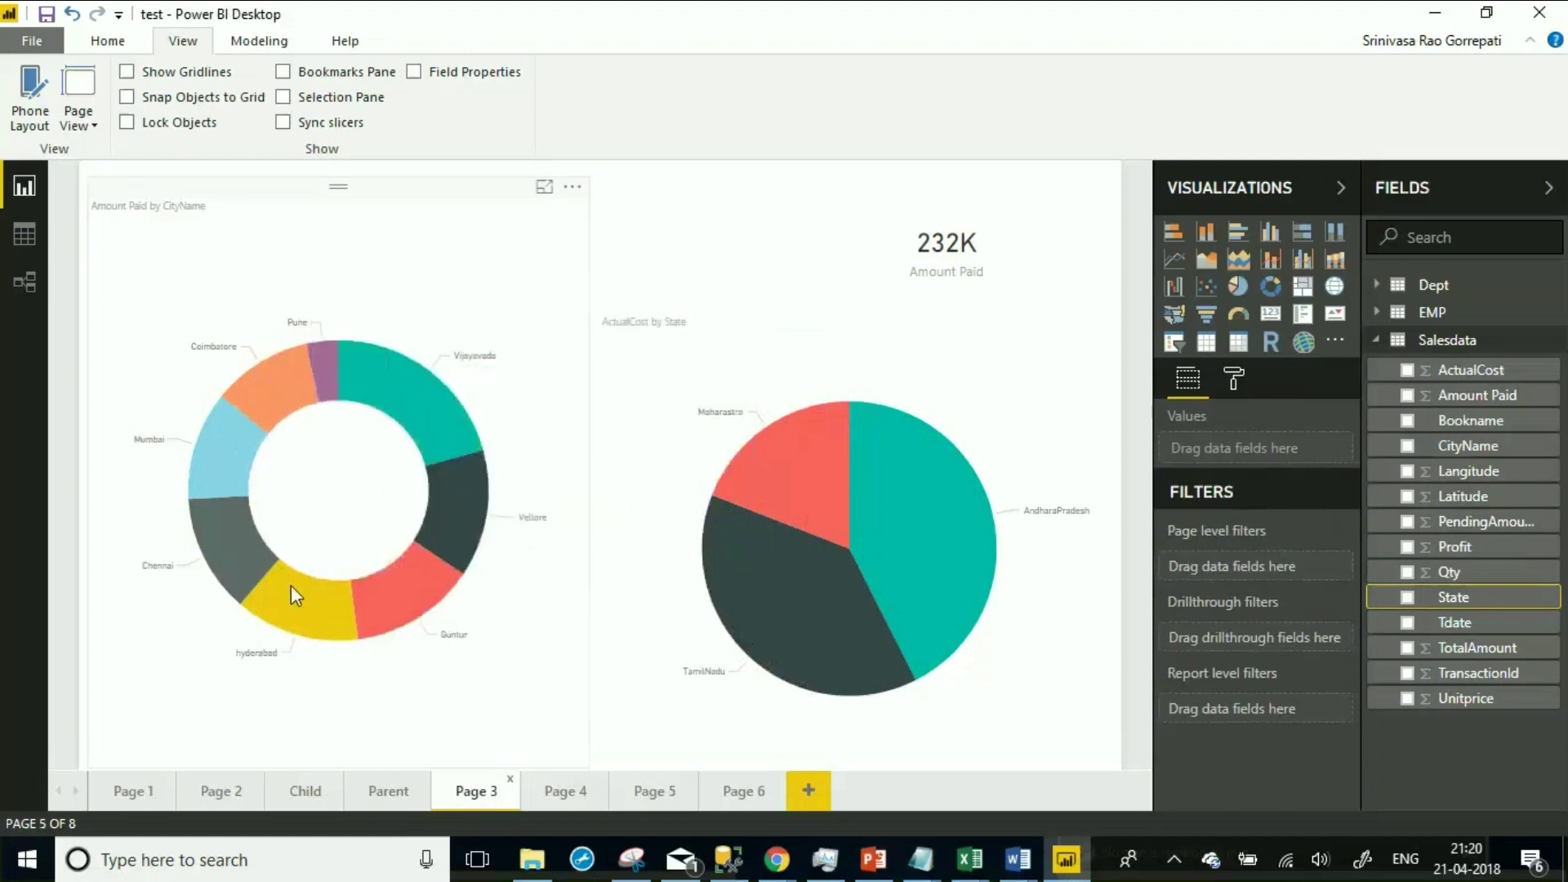
mouse_move(292, 586)
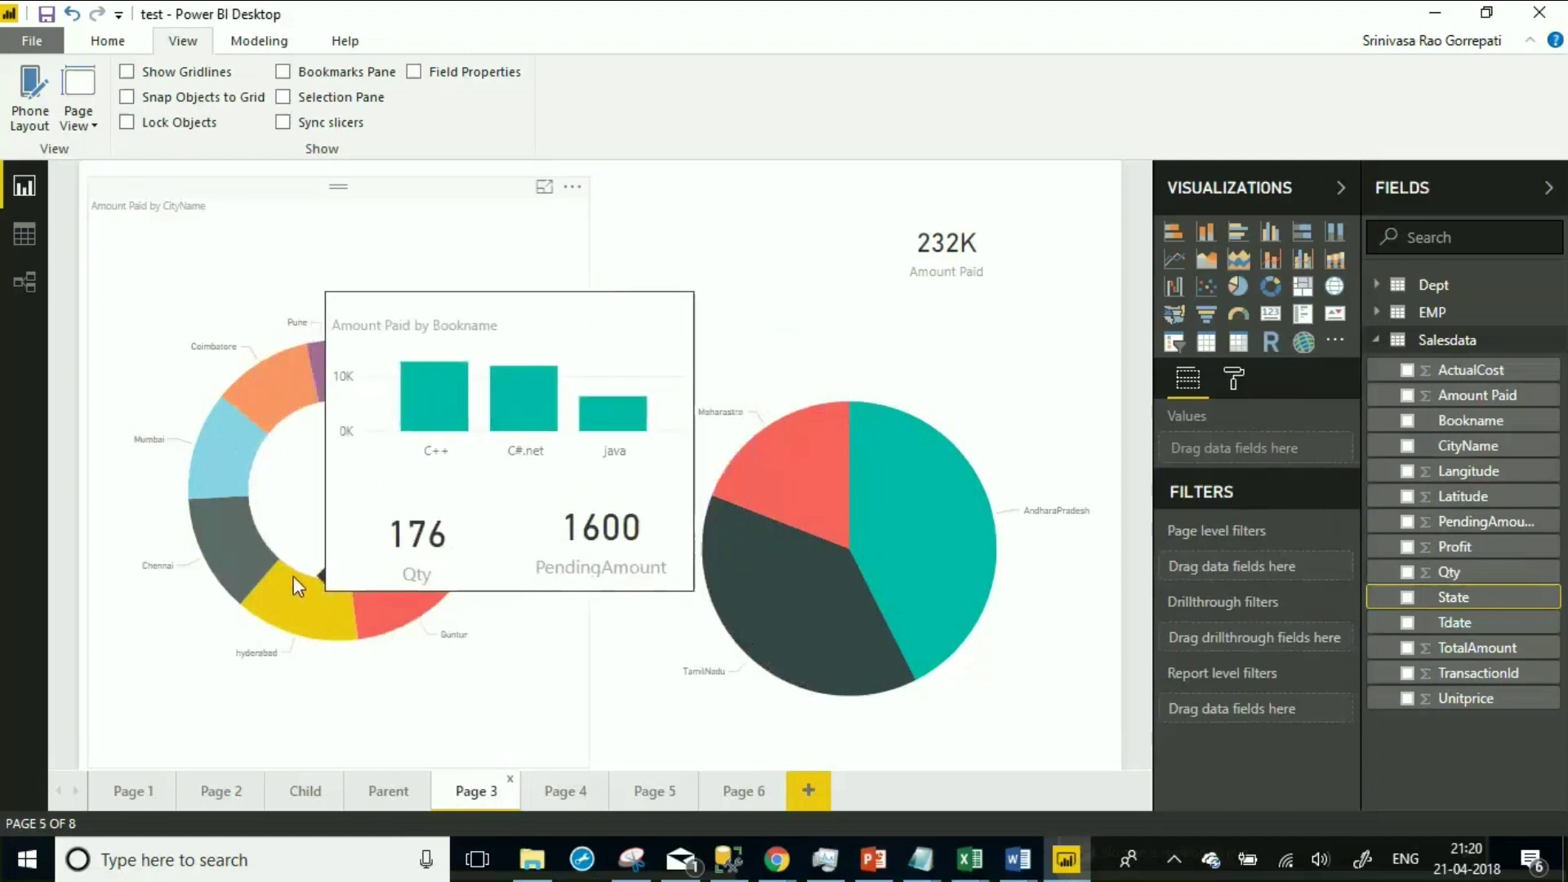
mouse_move(888, 503)
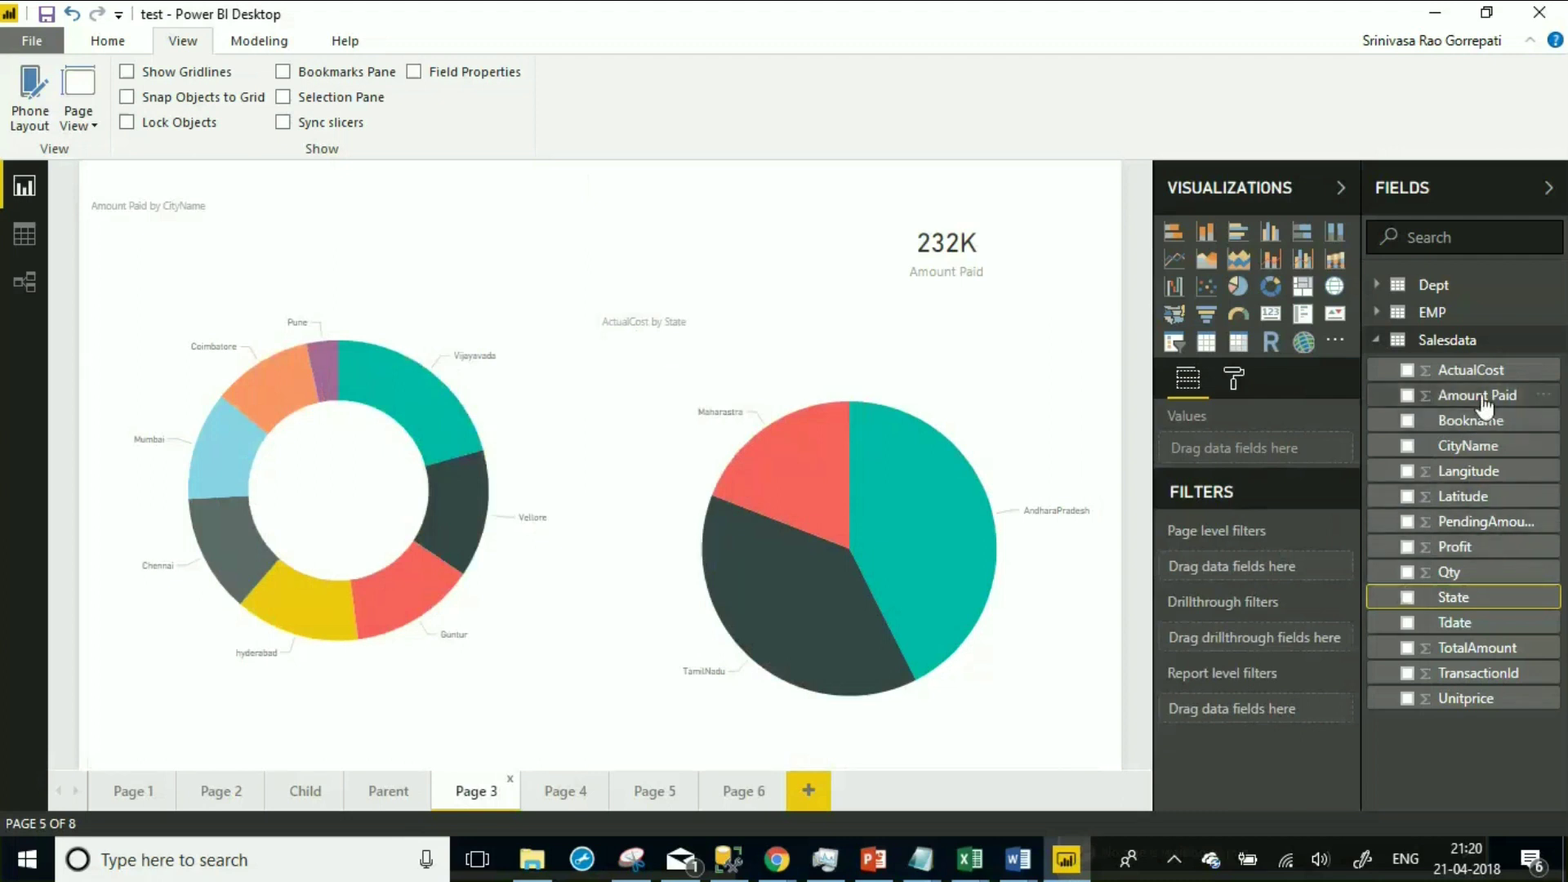
Add Amount Paid to the values of the ActualCost by State pie chart on Page 3 and check the tooltips on its slices
left_click_drag(1476, 396, 1301, 608)
left_click(859, 368)
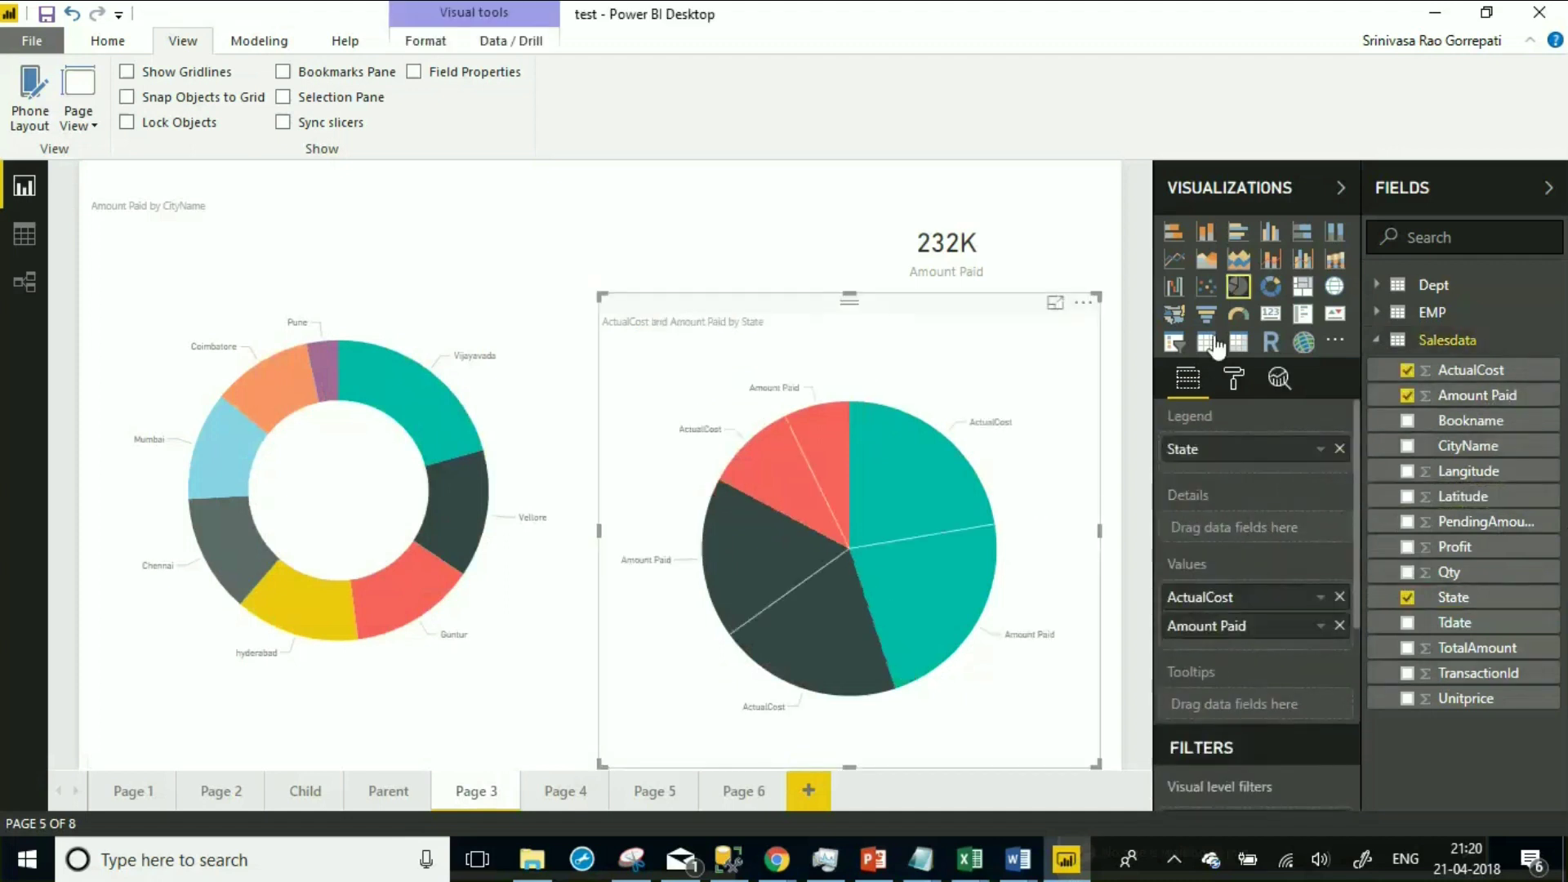
mouse_move(934, 474)
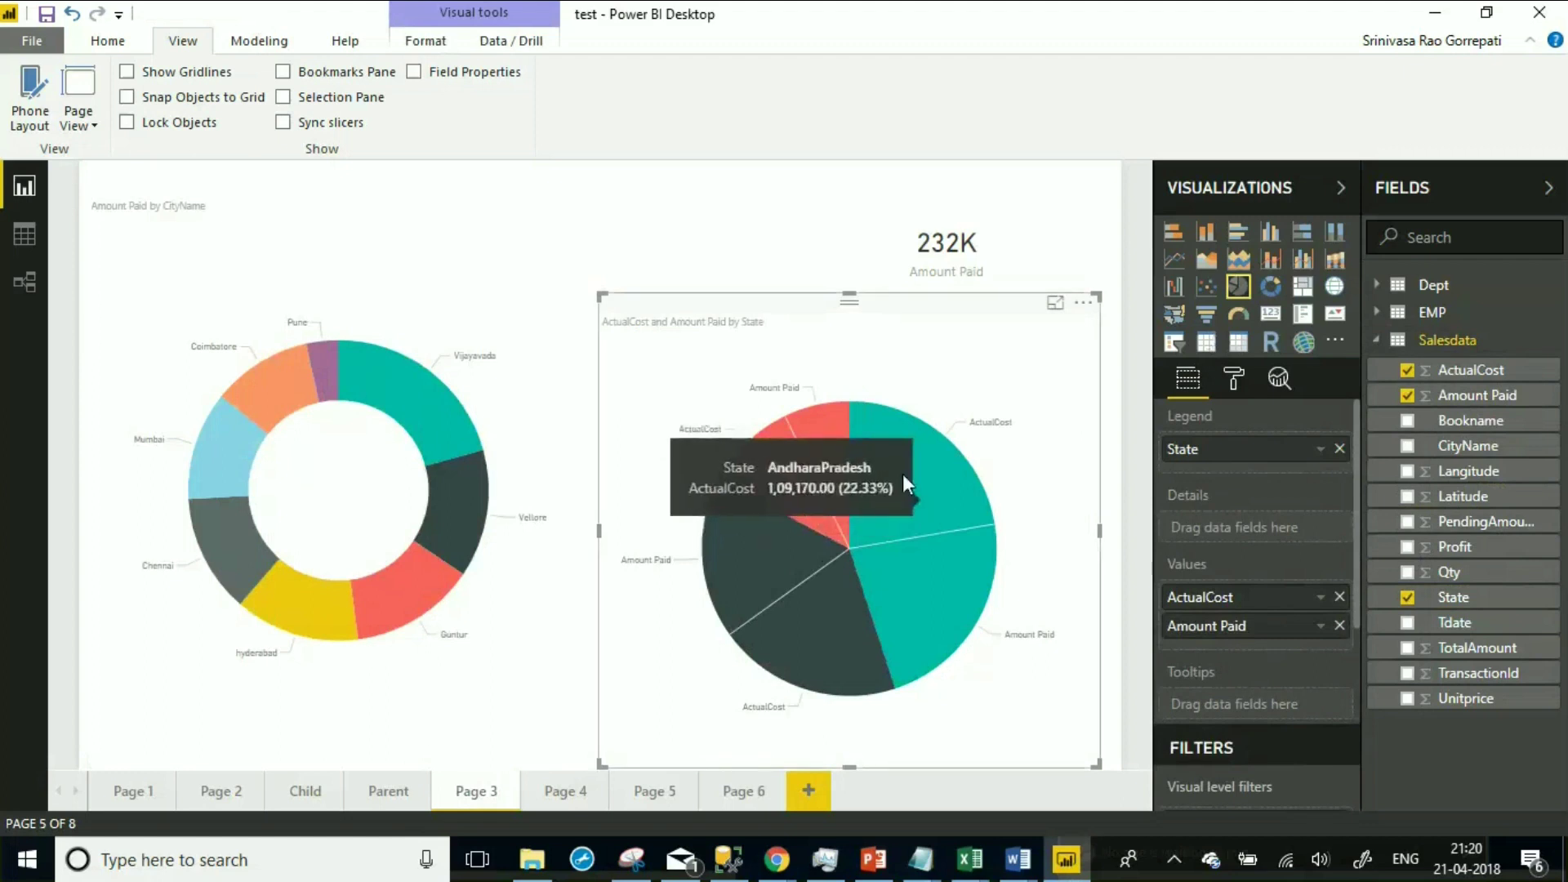
mouse_move(828, 443)
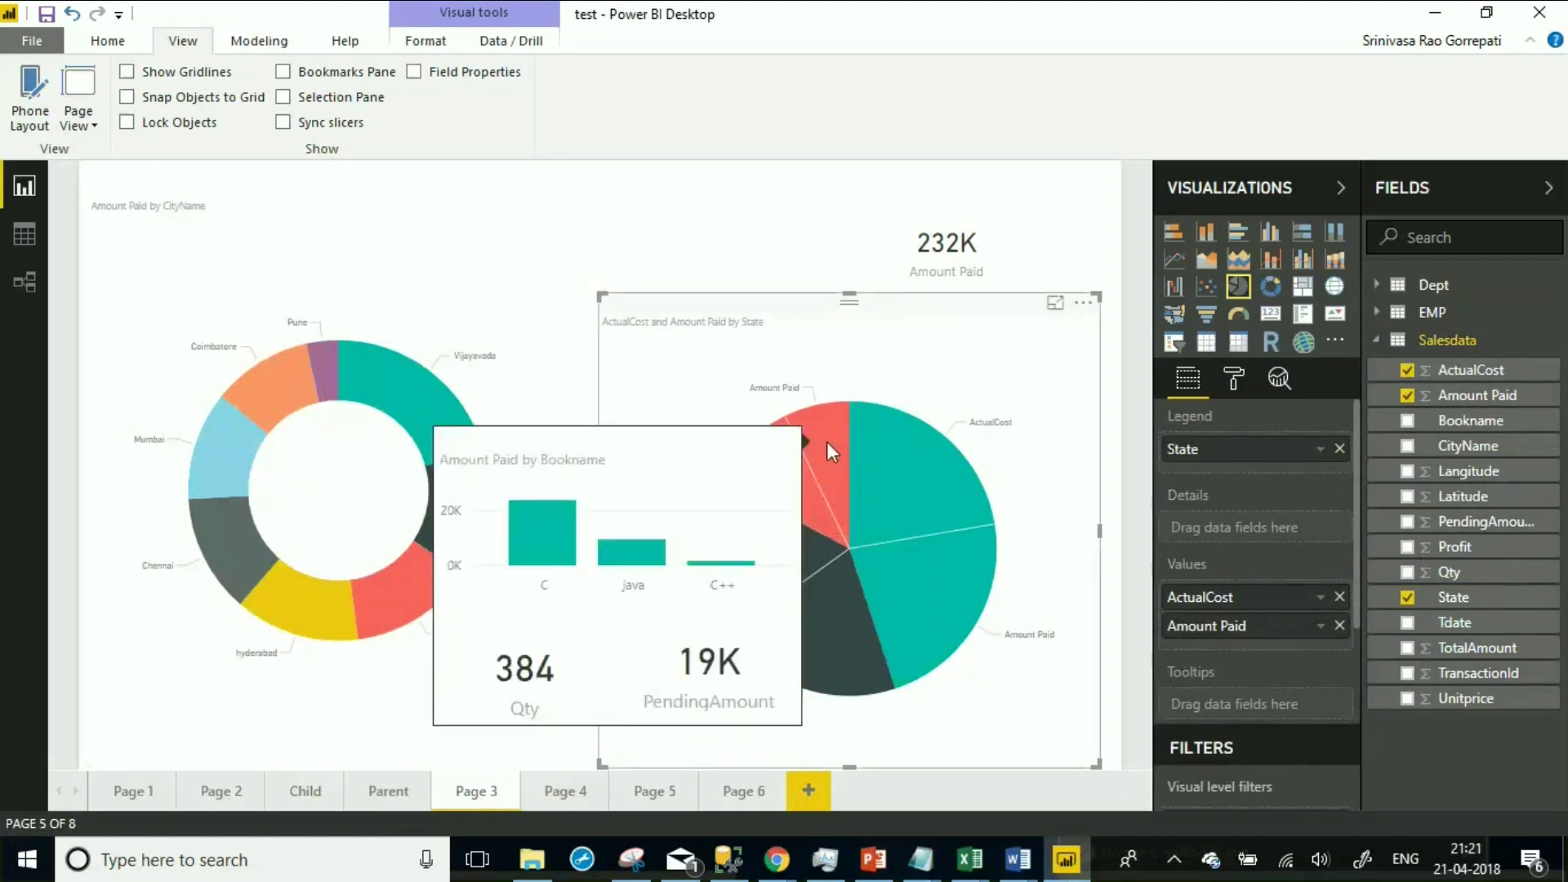
mouse_move(918, 596)
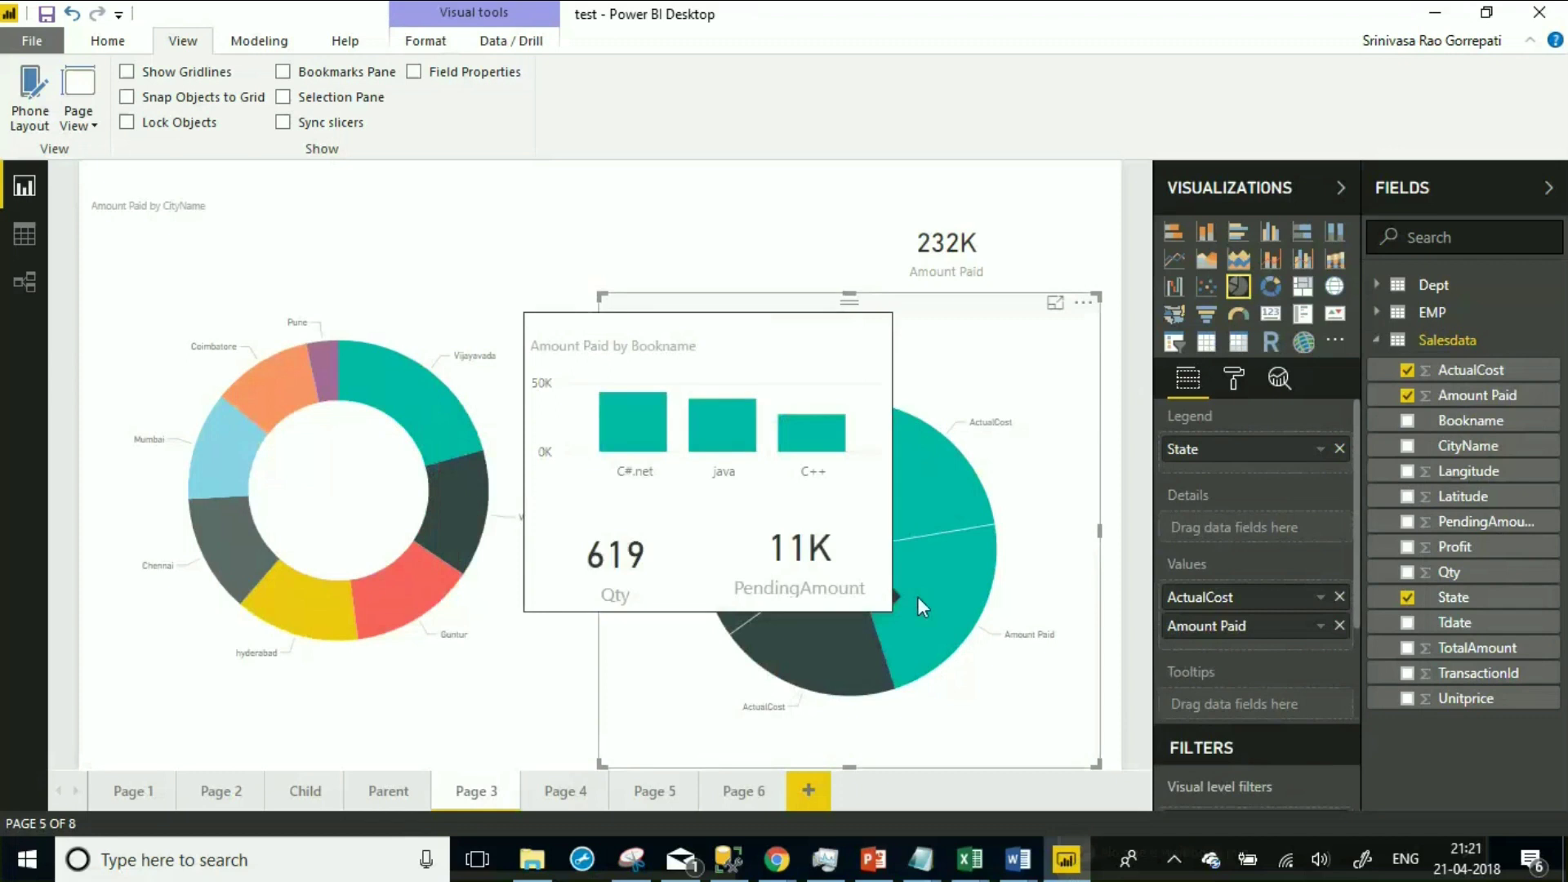
mouse_move(834, 636)
mouse_move(752, 580)
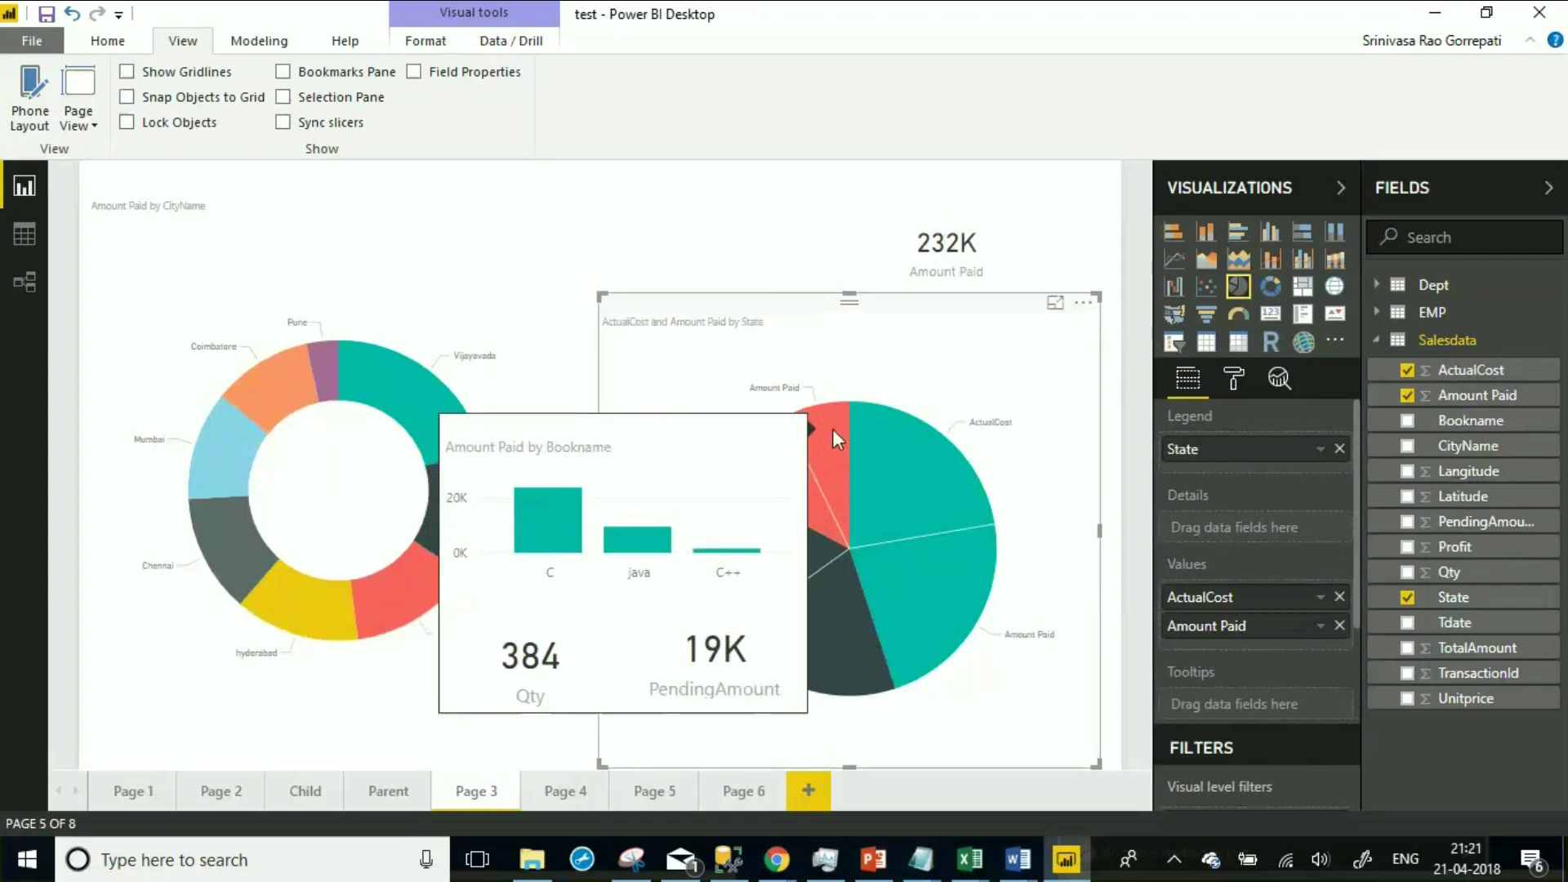
mouse_move(376, 370)
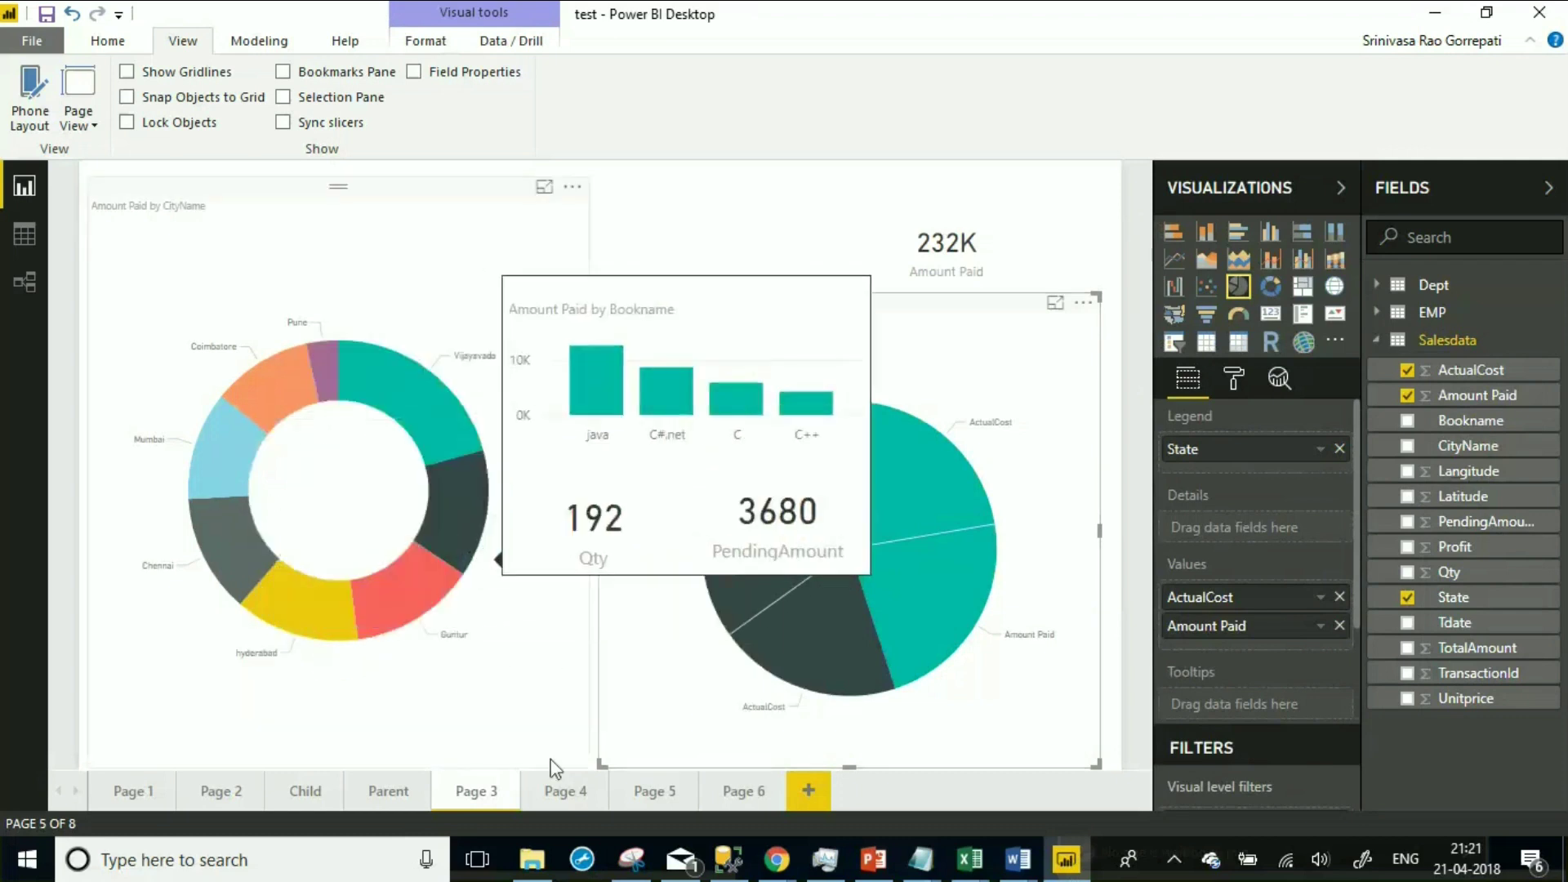
Examine the tooltips on the bar and donut charts of the Child page and on the charts of Page 2
left_click(551, 791)
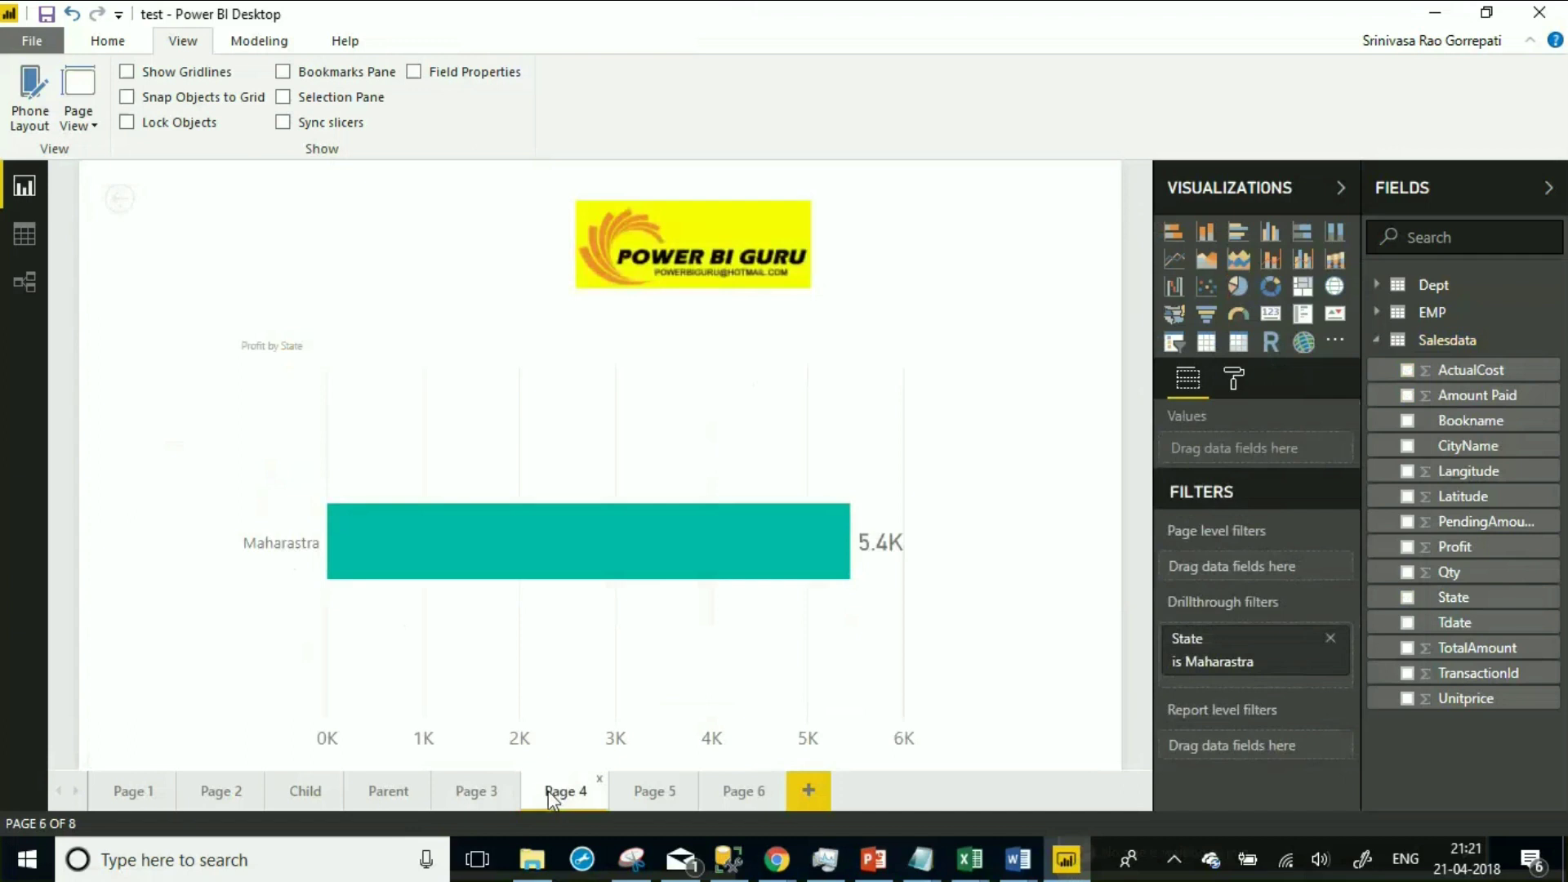
left_click(304, 797)
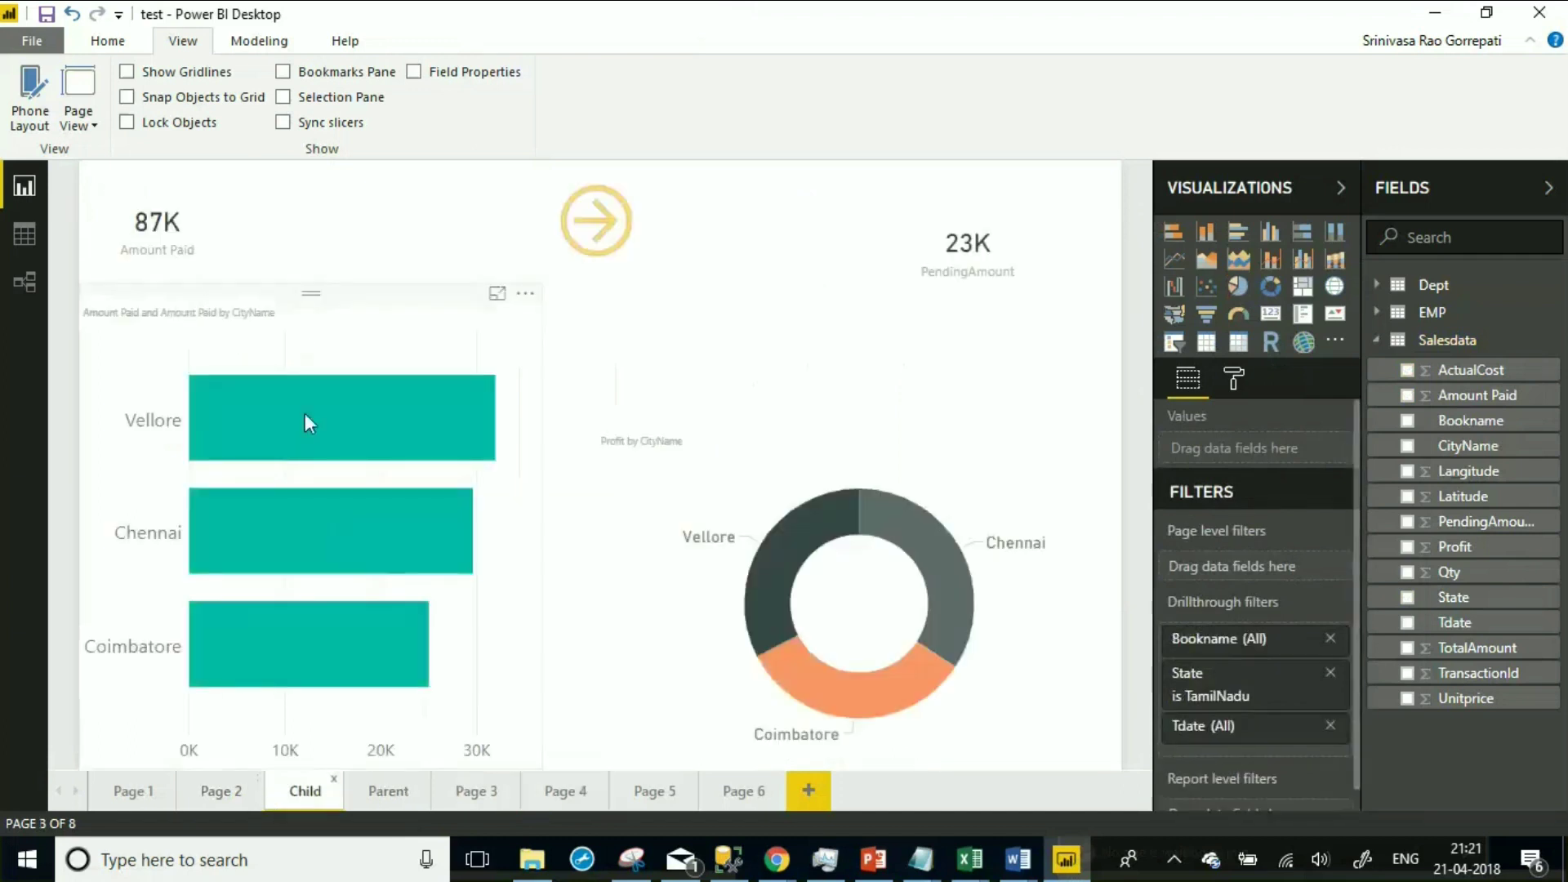
mouse_move(305, 413)
mouse_move(268, 528)
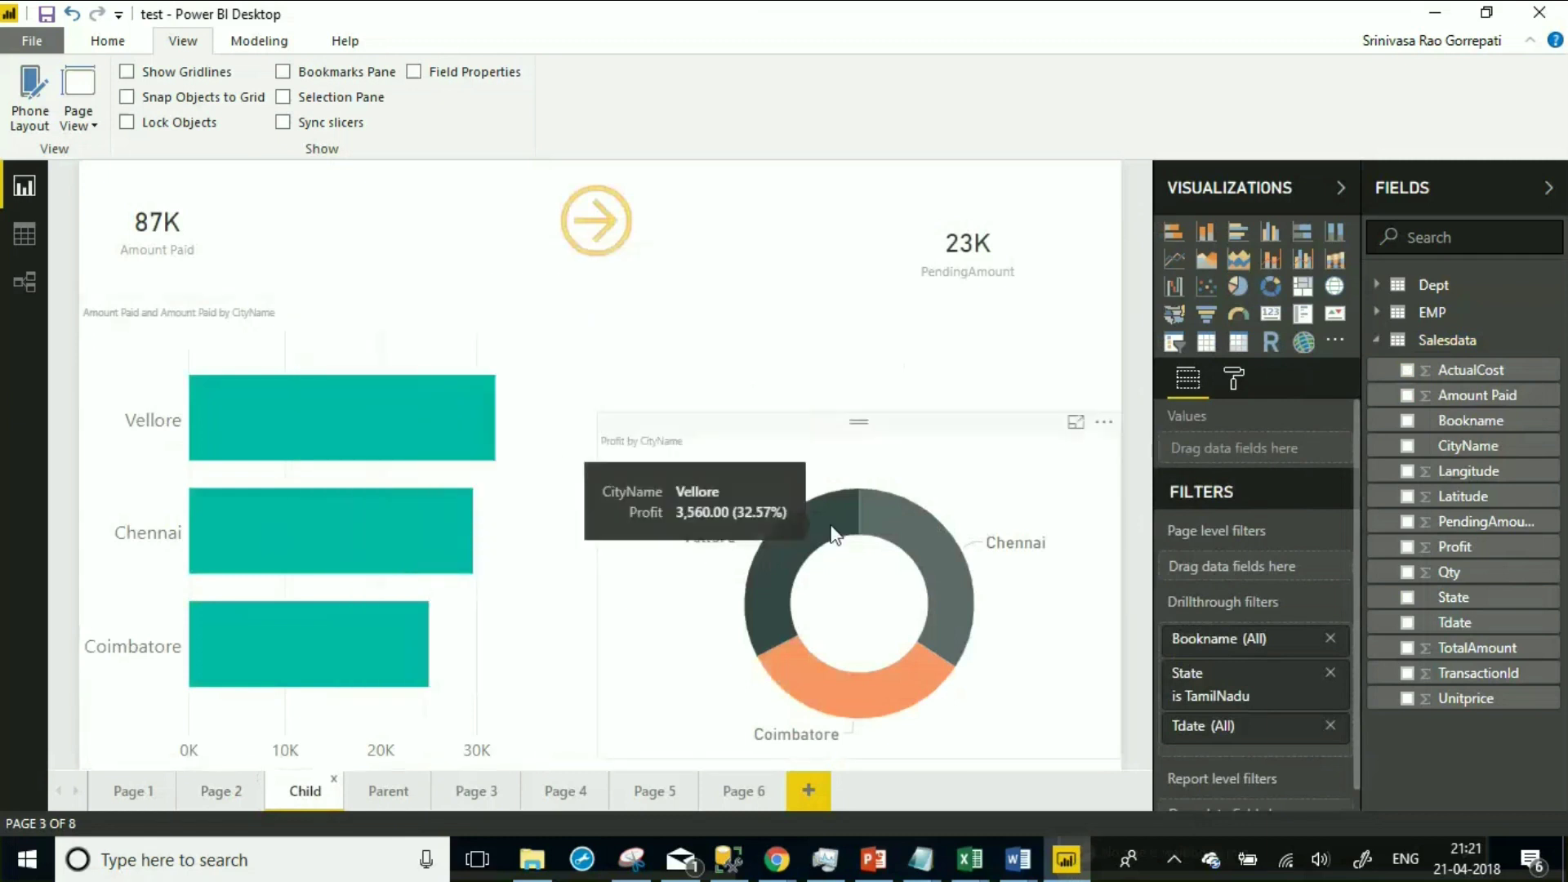
mouse_move(902, 699)
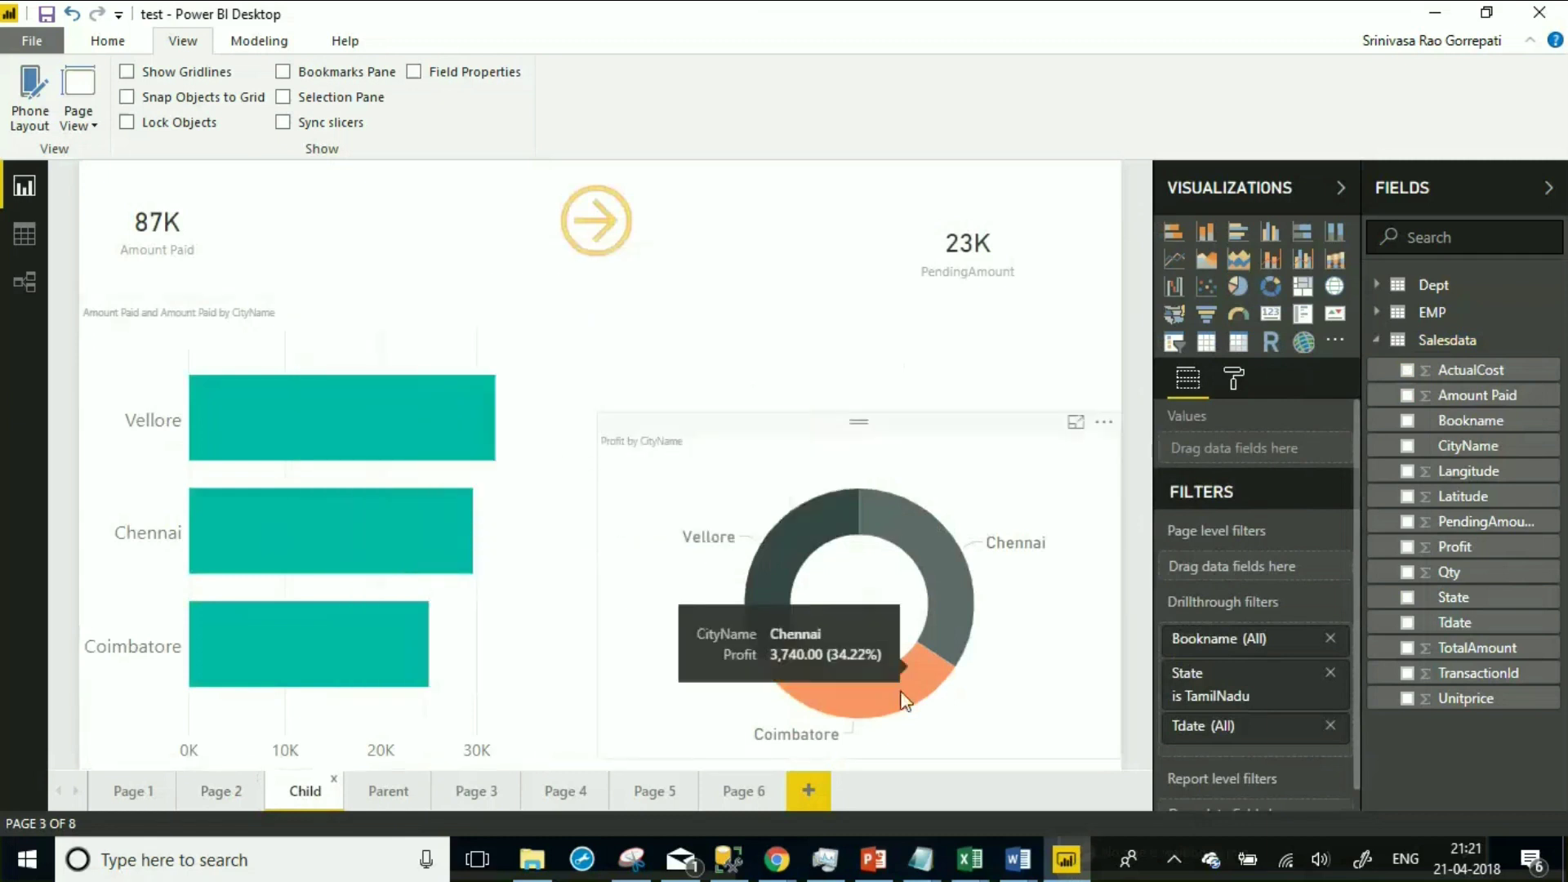
left_click(218, 792)
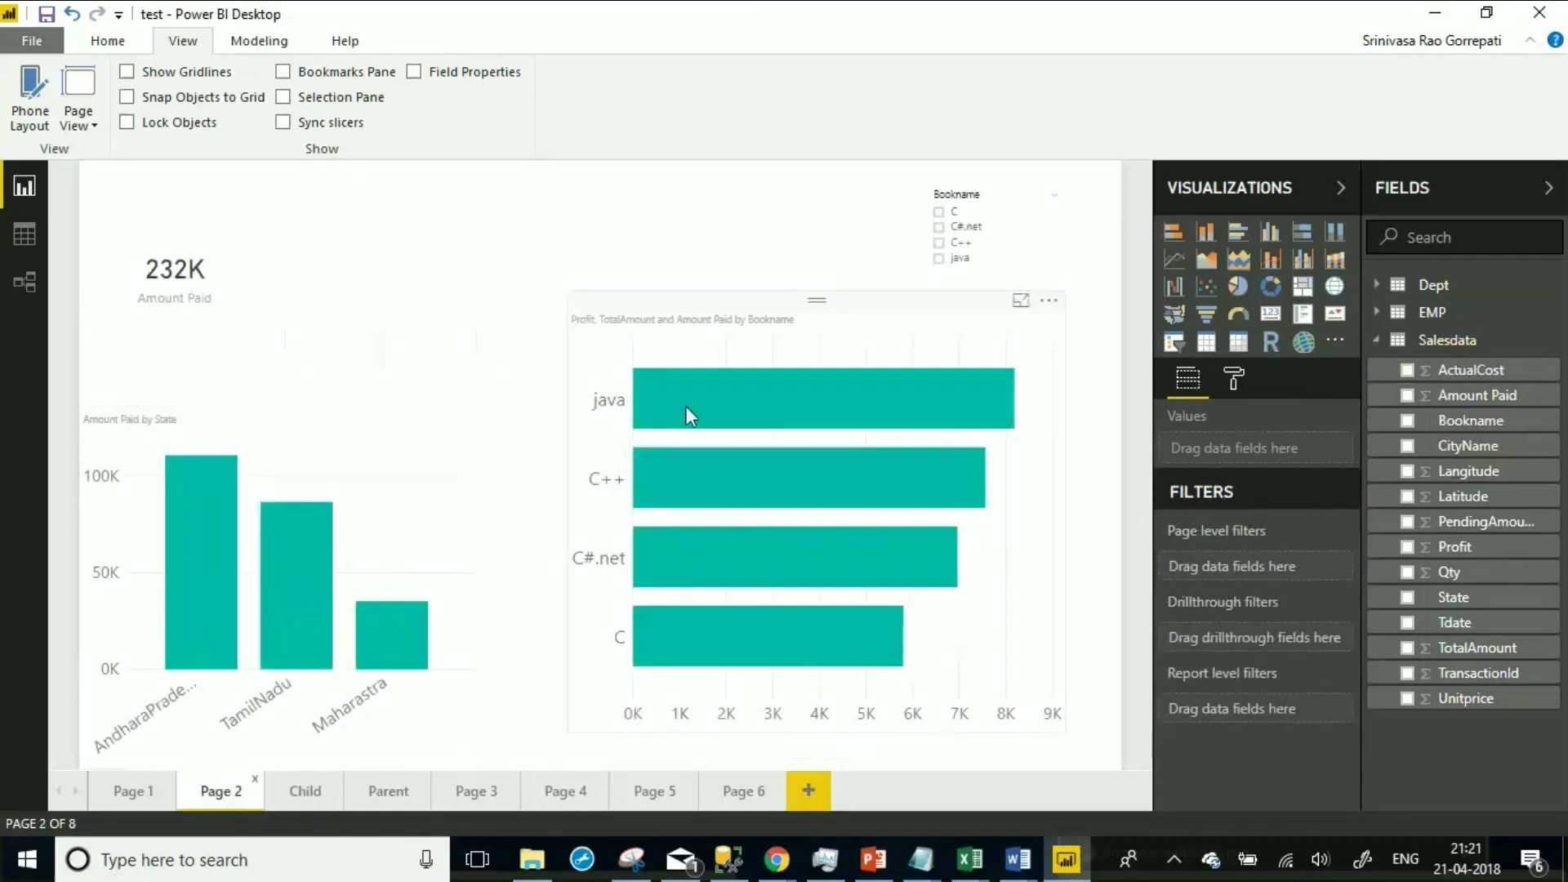
mouse_move(684, 405)
mouse_move(190, 506)
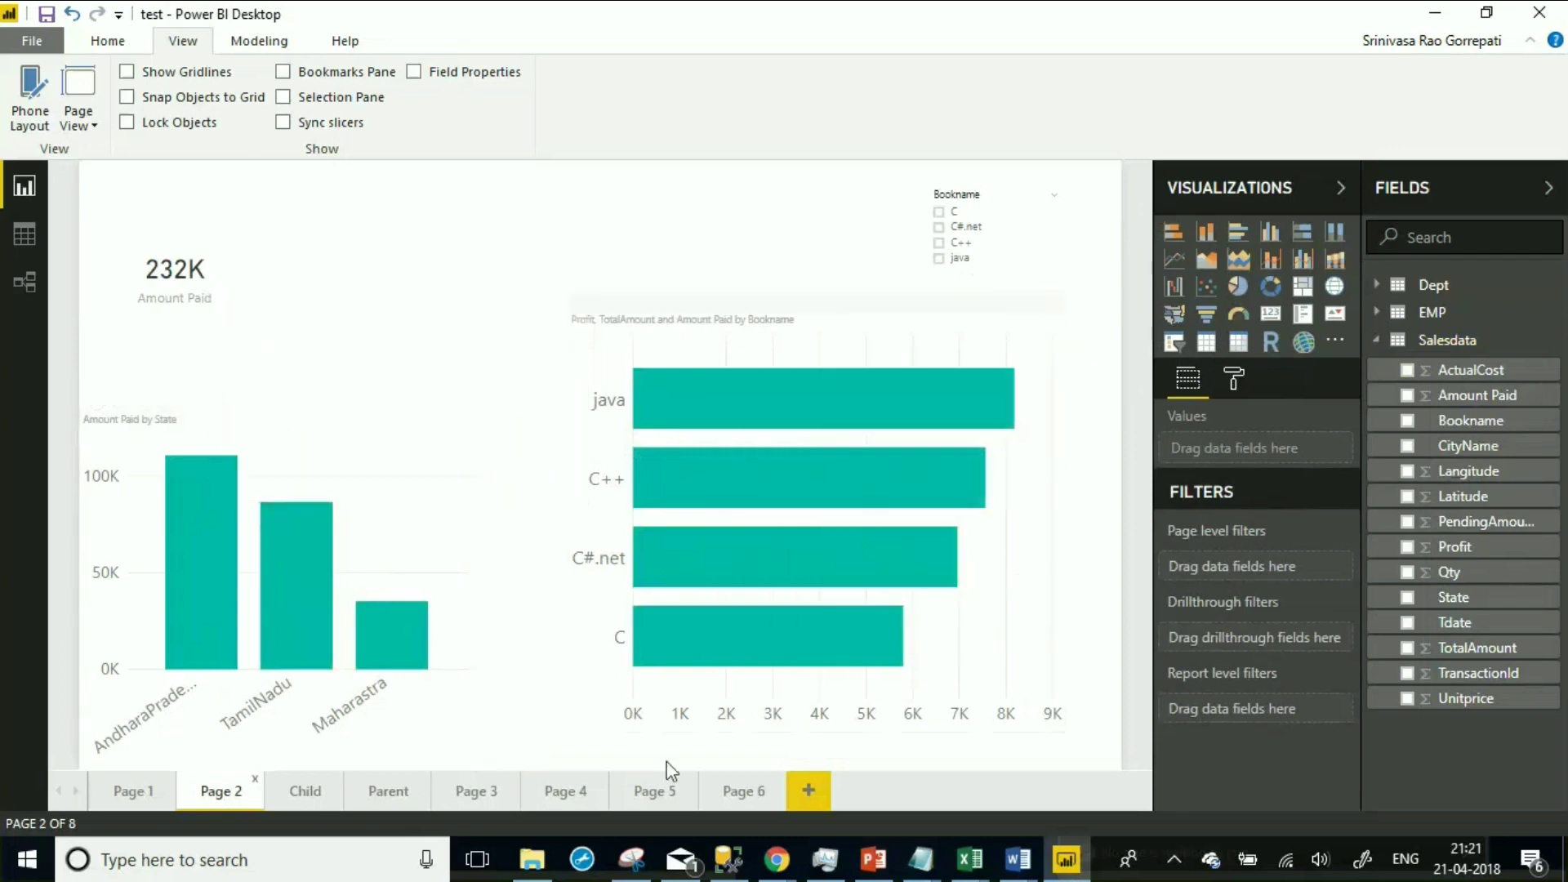
left_click(653, 792)
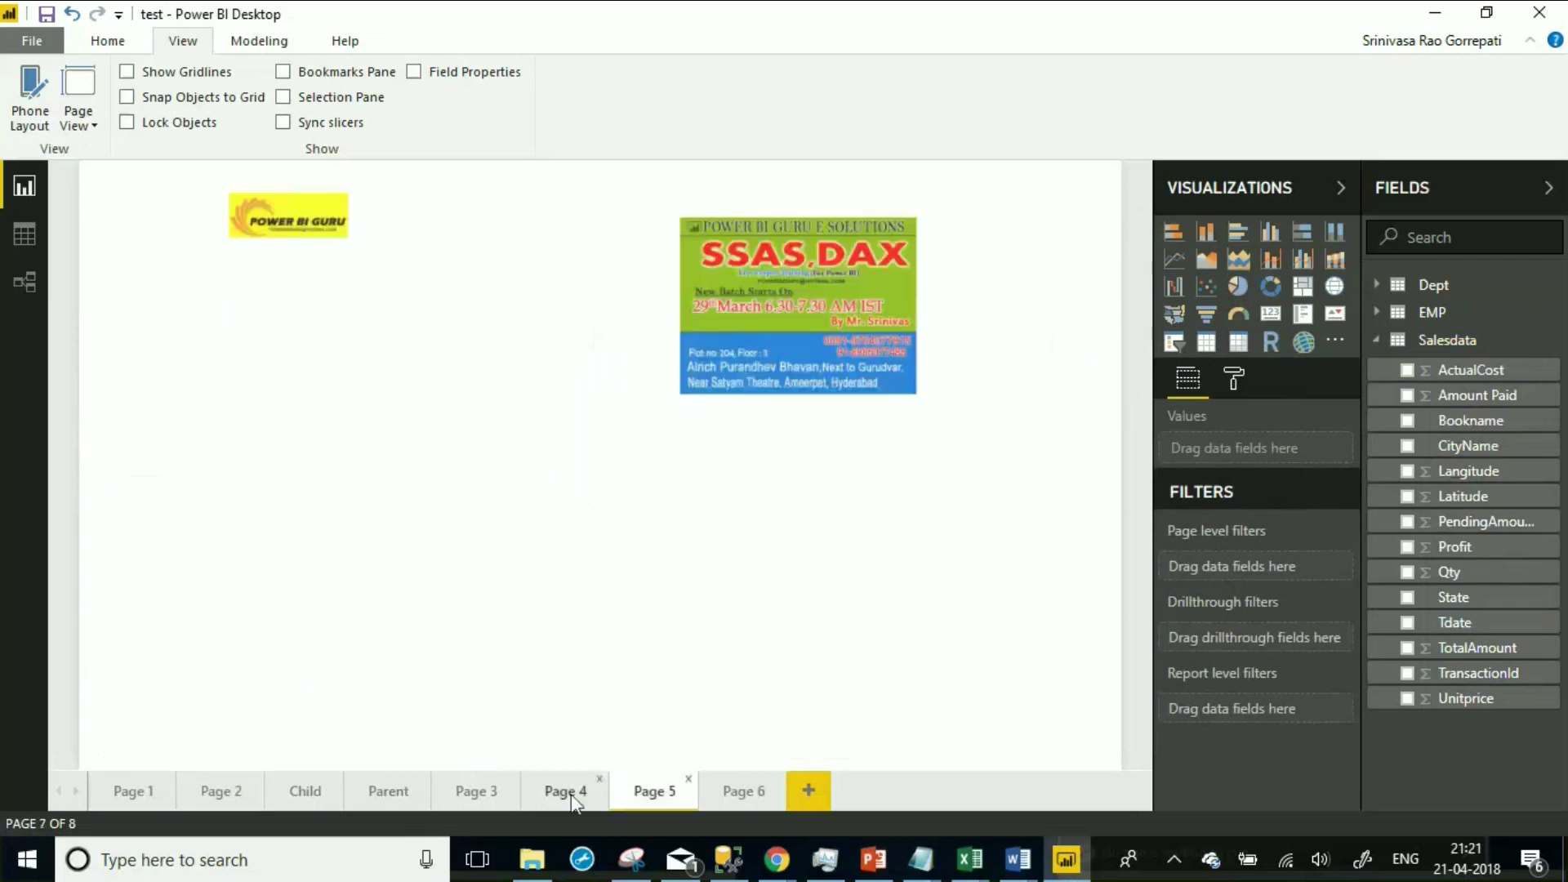
left_click(571, 793)
left_click(482, 790)
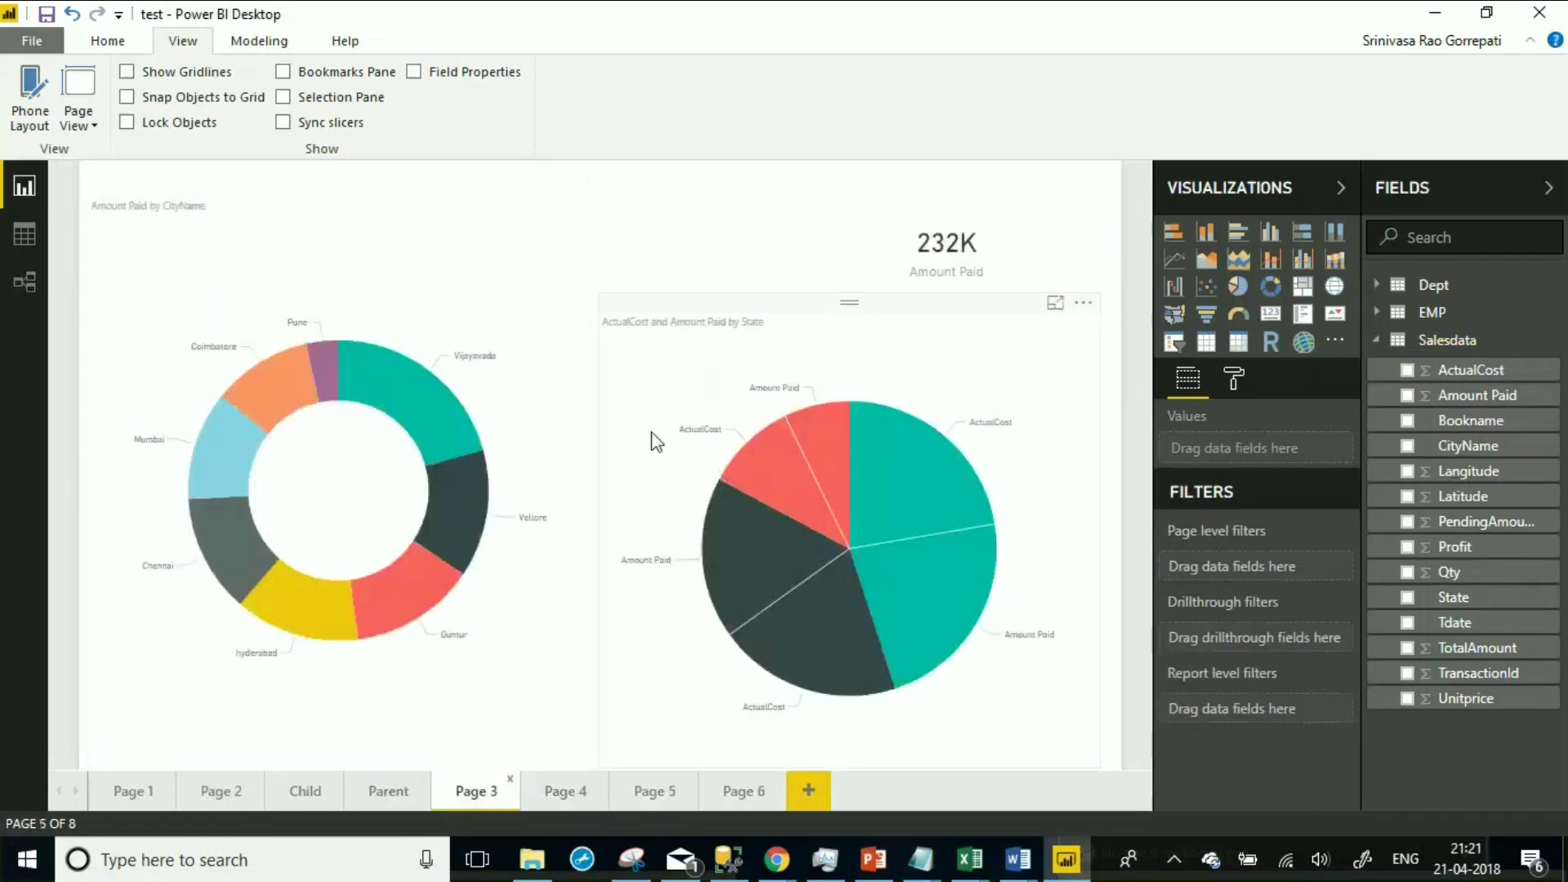
left_click(820, 326)
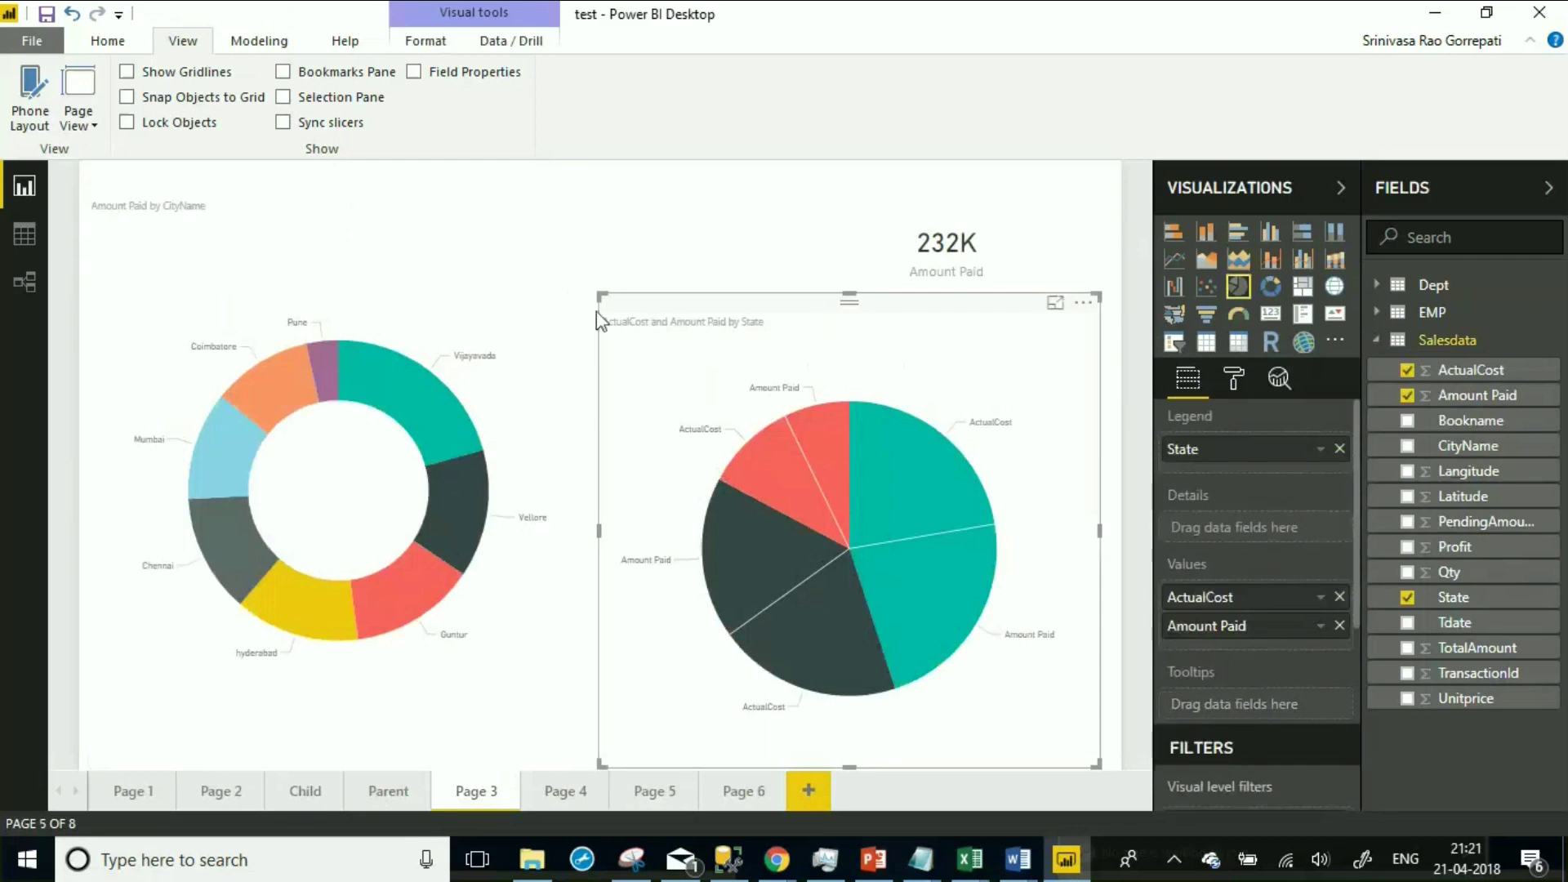
left_click(425, 277)
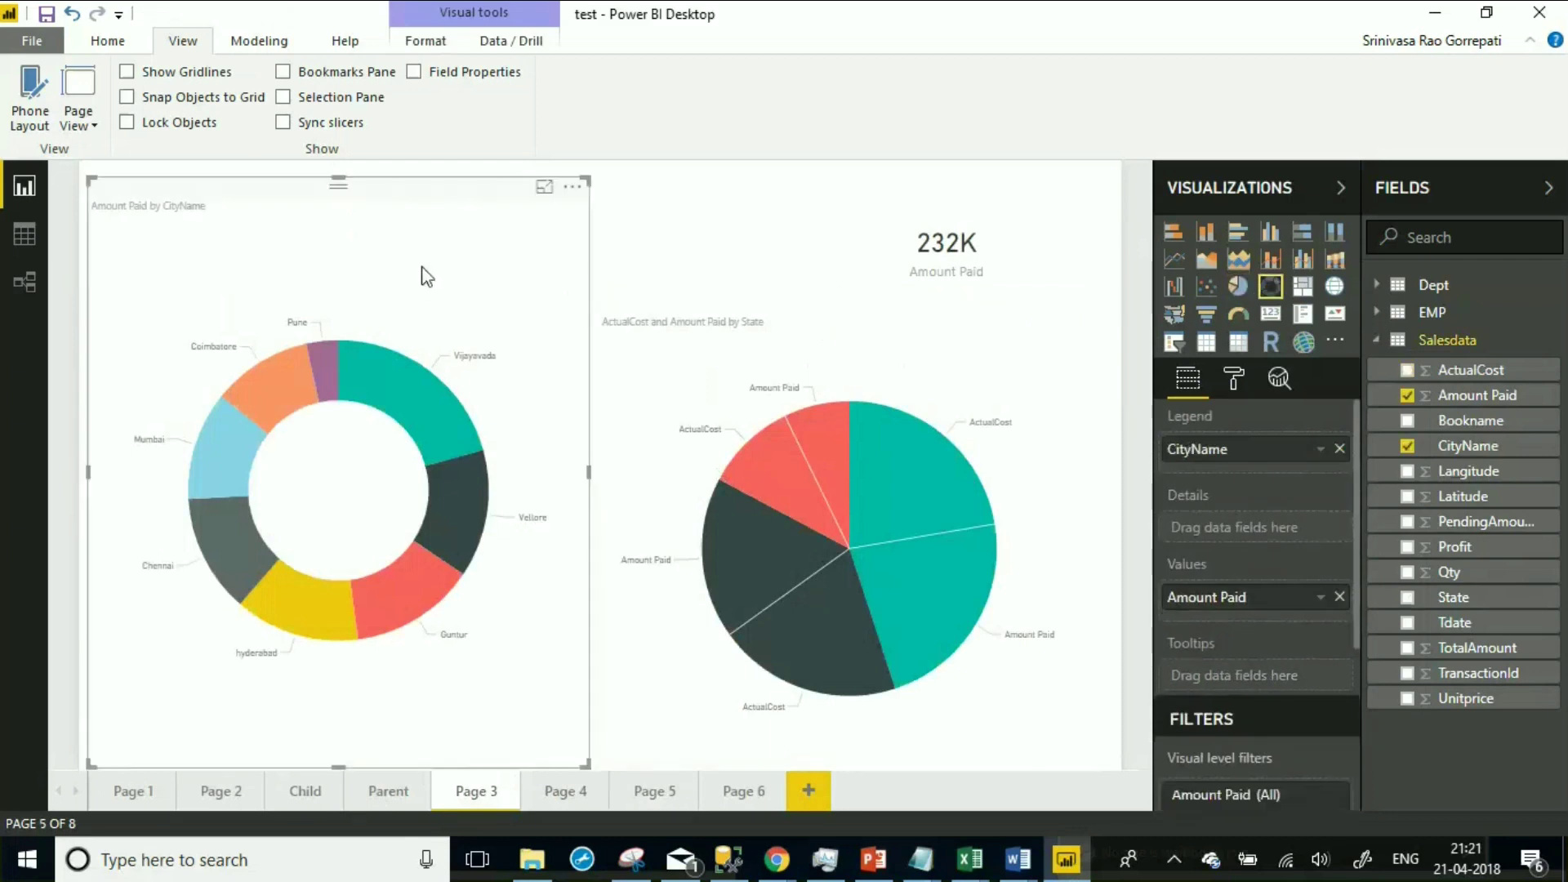
left_click(756, 231)
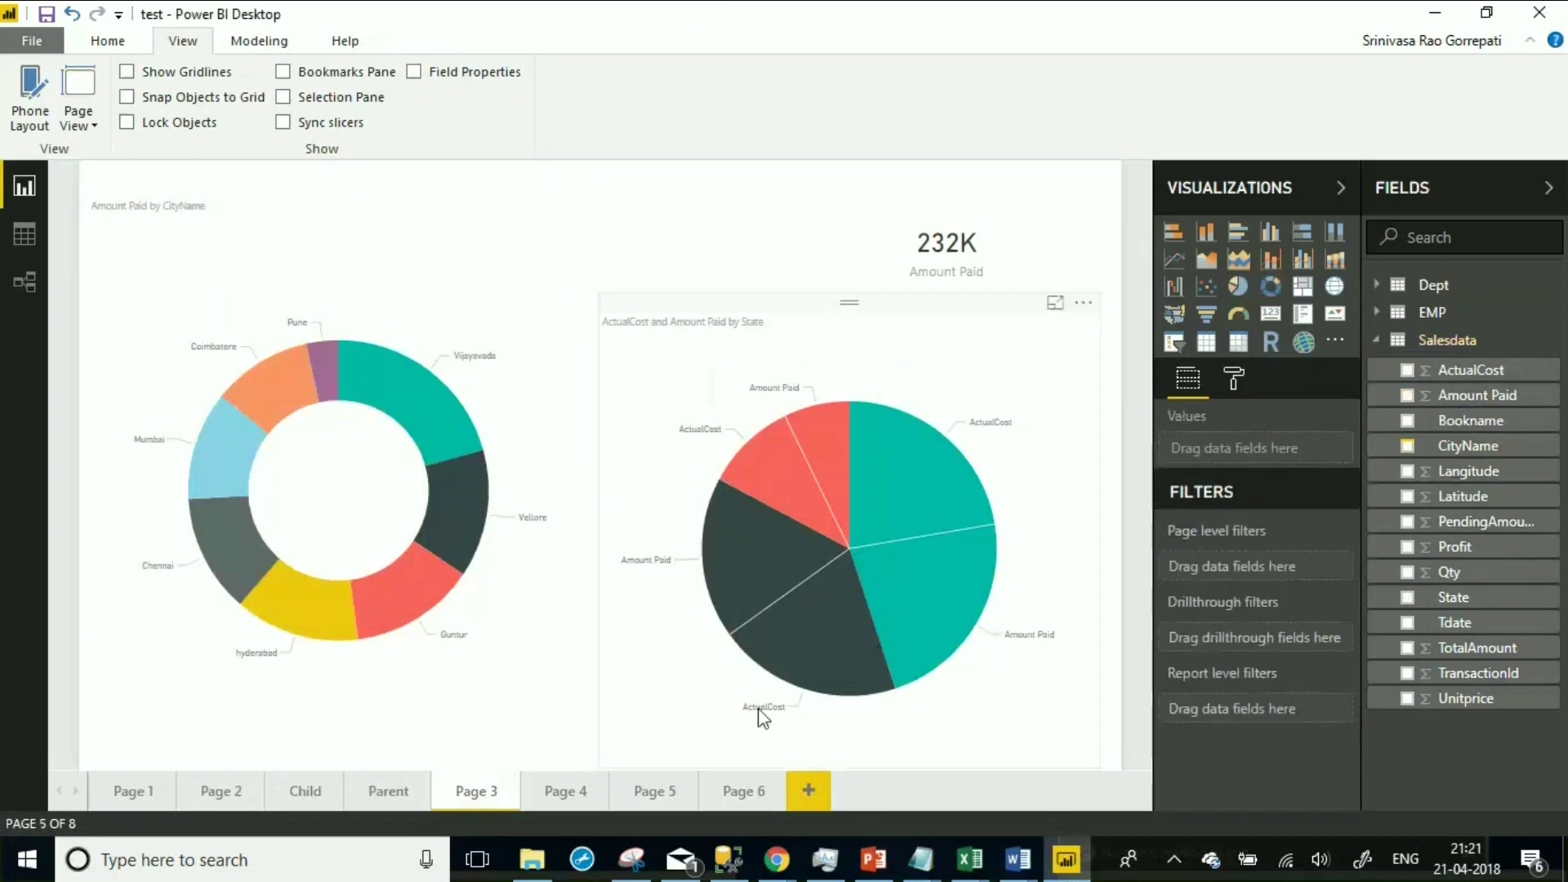
Remove Amount Paid from the tooltip fields of Page 6 and check the tooltip on the Parent page's column chart
left_click(736, 792)
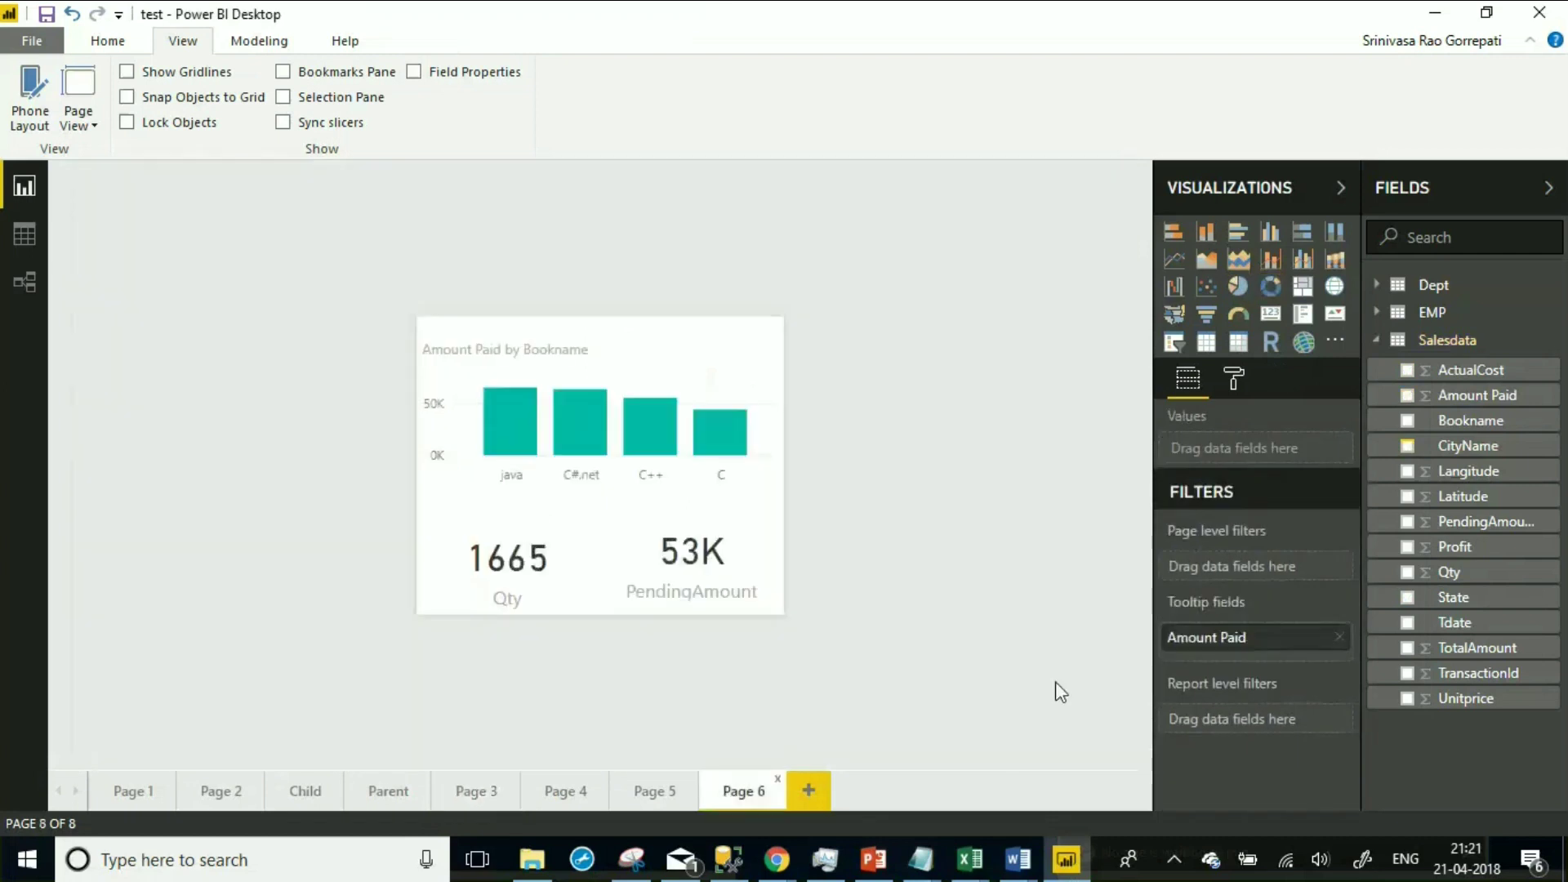
left_click(1339, 637)
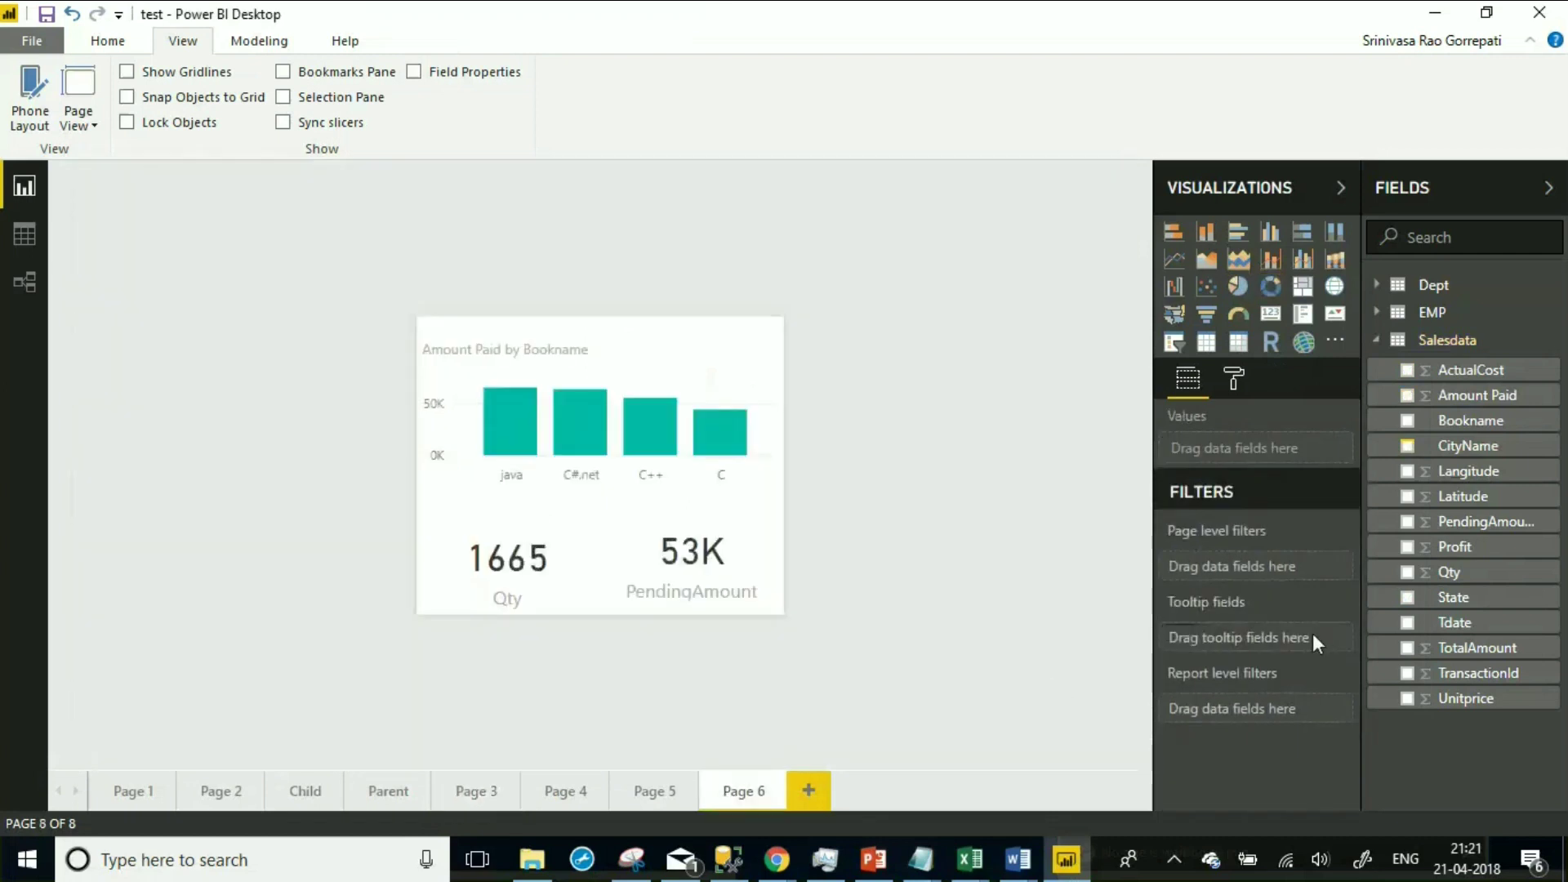
left_click(395, 791)
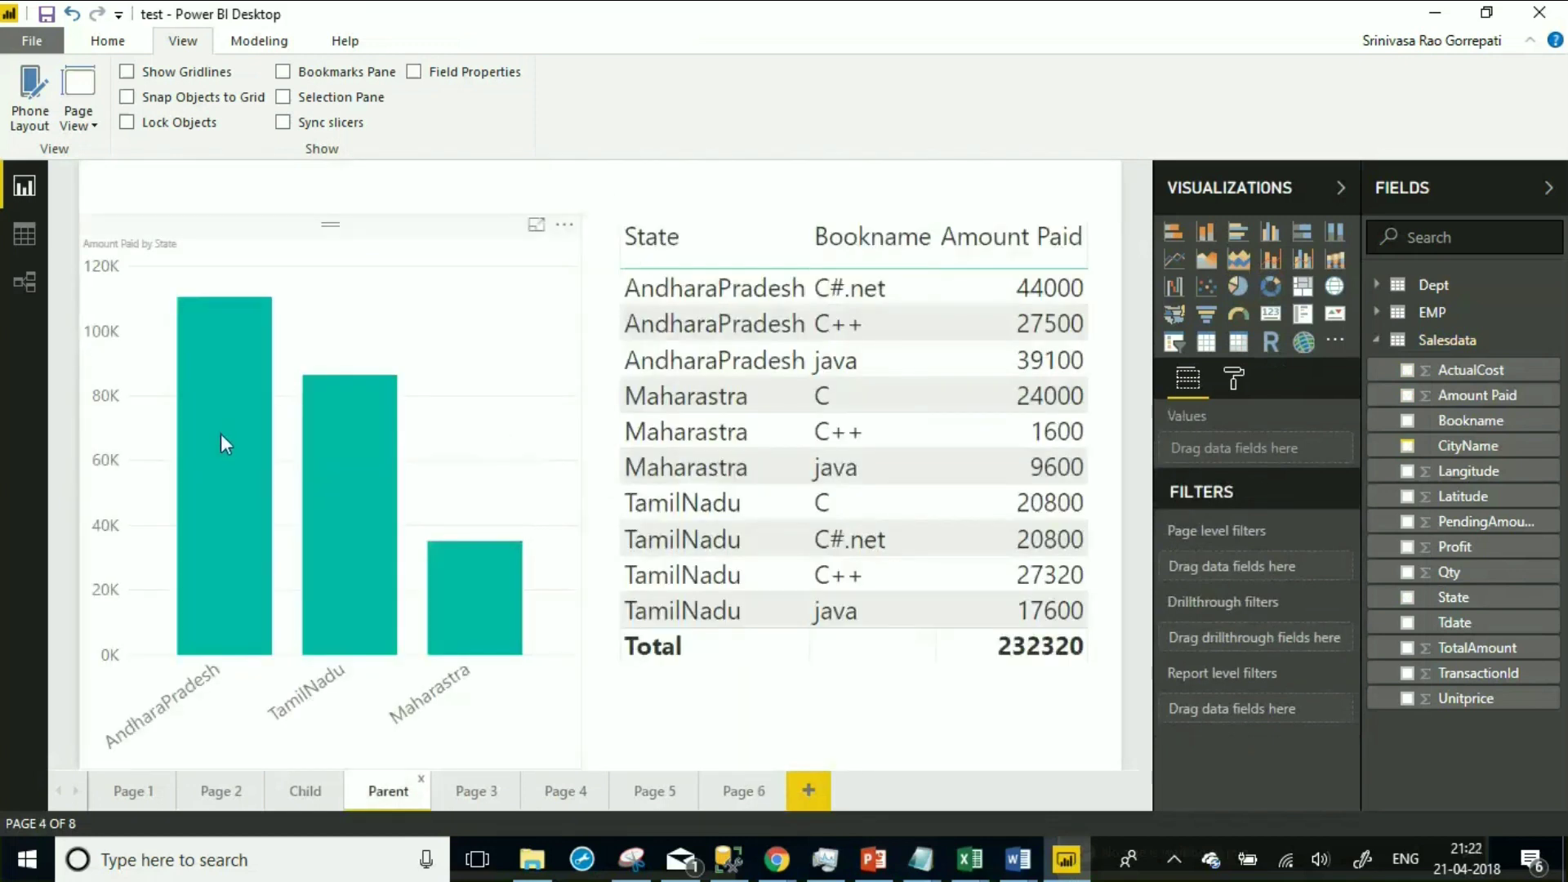
mouse_move(221, 436)
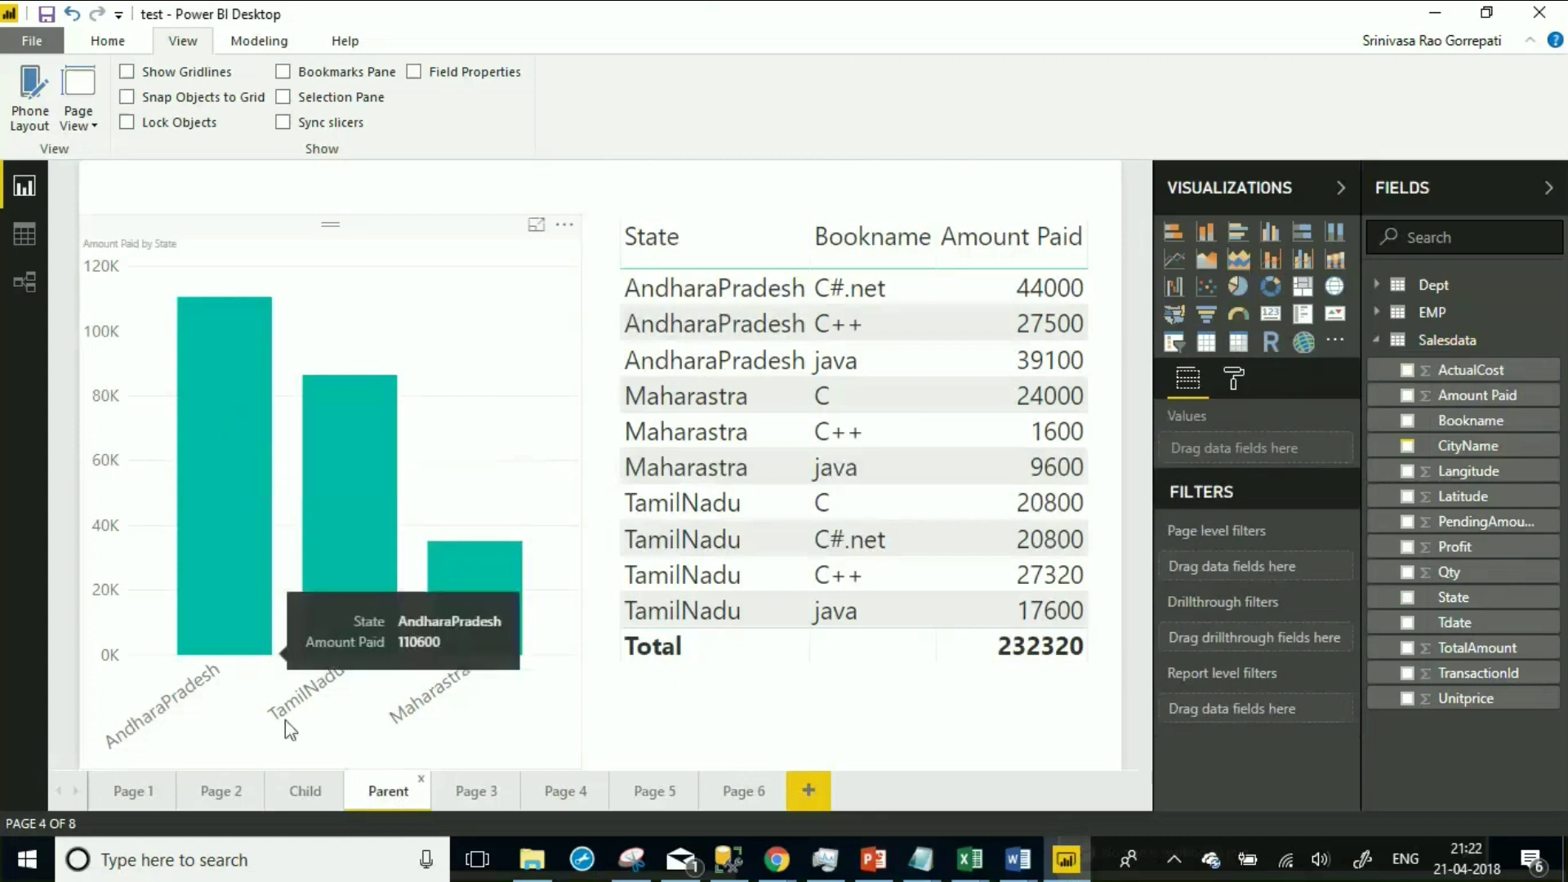
left_click(376, 245)
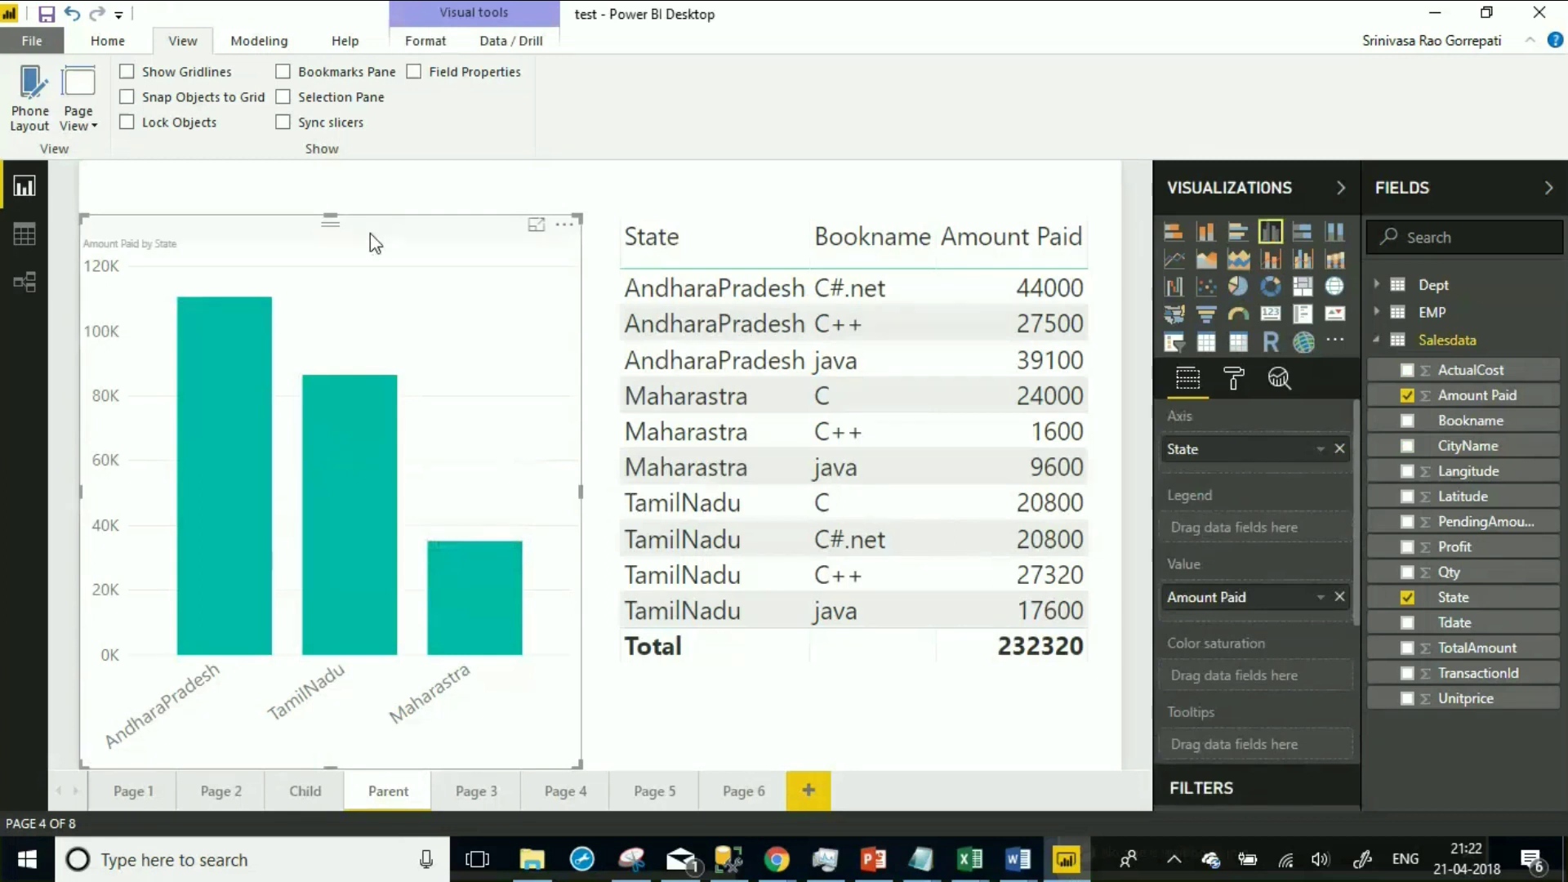
left_click(1235, 384)
scroll(1249, 523, "down", 1)
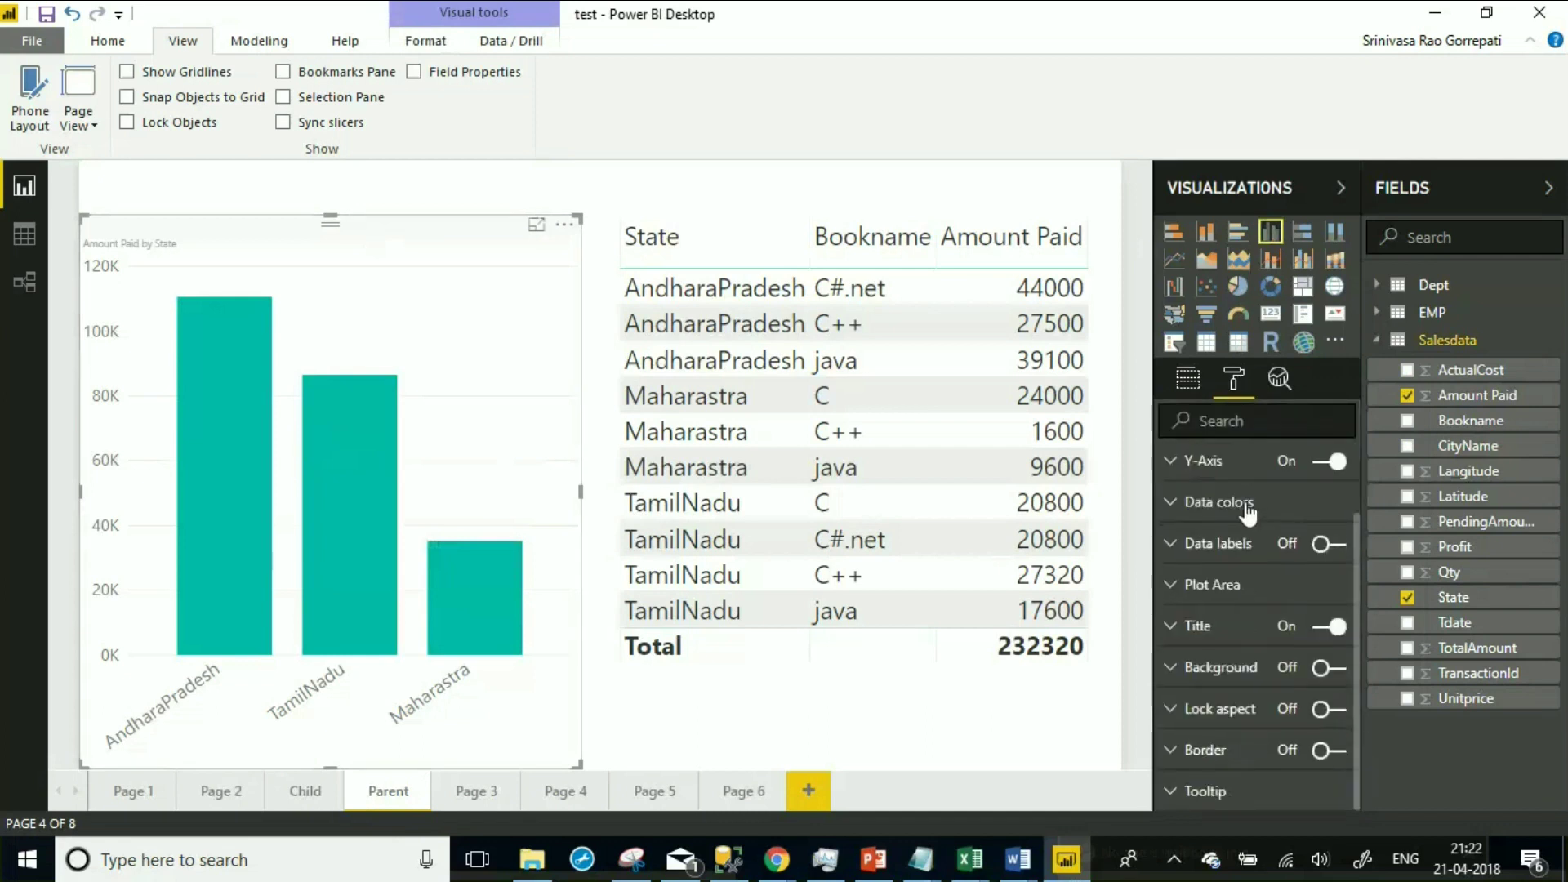
left_click(1180, 792)
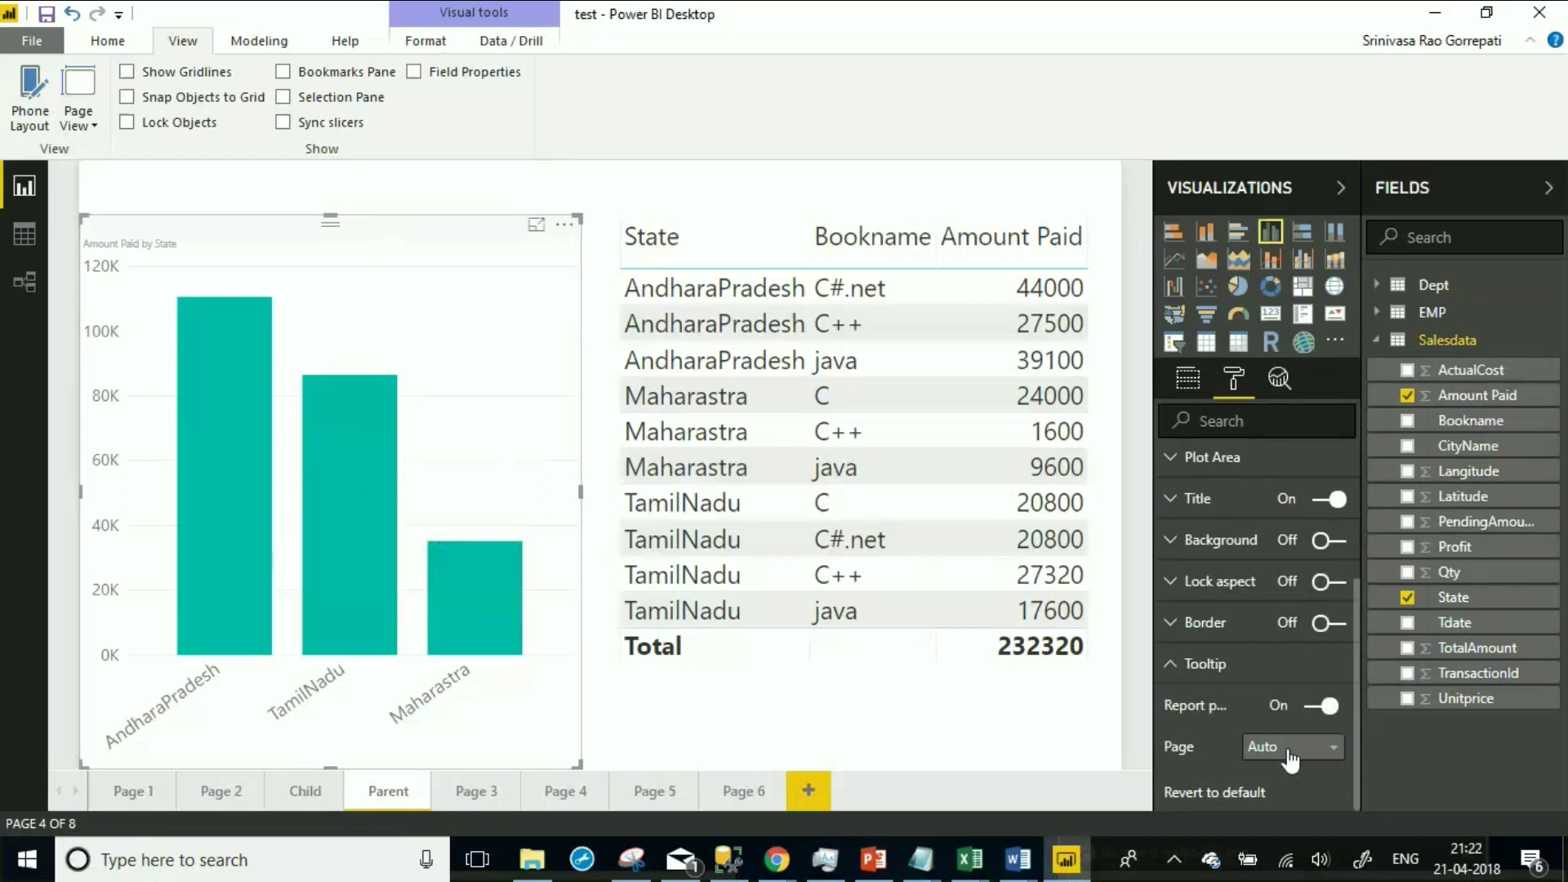
left_click(765, 792)
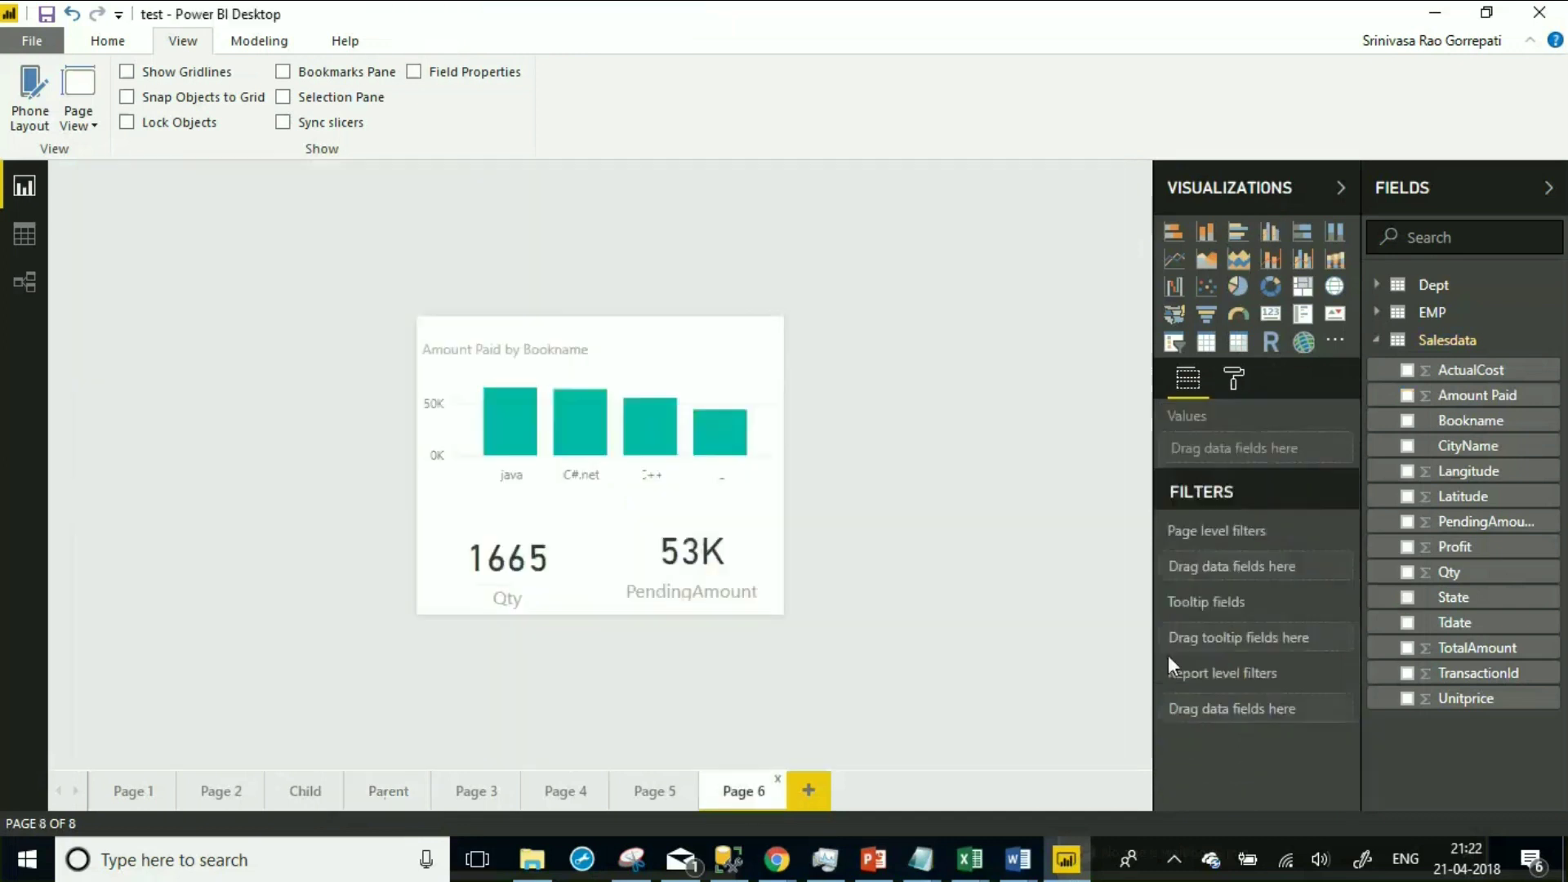
left_click(525, 792)
left_click(470, 790)
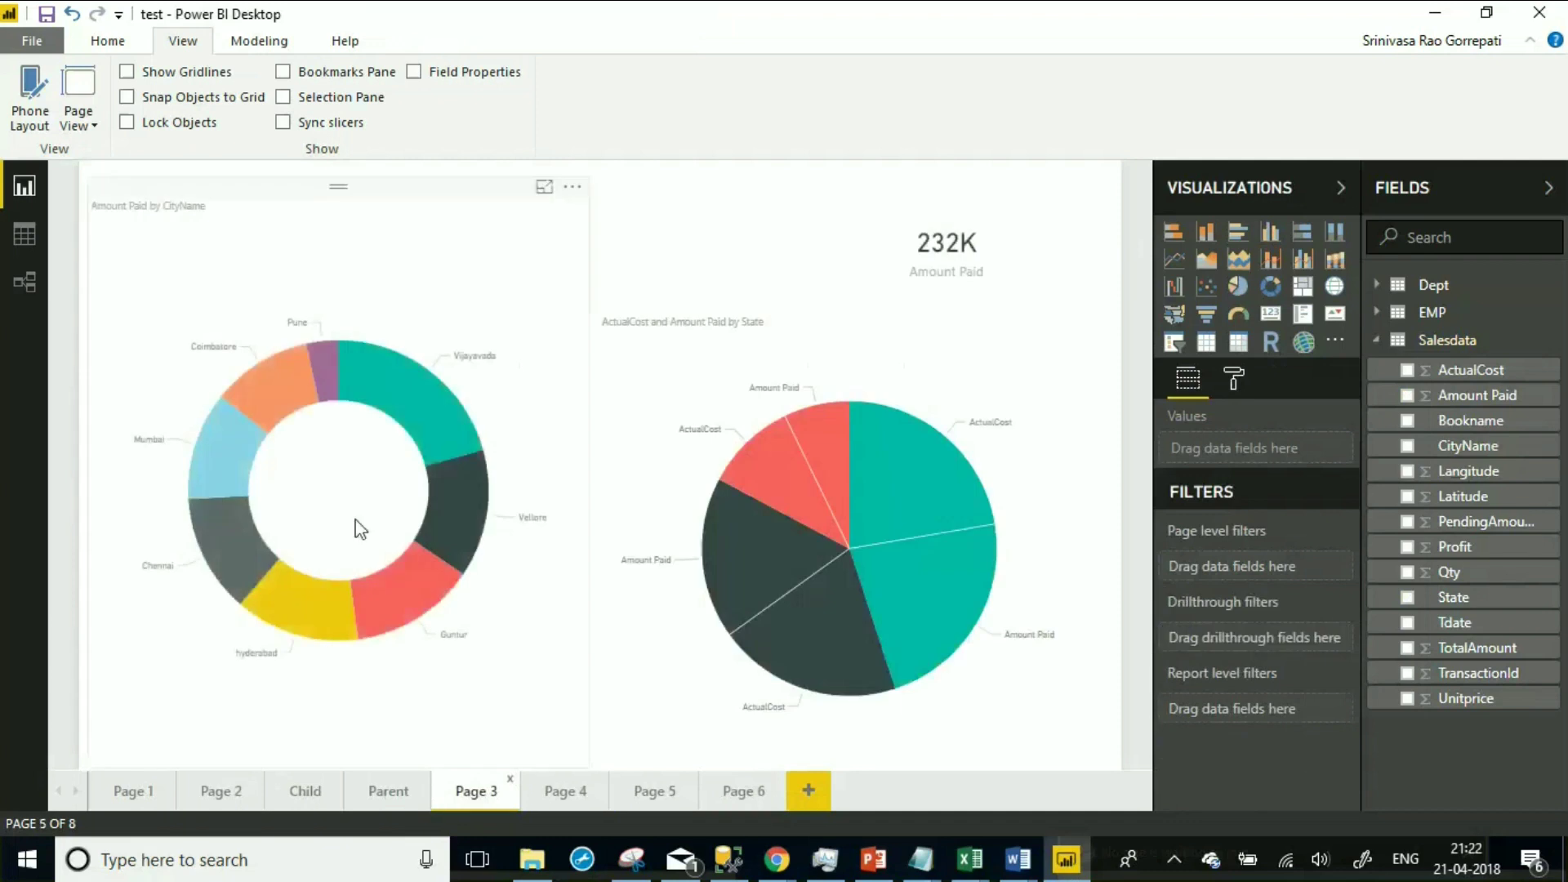
Set Page 6 as the tooltip page of the Amount Paid by State column chart on the Parent page
left_click(389, 789)
left_click(392, 332)
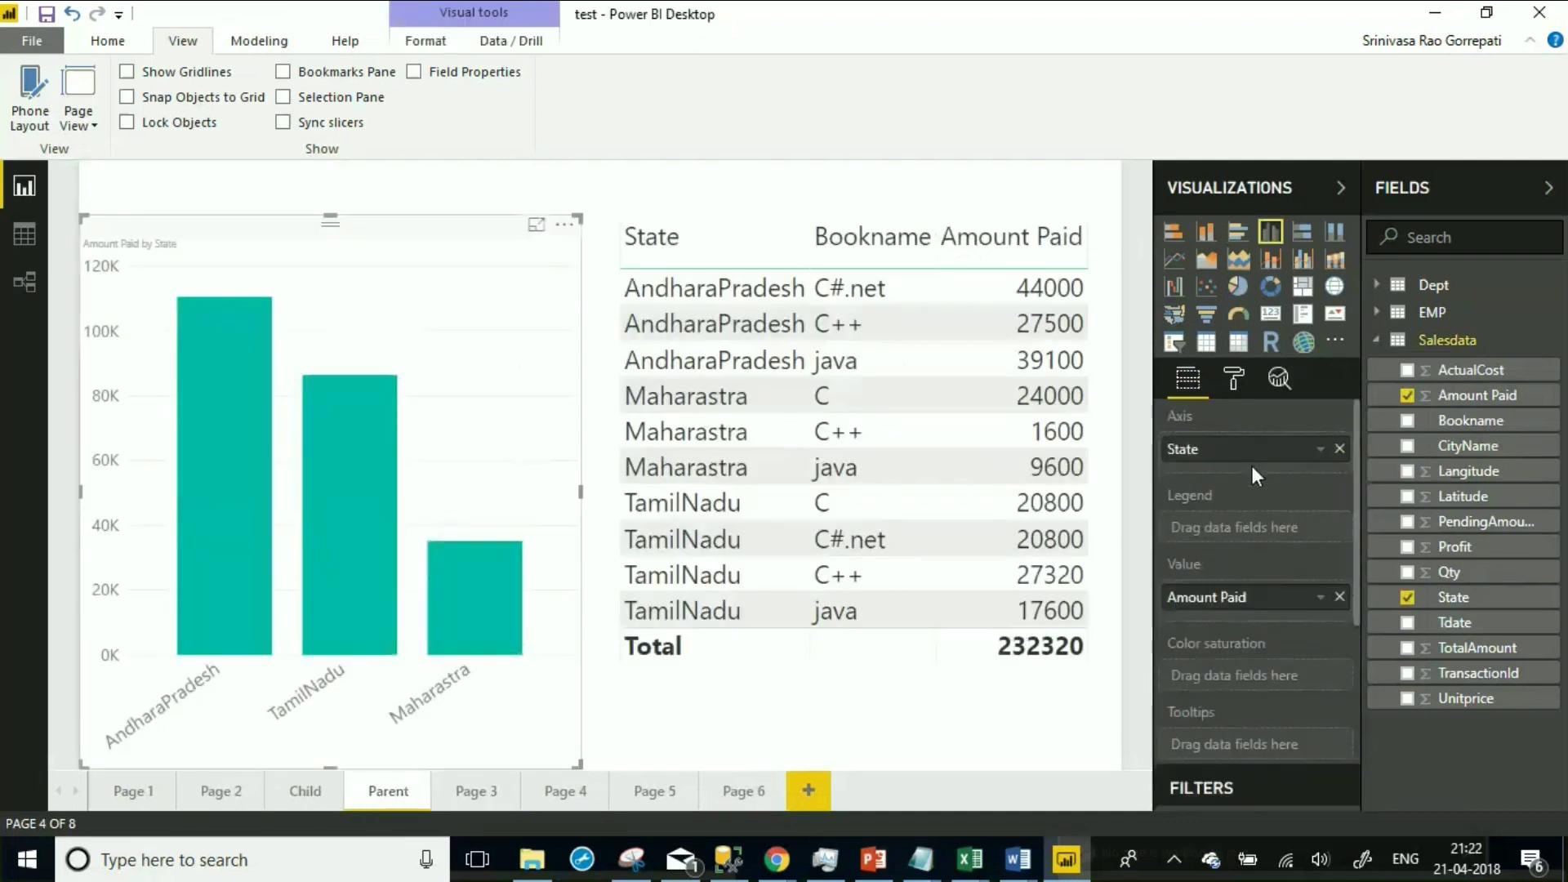
scroll(1251, 466, "down", 1)
scroll(1277, 606, "down", 3)
left_click(1233, 378)
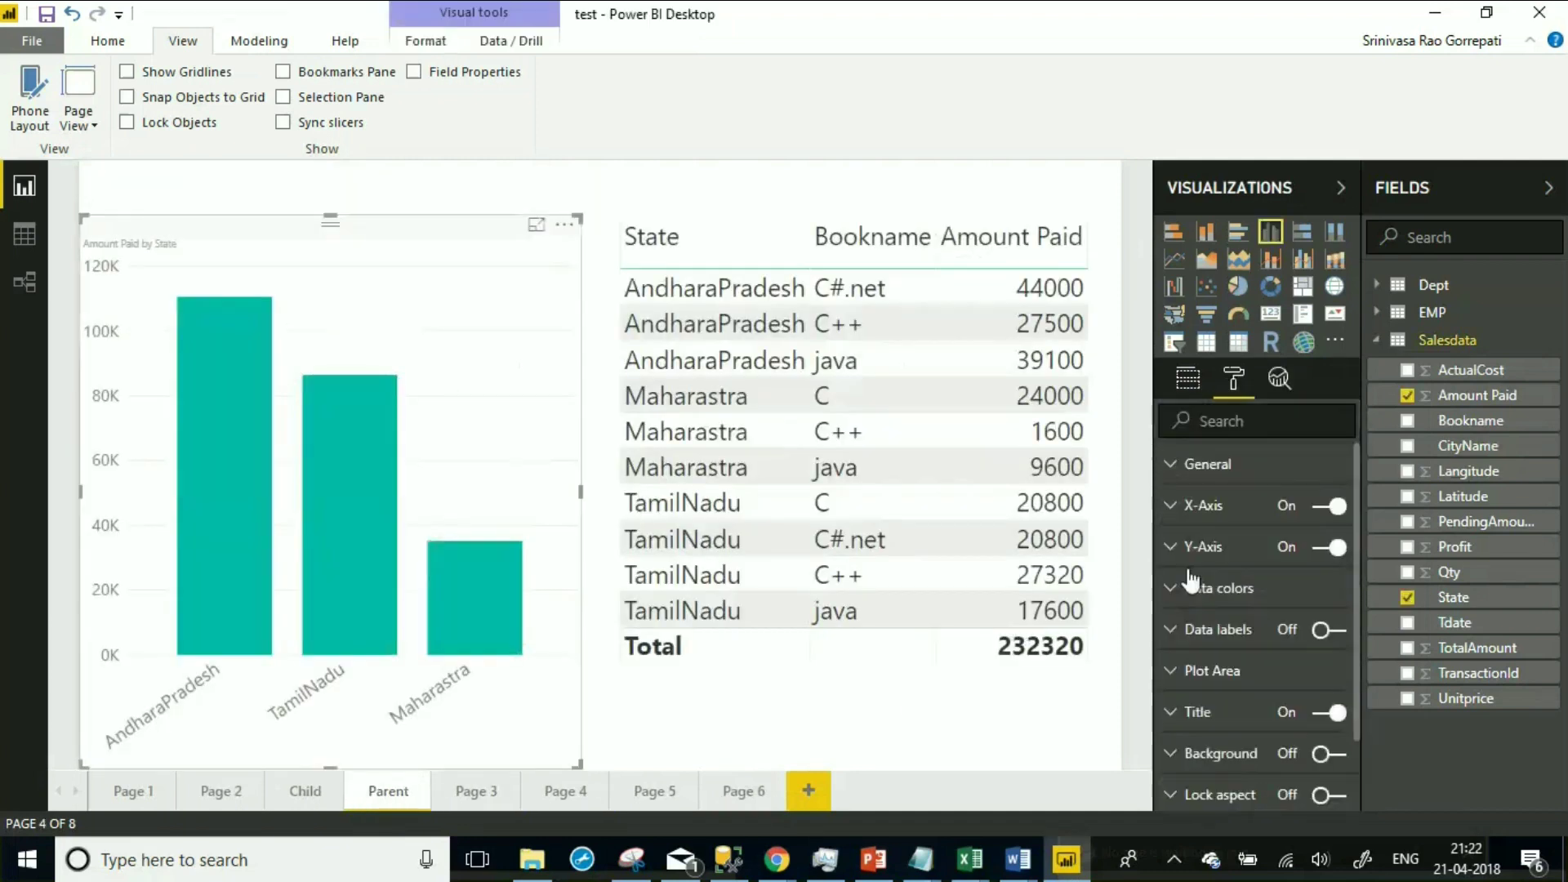
scroll(1274, 572, "down", 3)
left_click(1276, 702)
scroll(1276, 702, "down", 1)
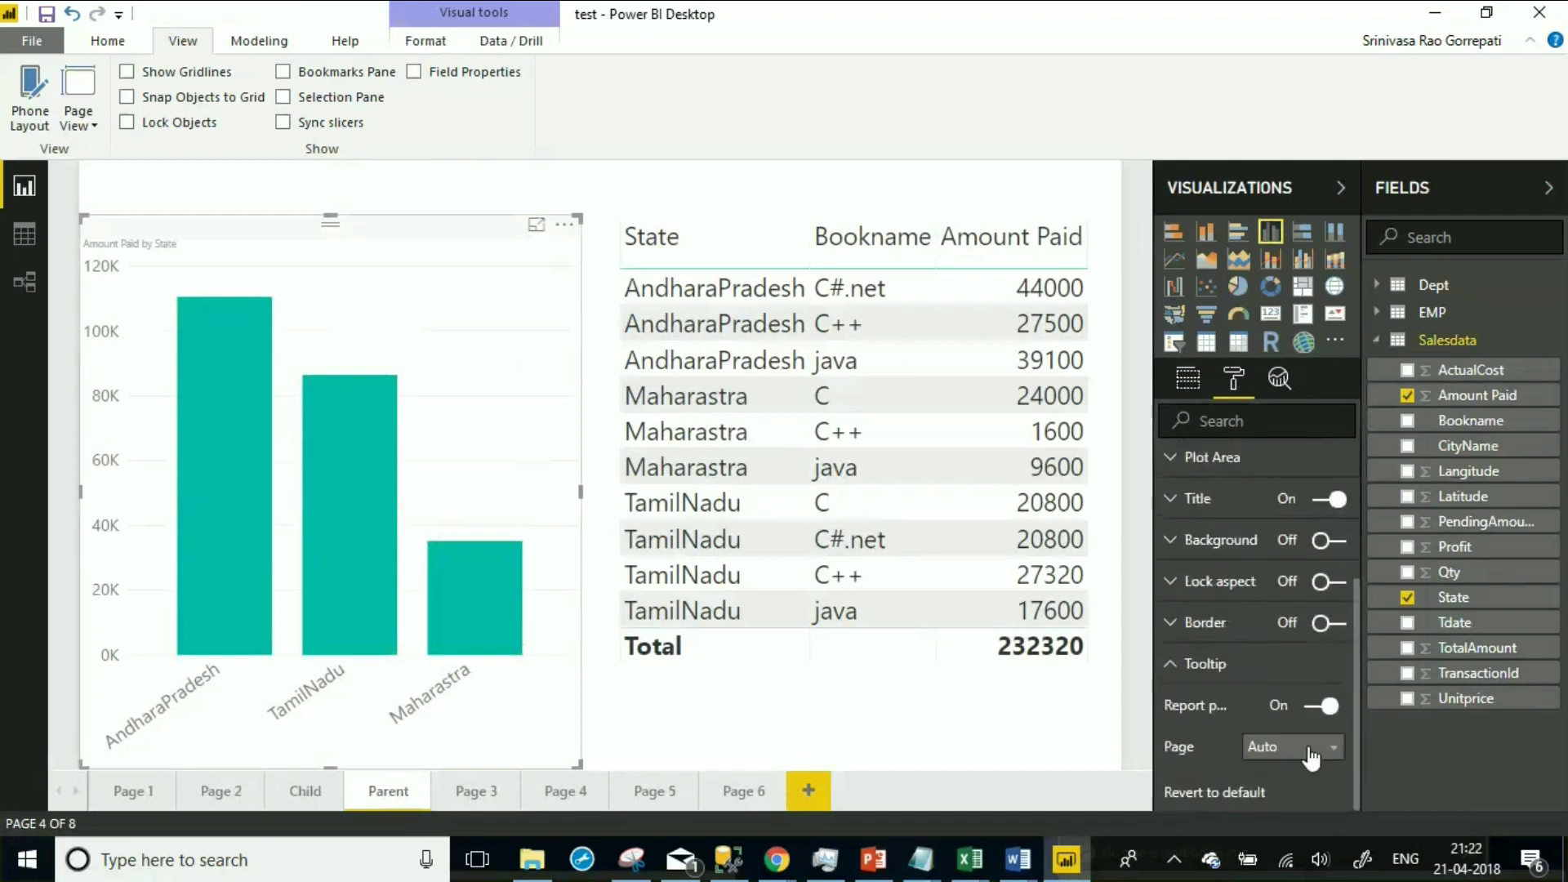
left_click(1310, 745)
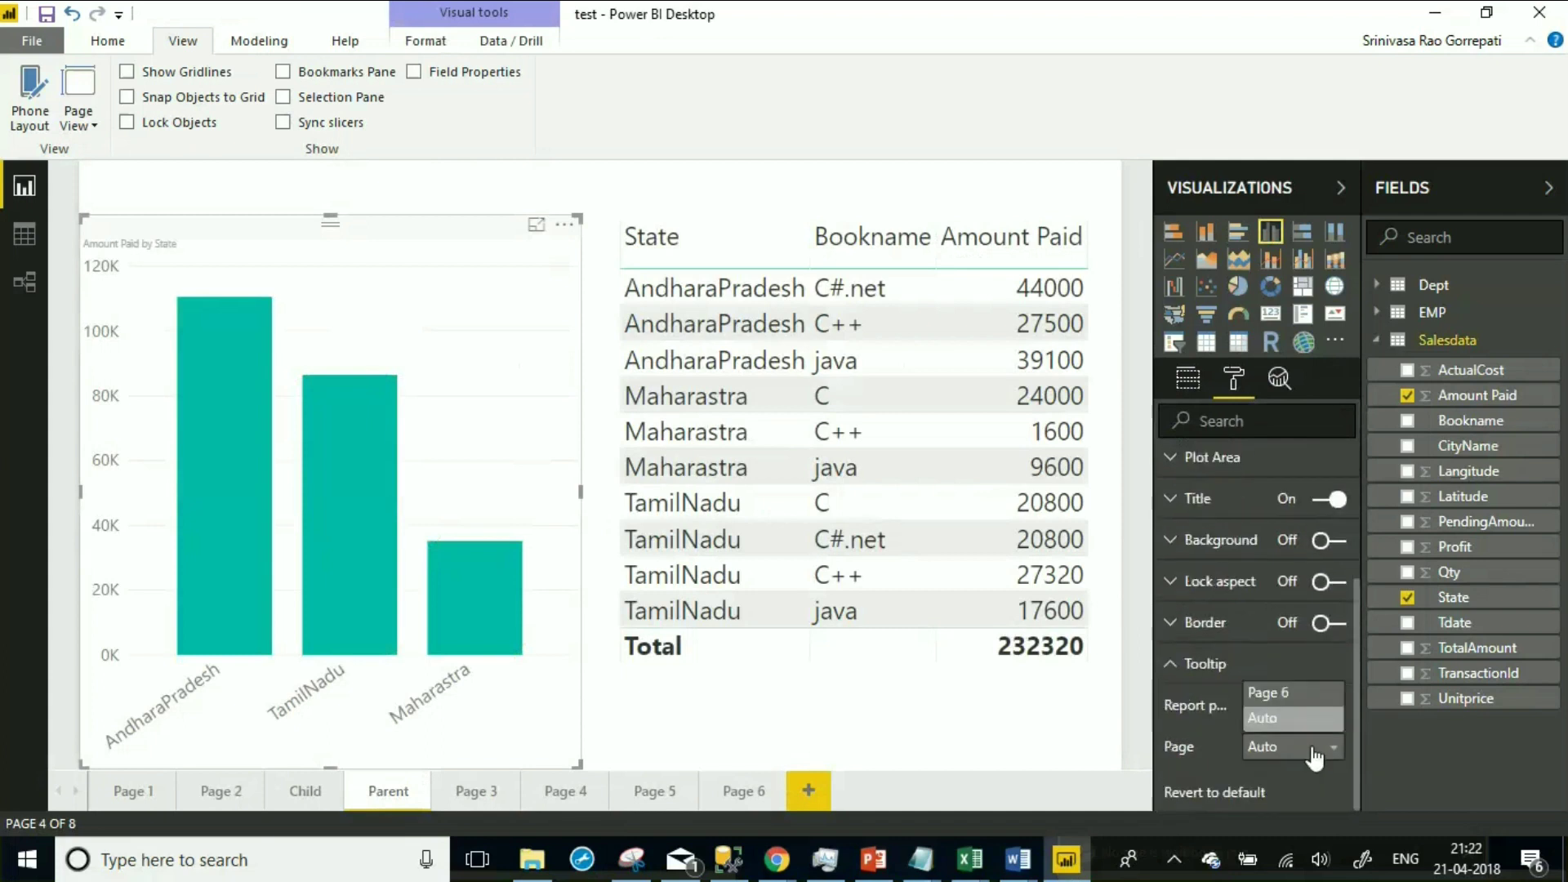
left_click(1305, 691)
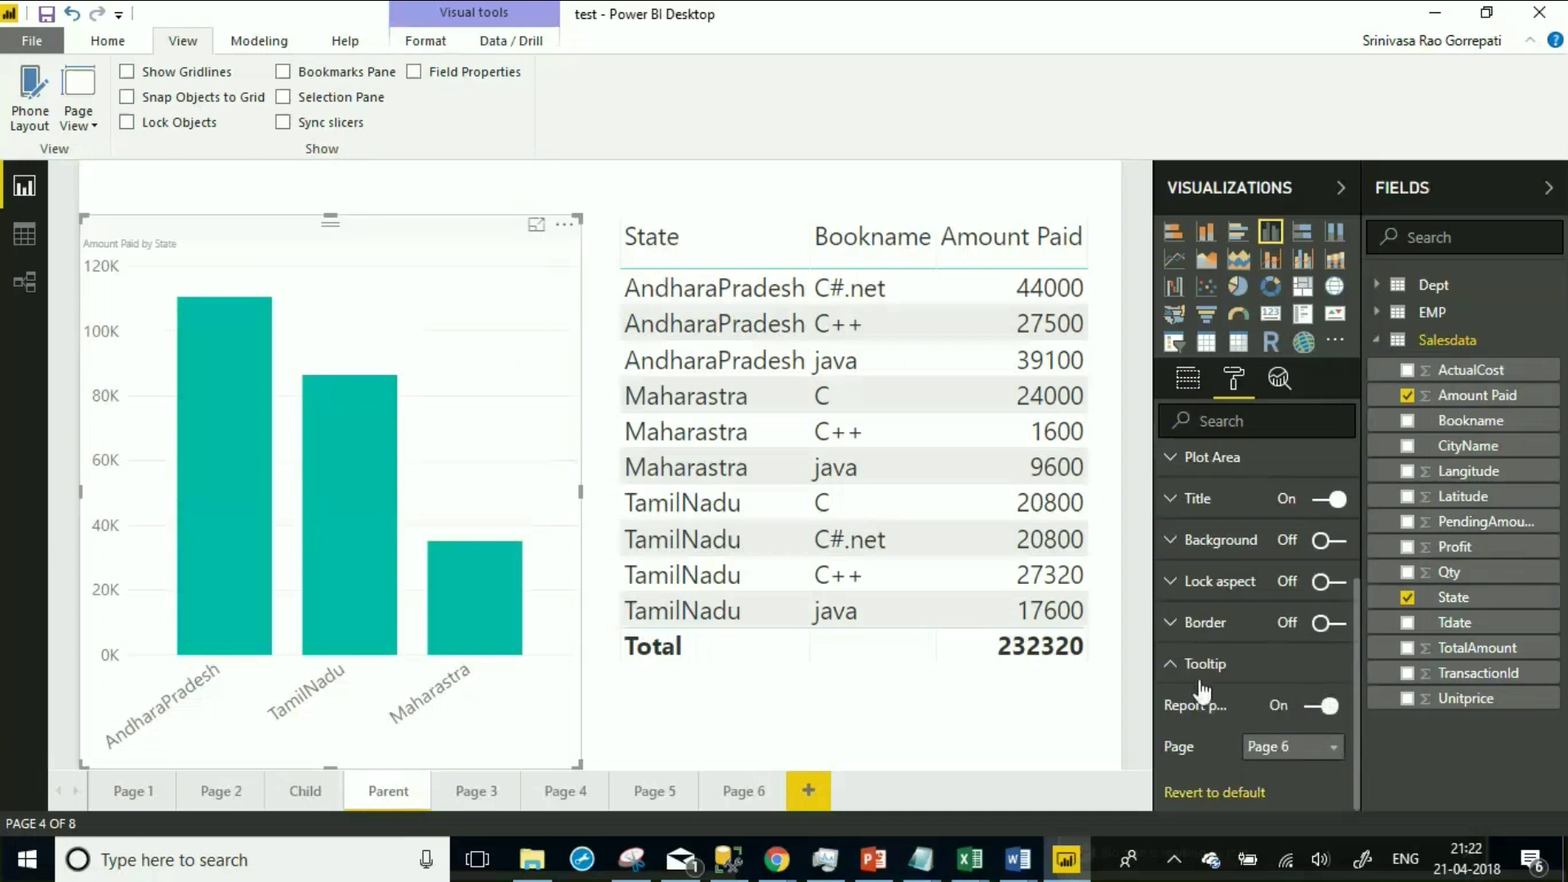
left_click(1199, 680)
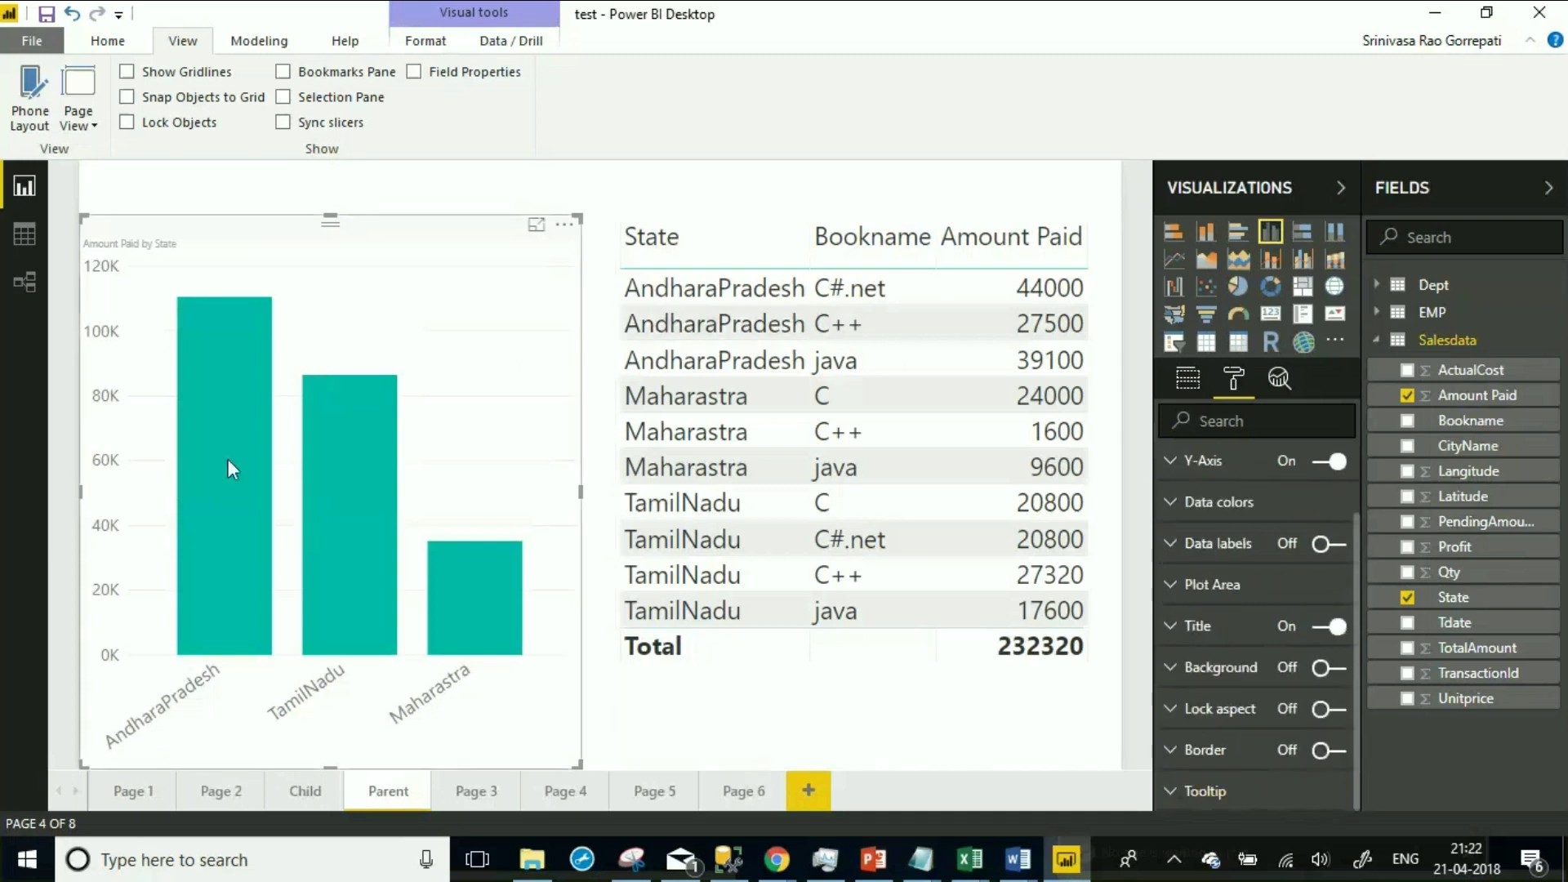
Examine the report page tooltip on the state columns of the Amount Paid by State chart
mouse_move(356, 418)
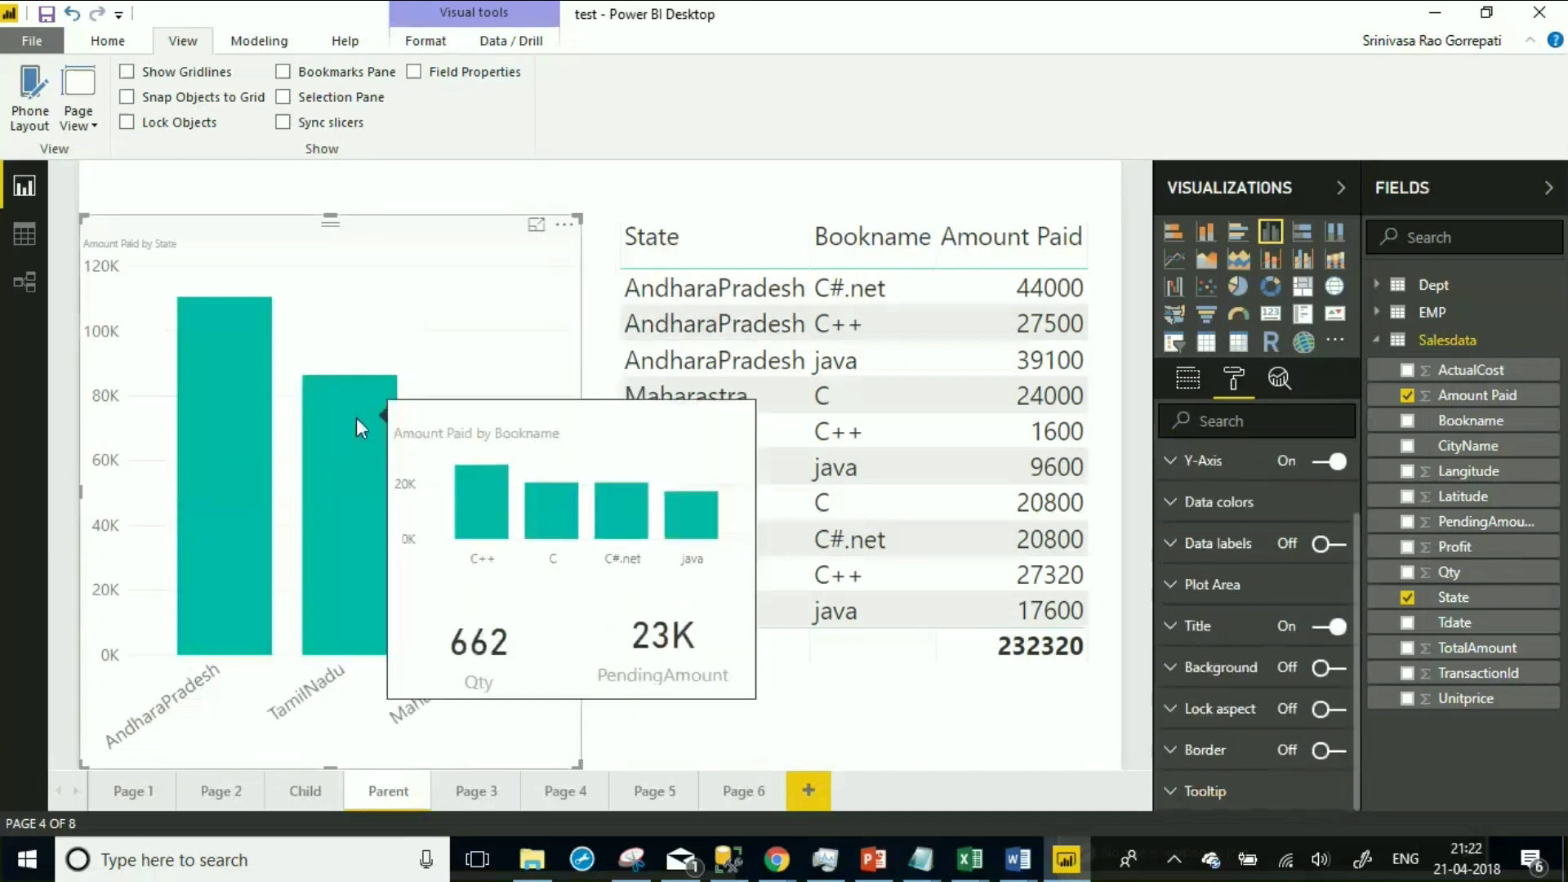
mouse_move(477, 581)
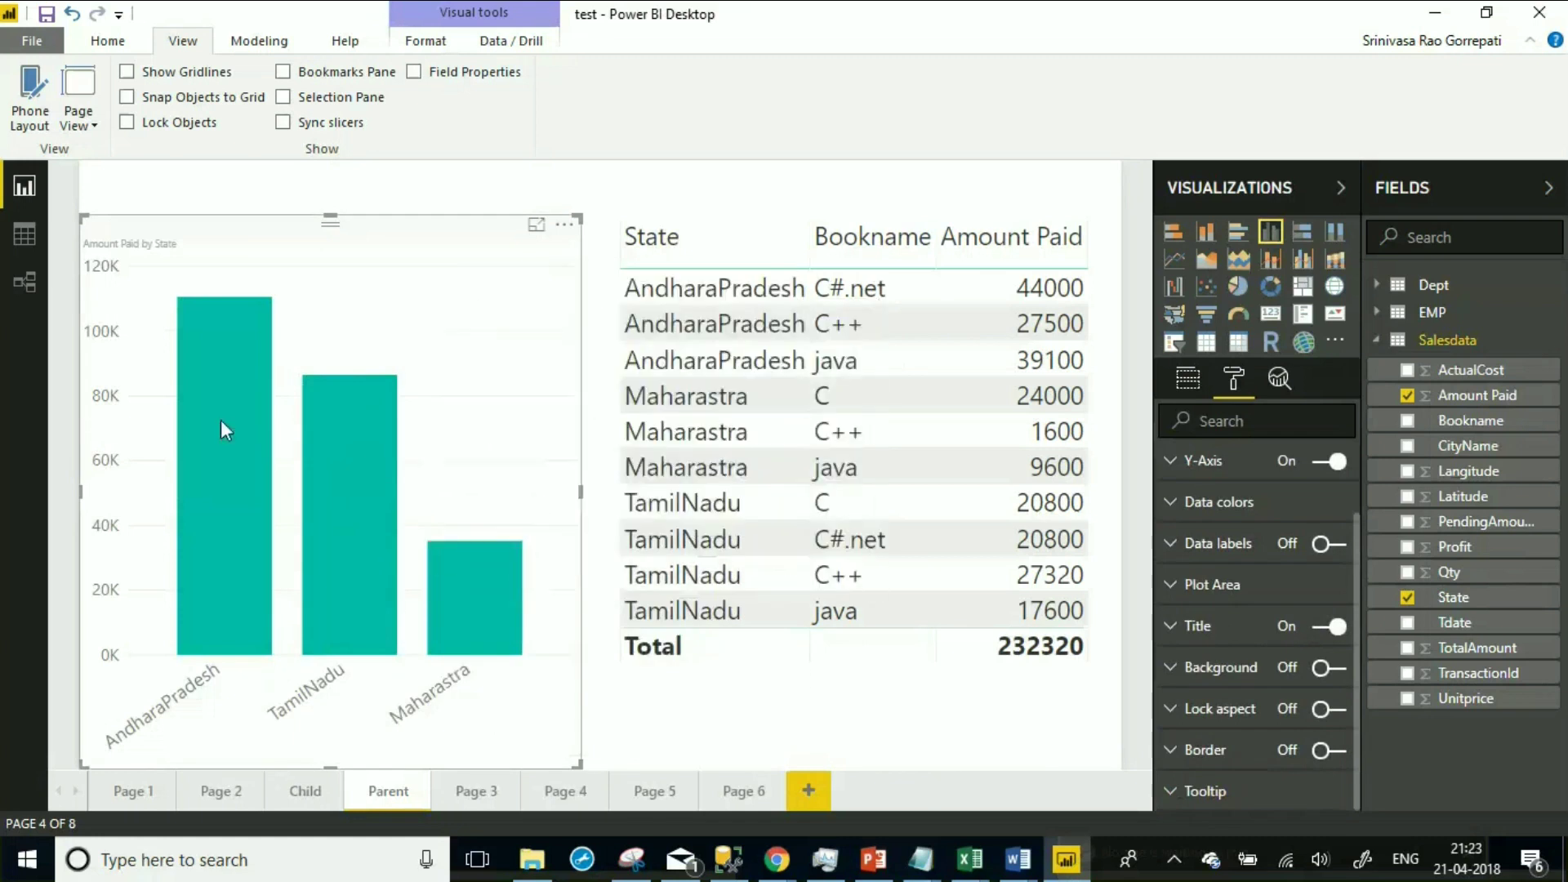
mouse_move(229, 357)
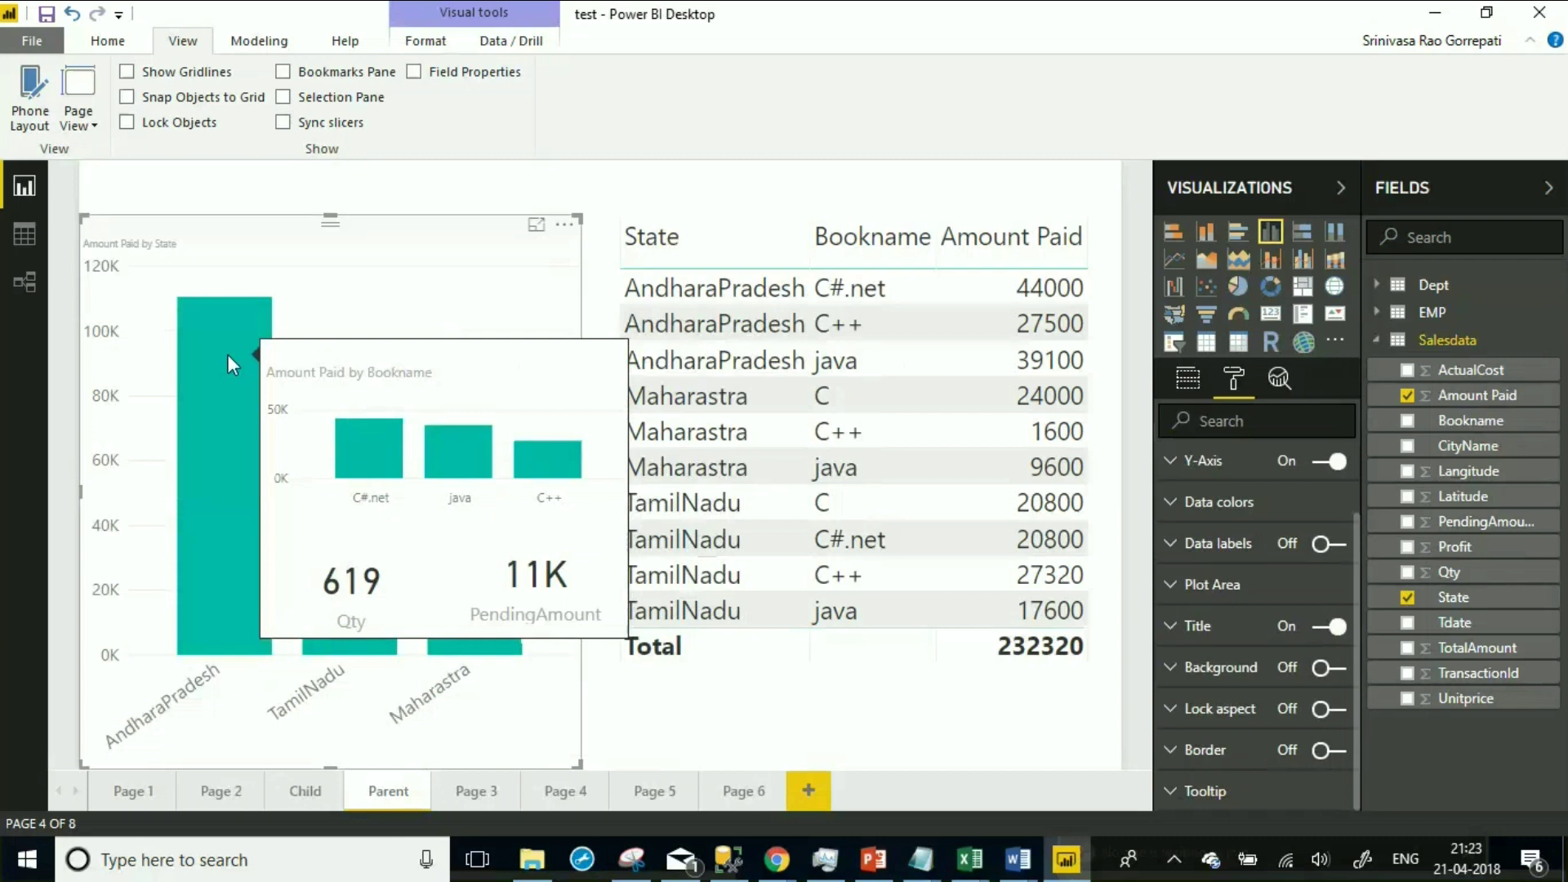
Add Amount Paid to the tooltip fields of Page 6 and check the tooltip on the Child page's bar chart
left_click(732, 791)
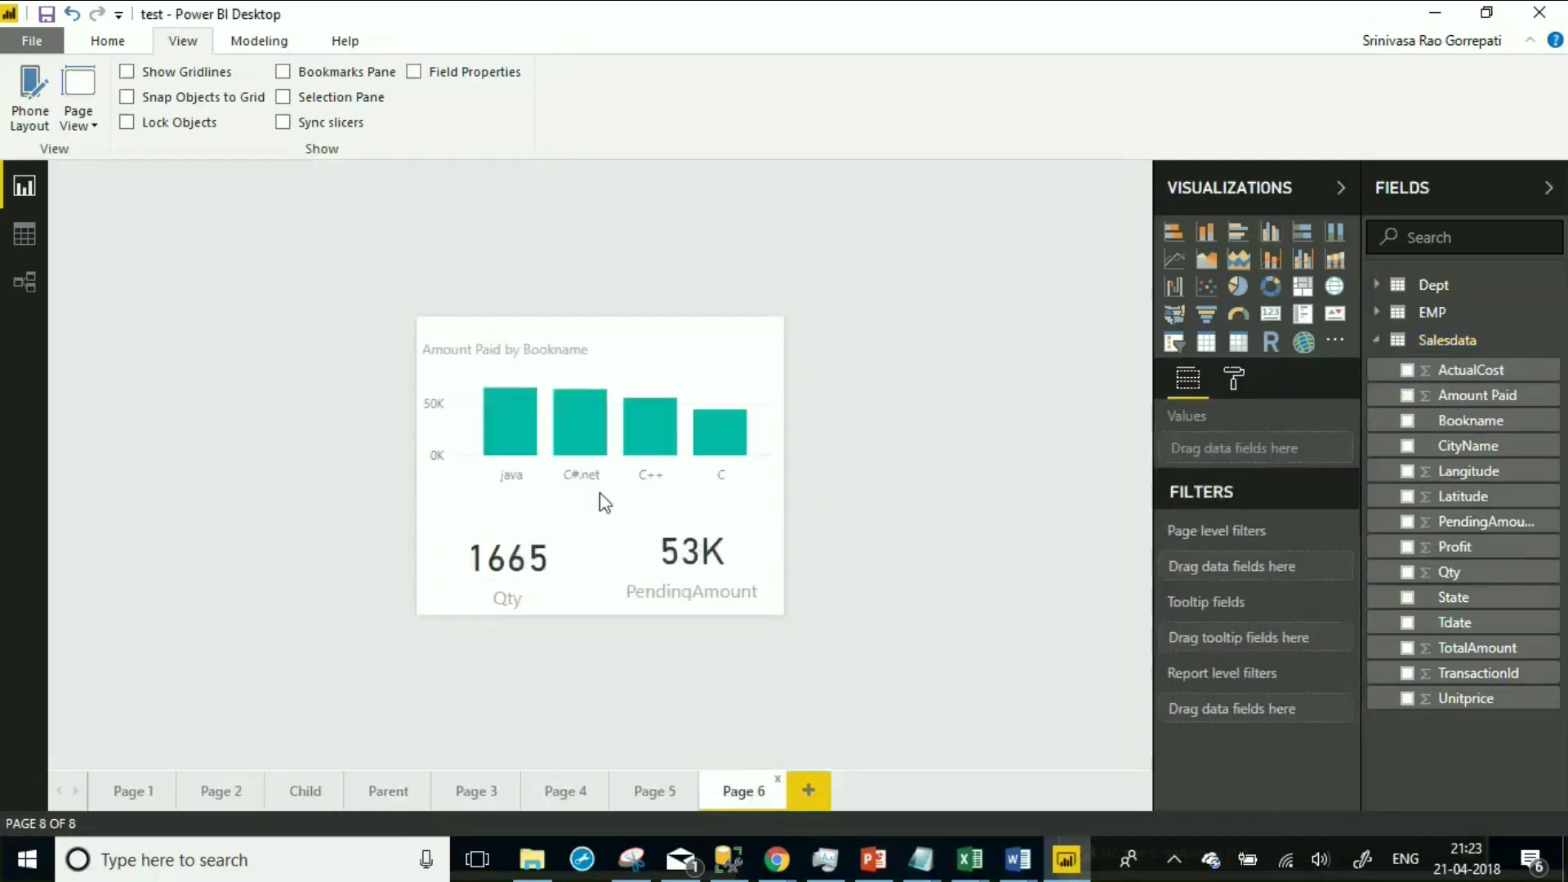
mouse_move(585, 435)
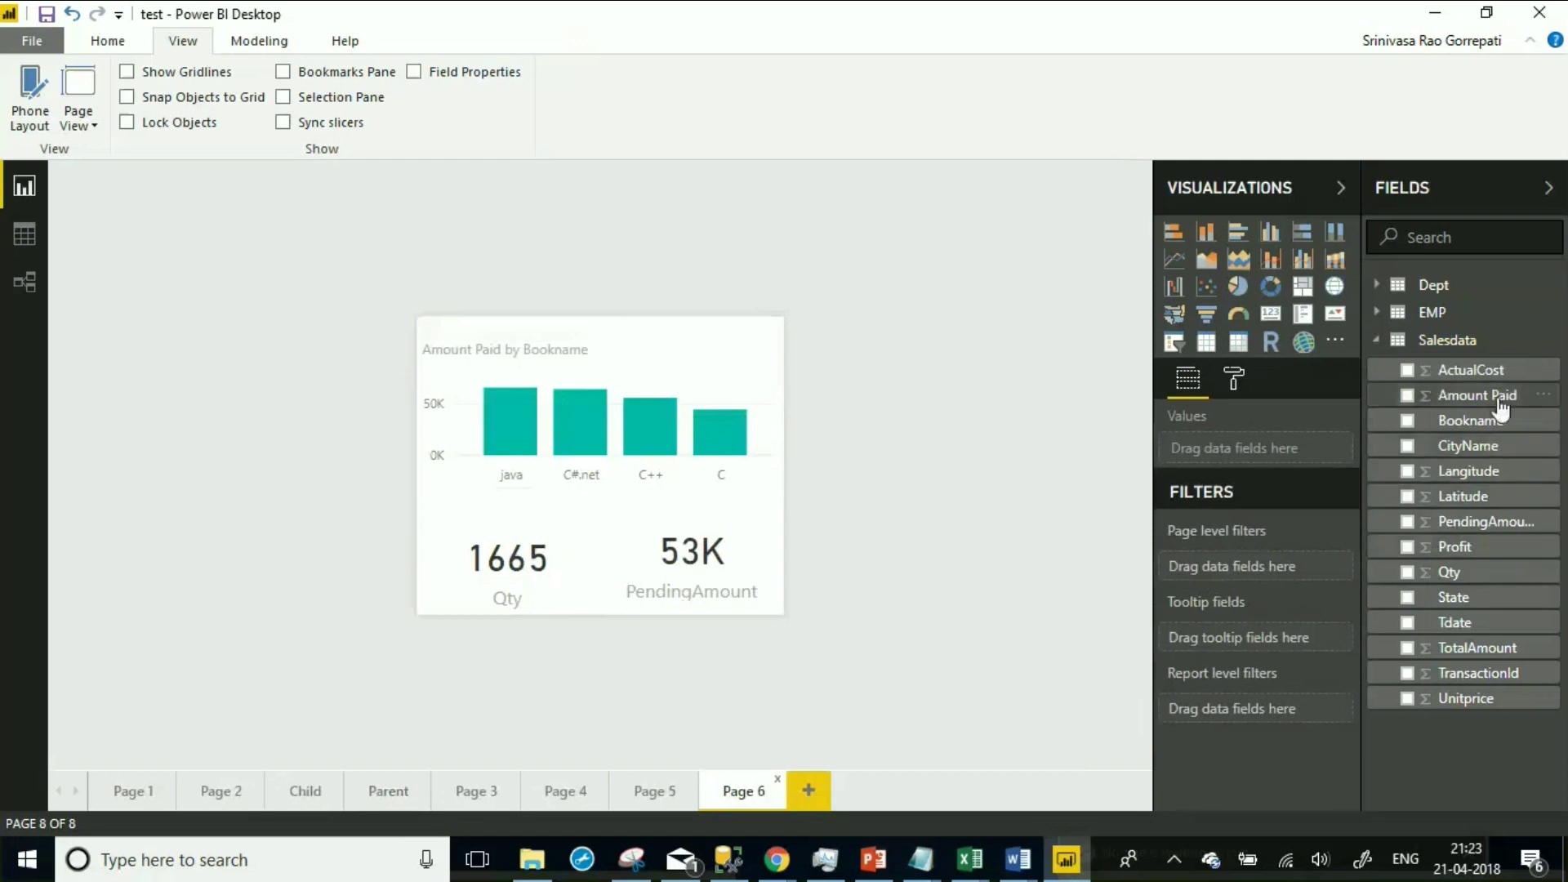
left_click_drag(1490, 399, 1336, 645)
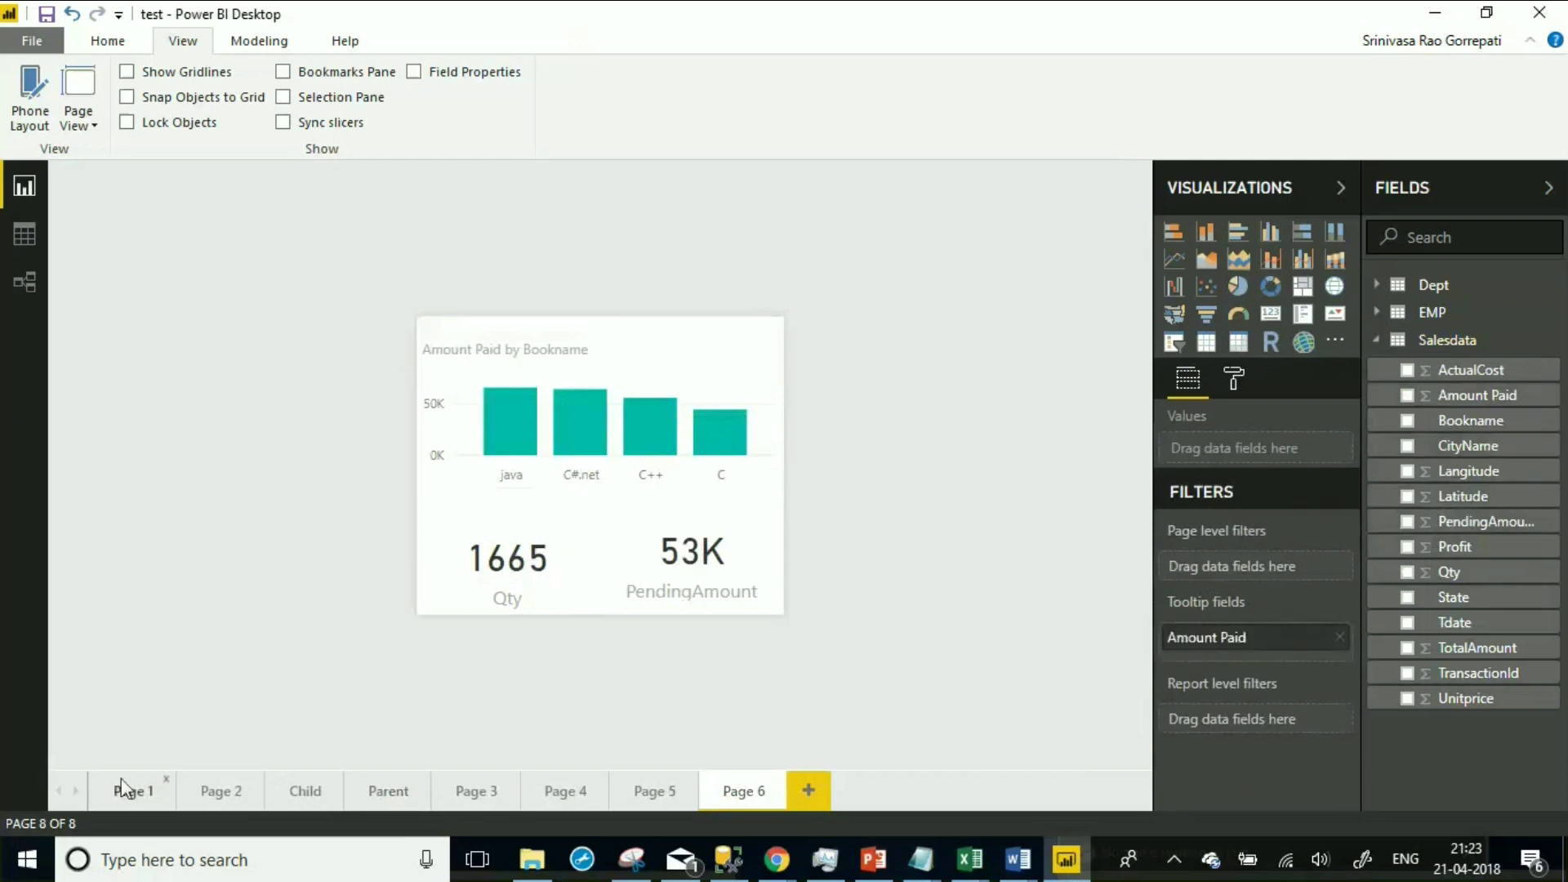
left_click(394, 799)
left_click(286, 797)
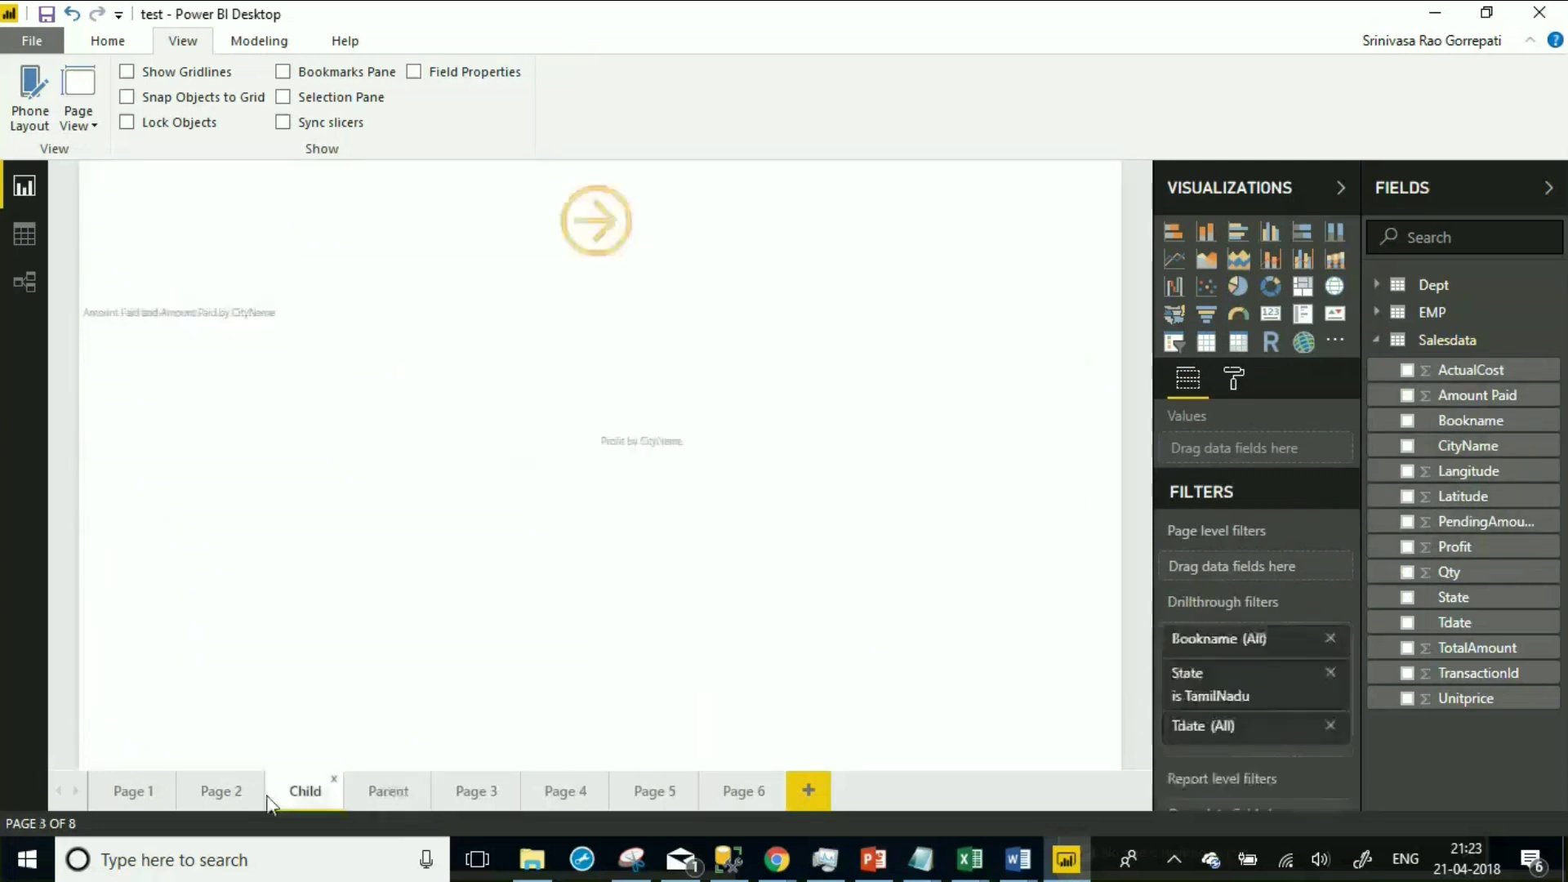
mouse_move(320, 397)
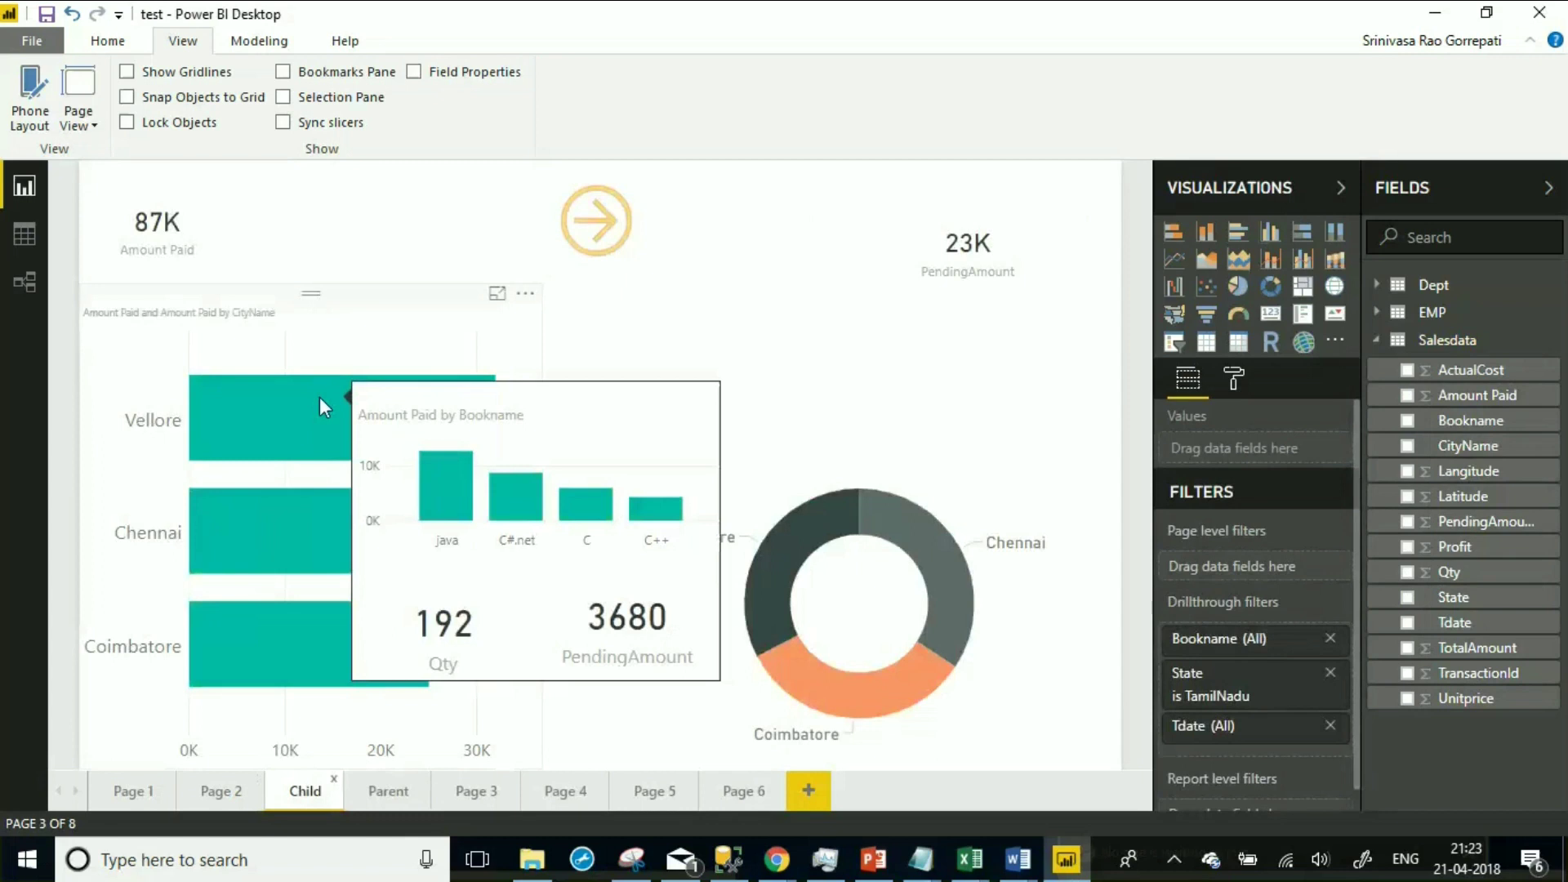
Turn off the report page tooltip for the Amount Paid by CityName bar chart on the Child page
left_click(335, 321)
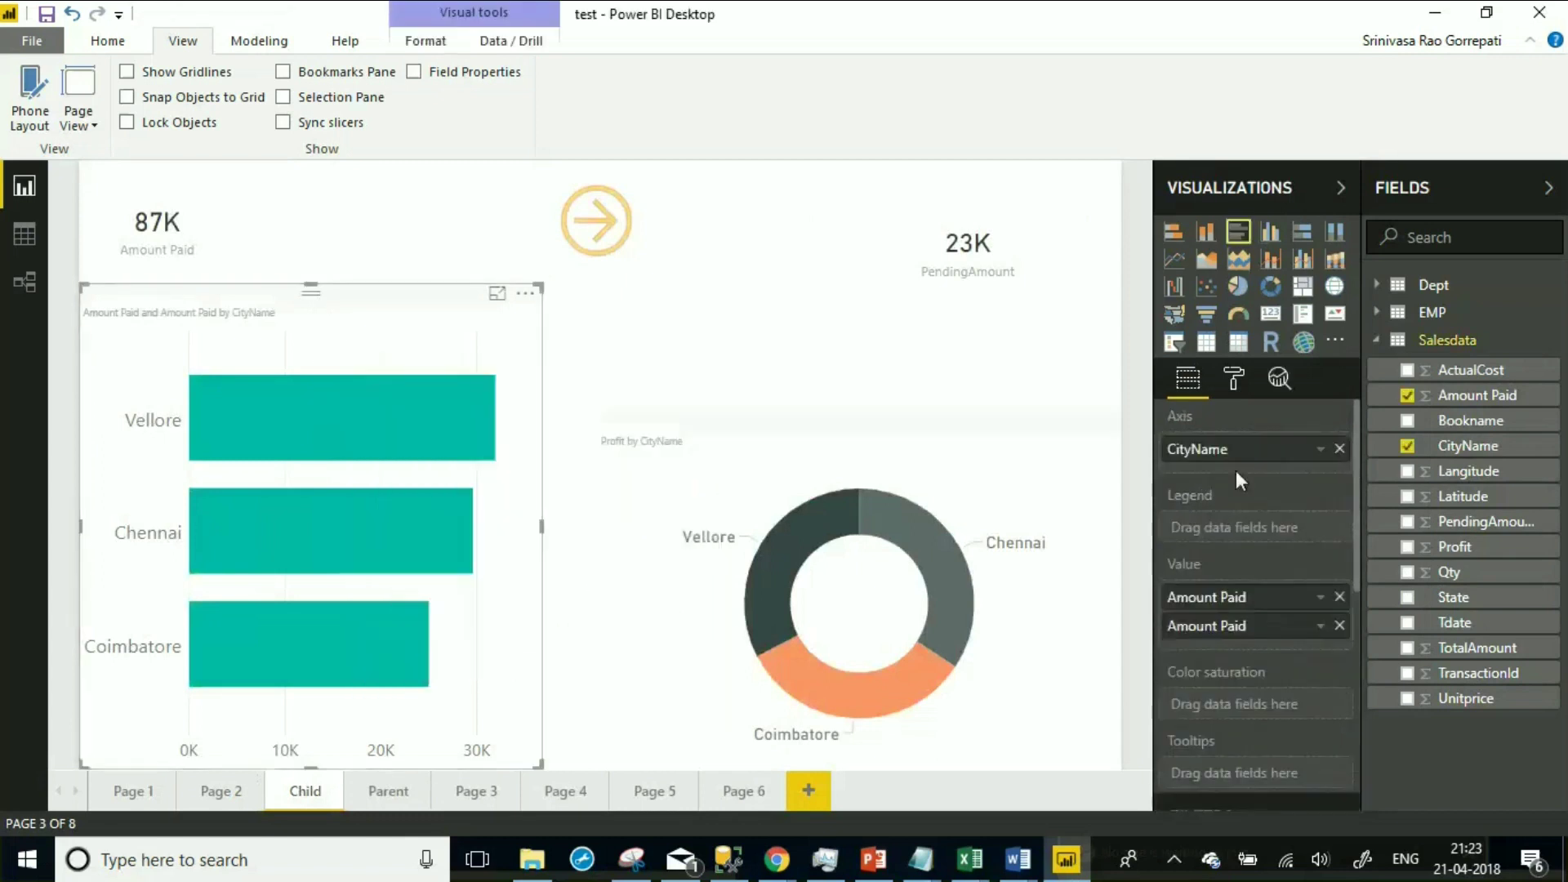
left_click(1233, 378)
scroll(1200, 695, "down", 2)
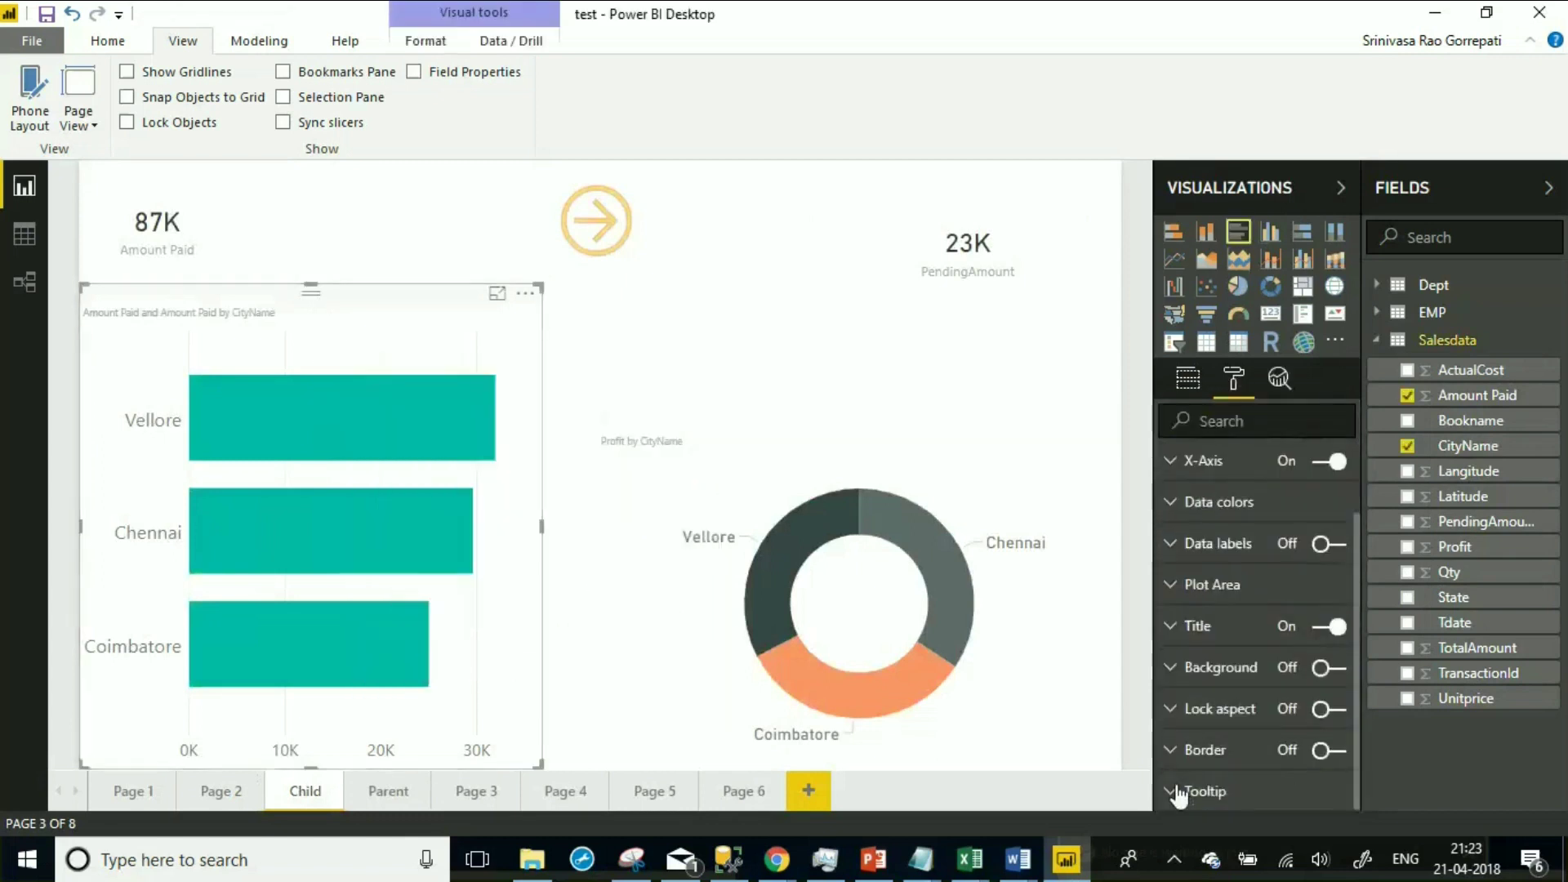
left_click(1178, 792)
left_click(1314, 752)
left_click(1291, 718)
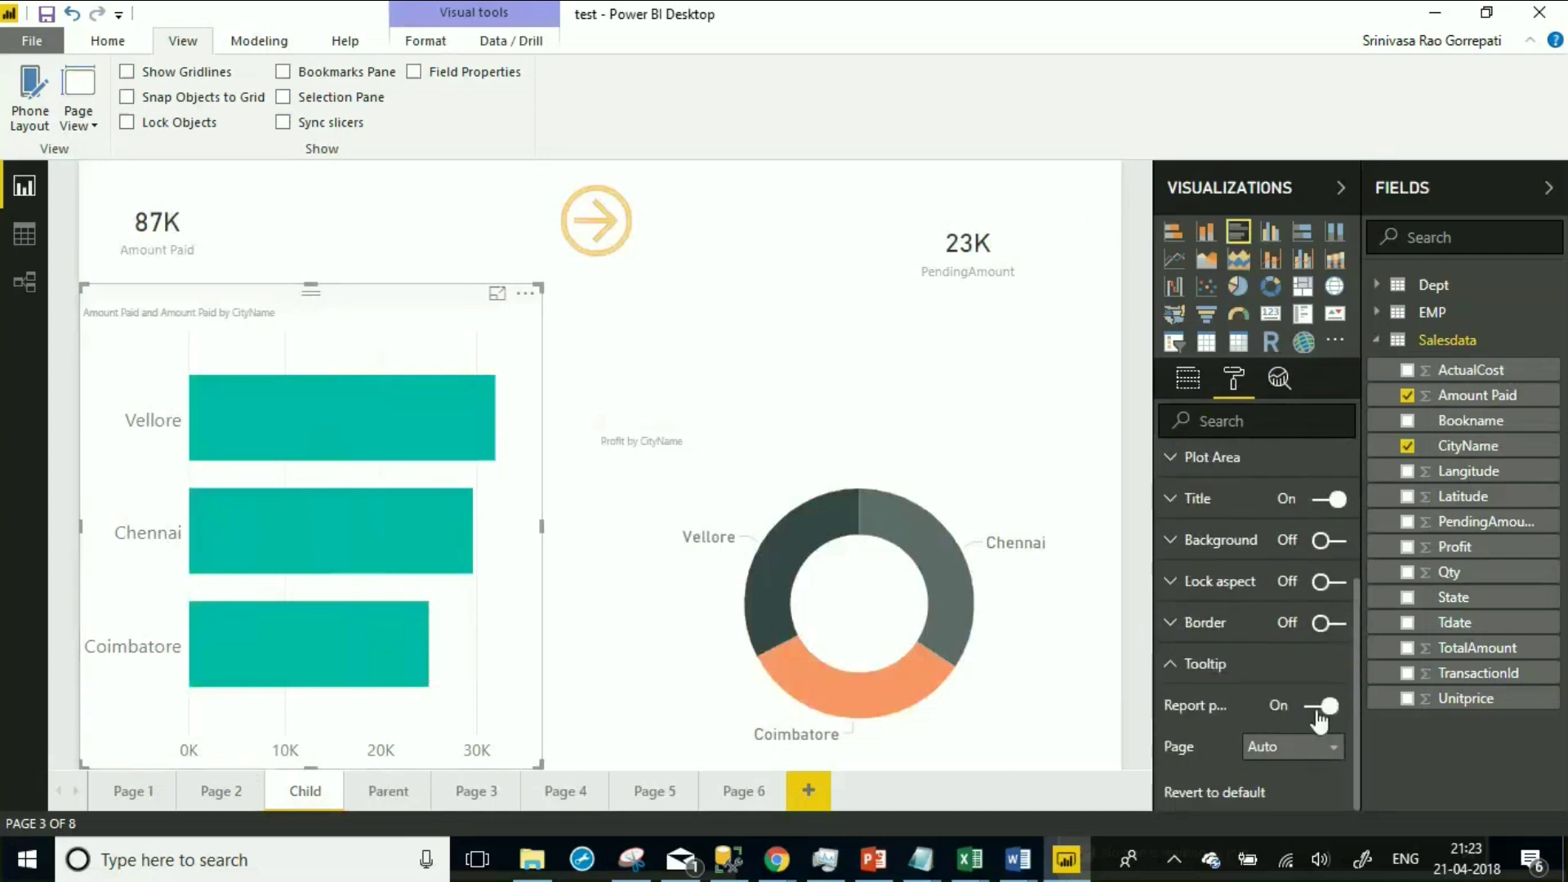
left_click(1318, 707)
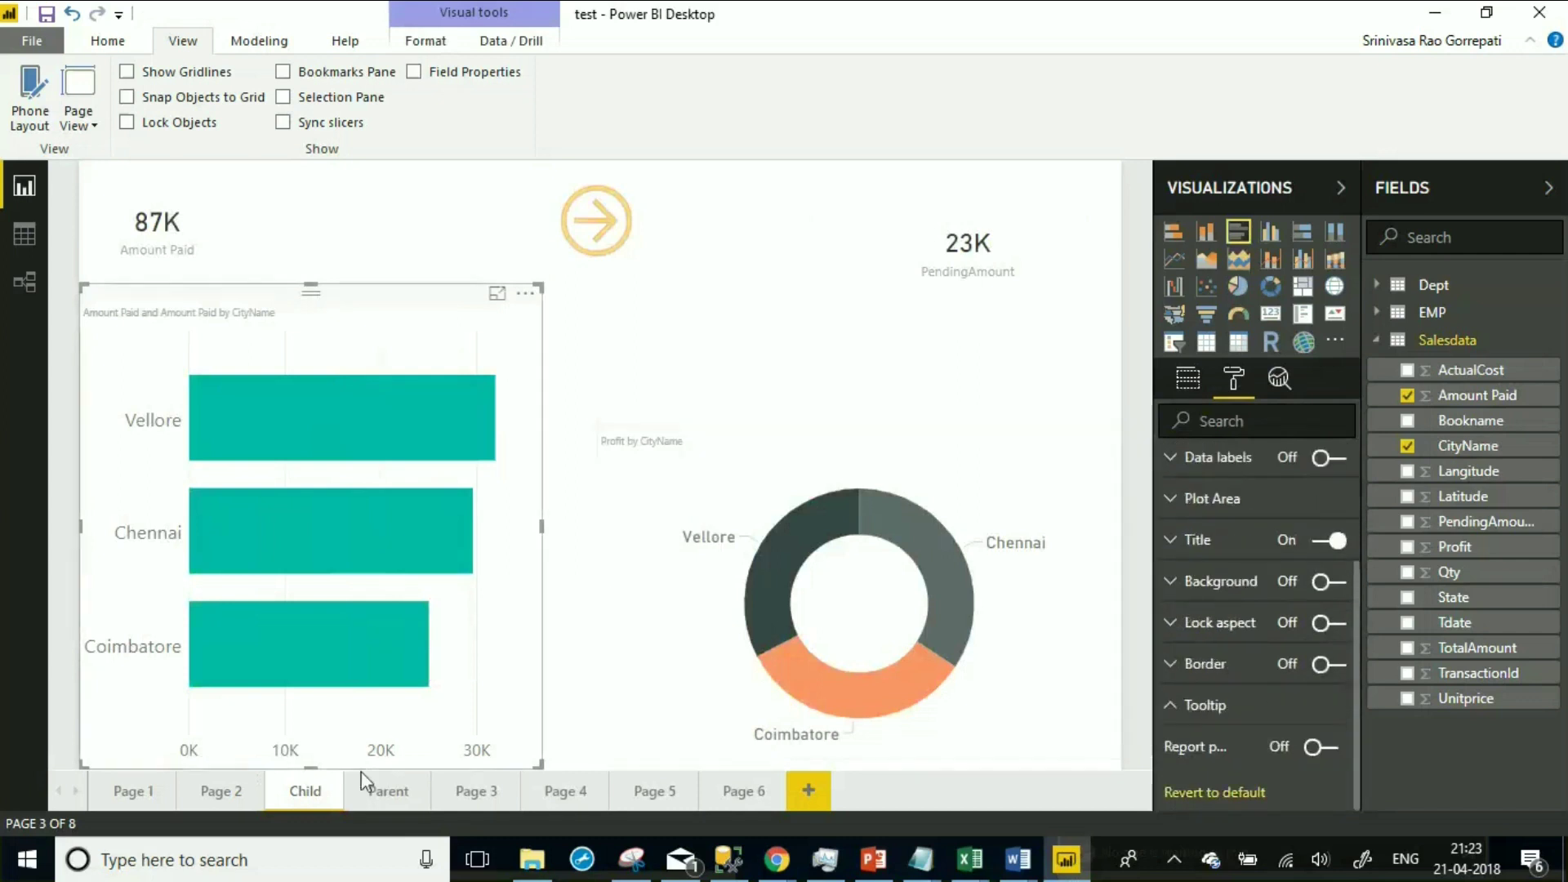
Compare the tooltips on Page 2's Amount Paid by State column chart and the Child page's bar chart
left_click(219, 790)
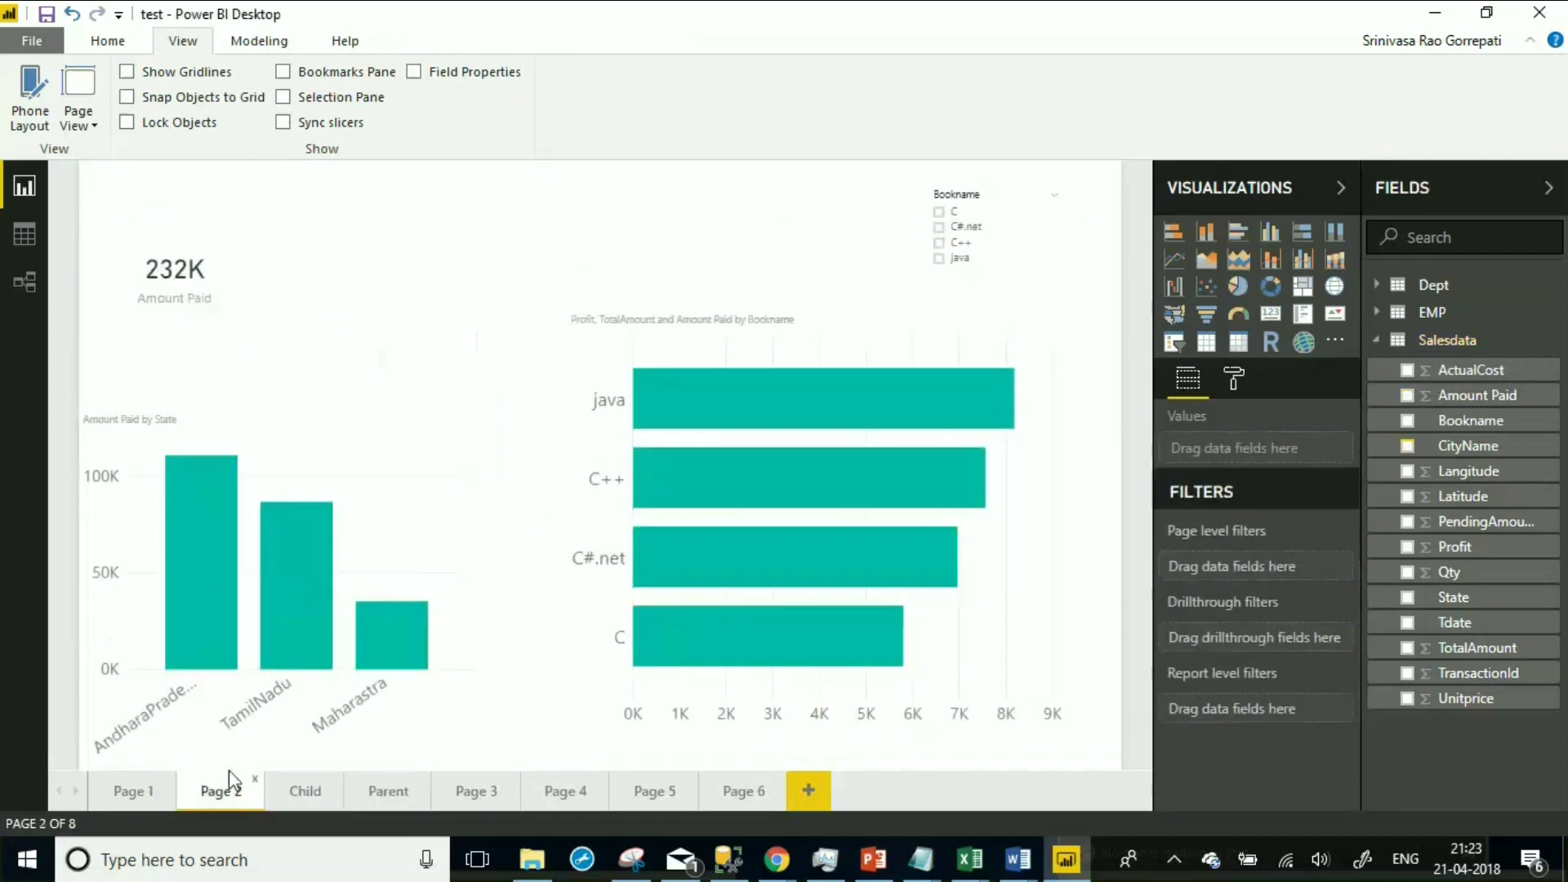
mouse_move(227, 552)
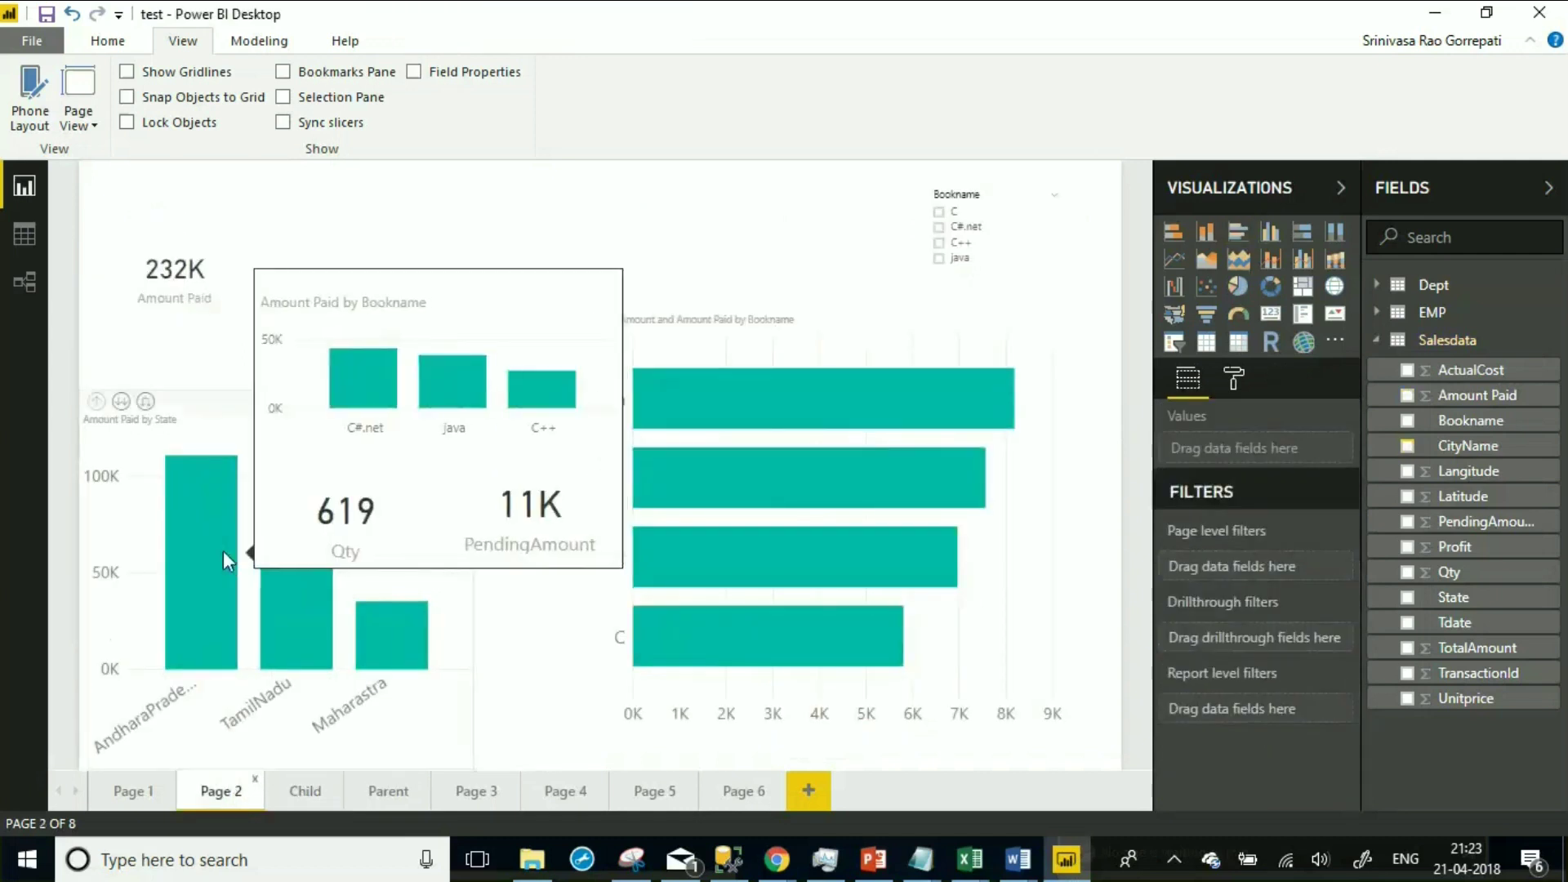
left_click(306, 791)
mouse_move(271, 434)
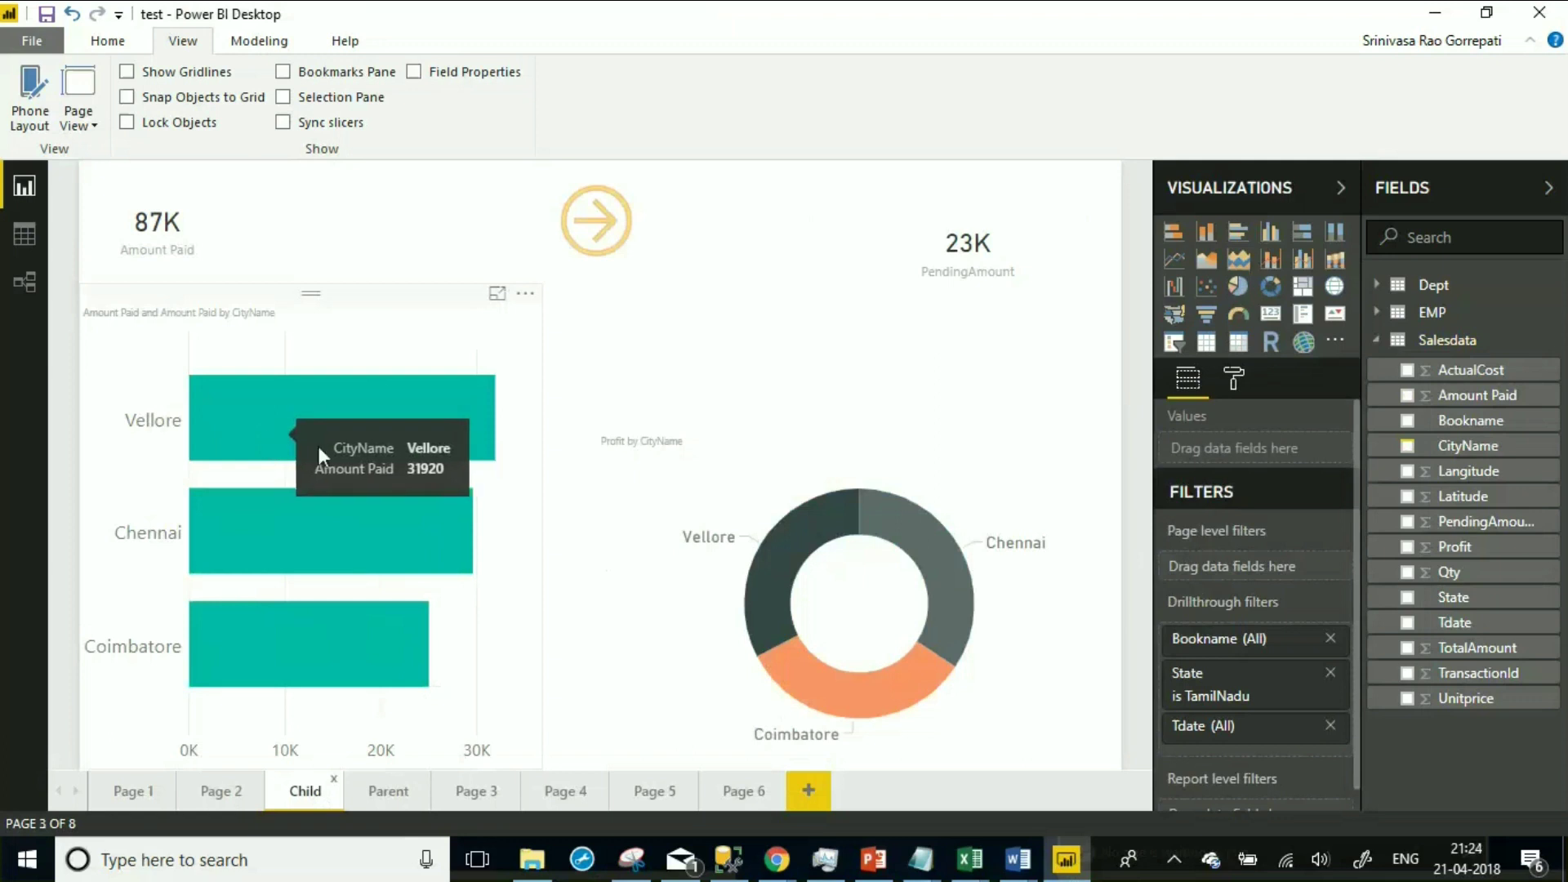
Add a new report page after Page 6 and enable its use as a tooltip
left_click(737, 793)
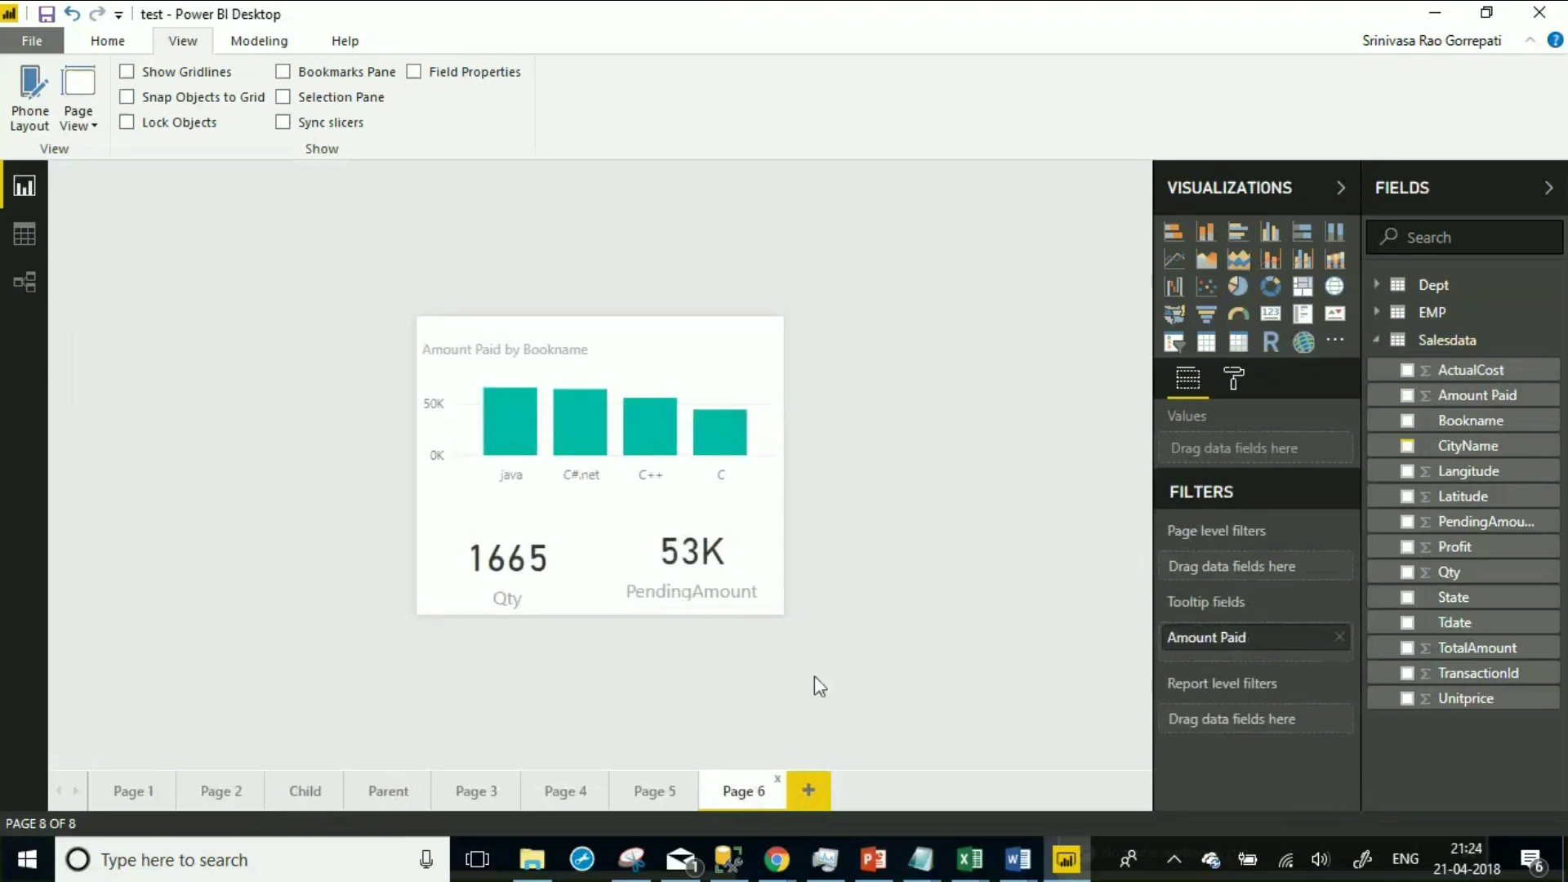
left_click(805, 788)
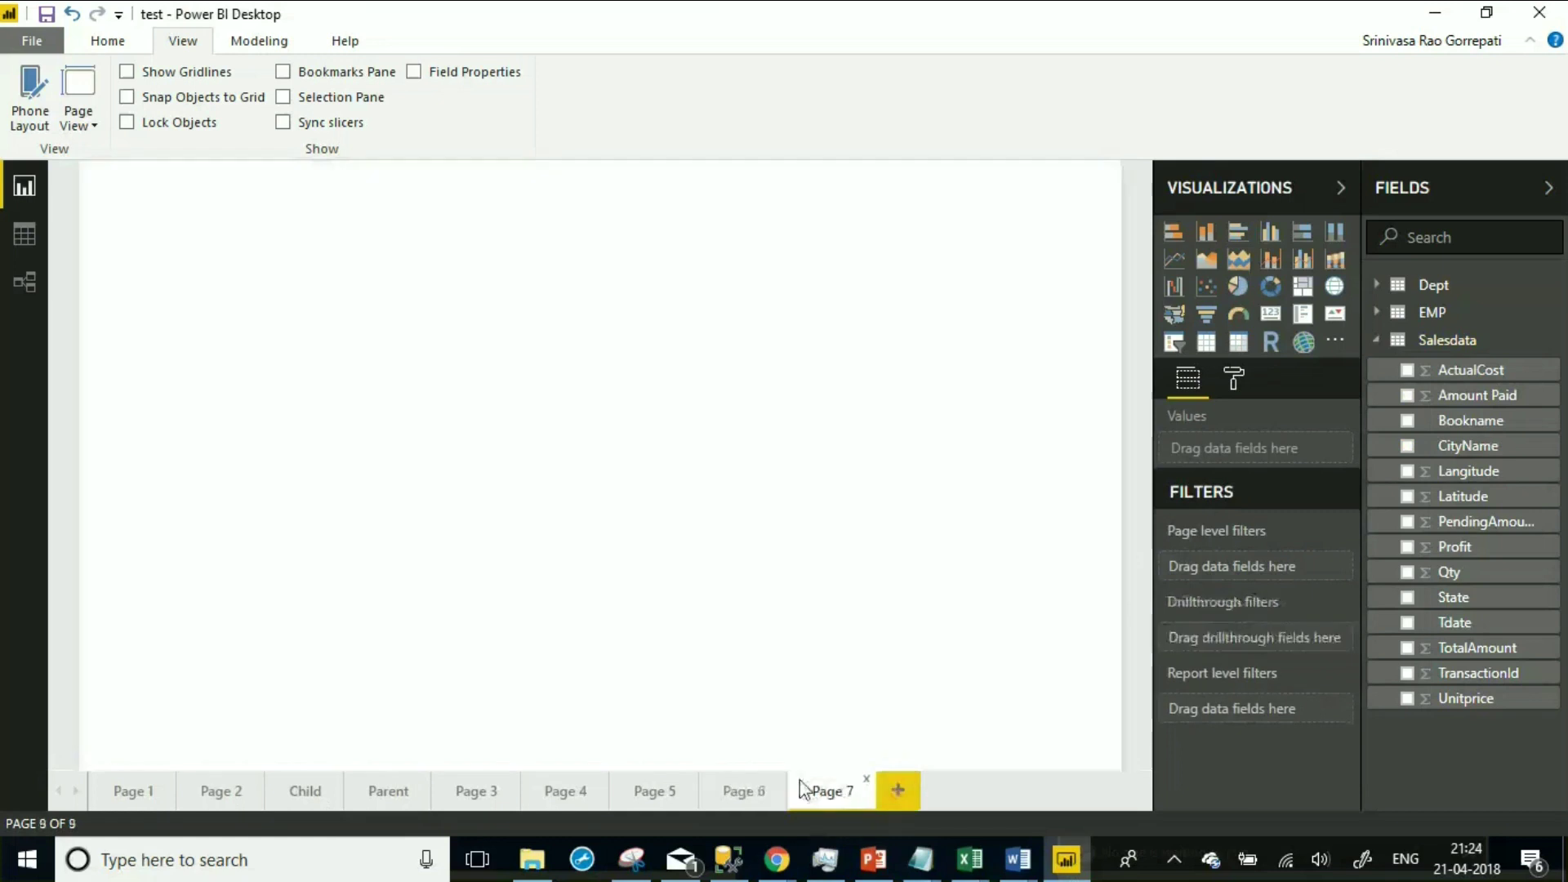
left_click(1234, 382)
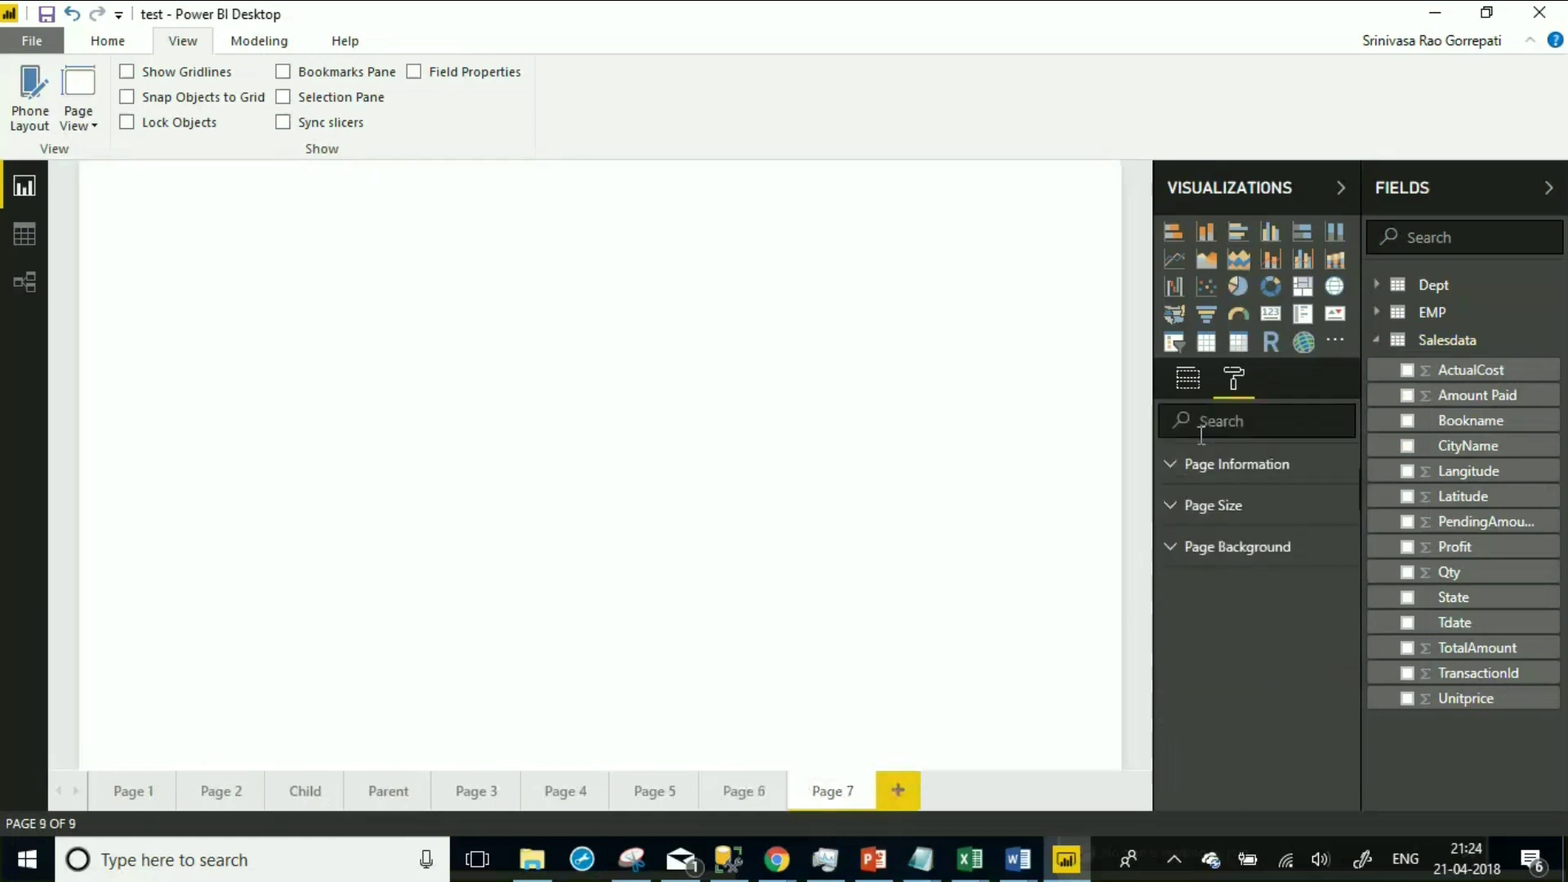
left_click(1172, 465)
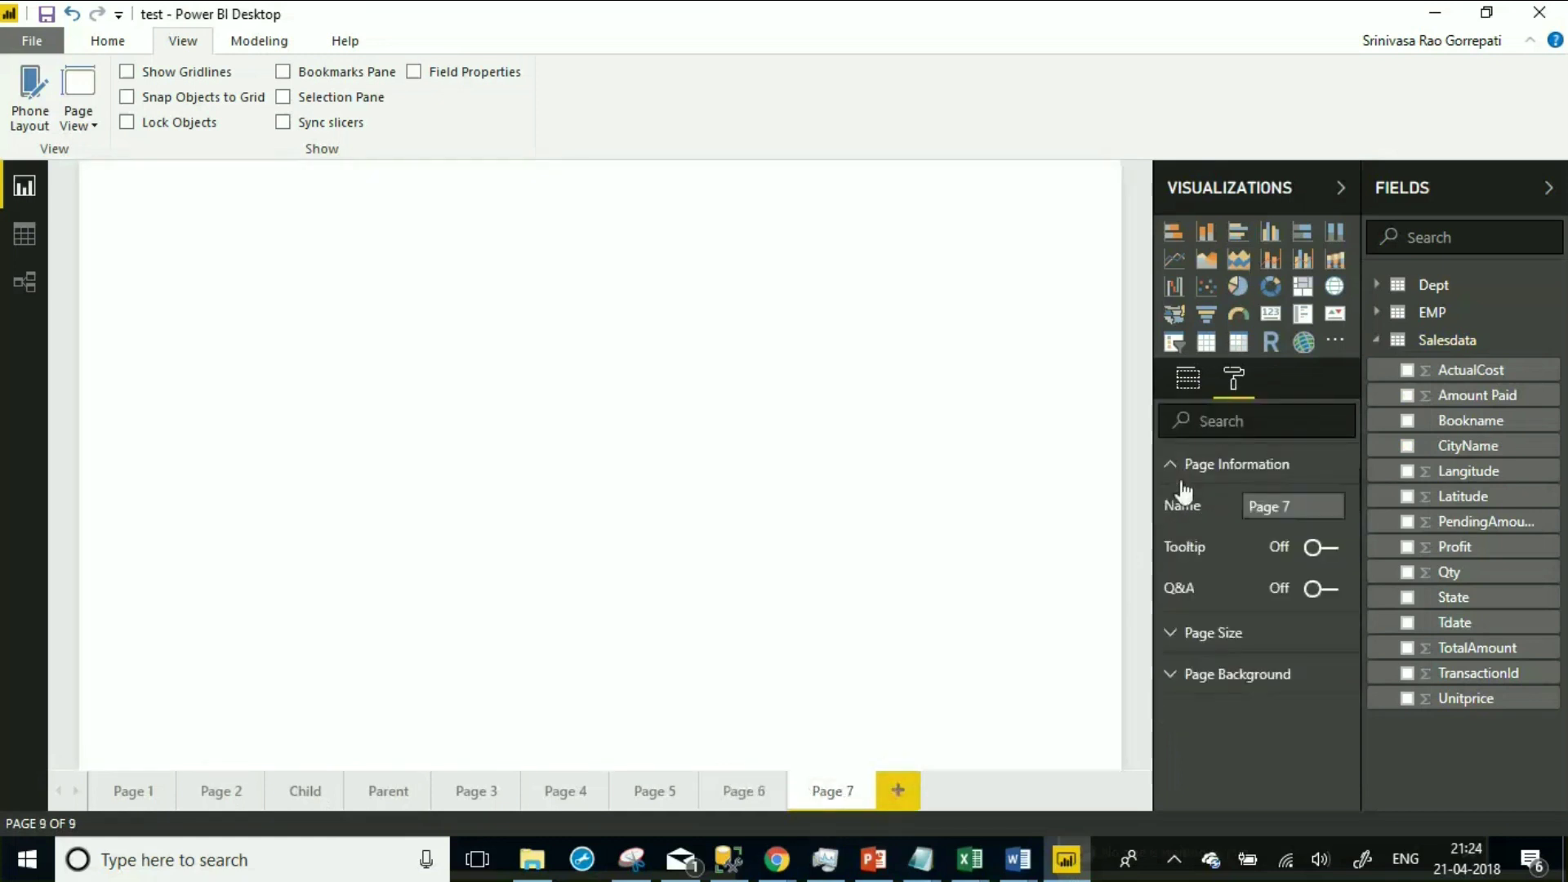
left_click(1318, 549)
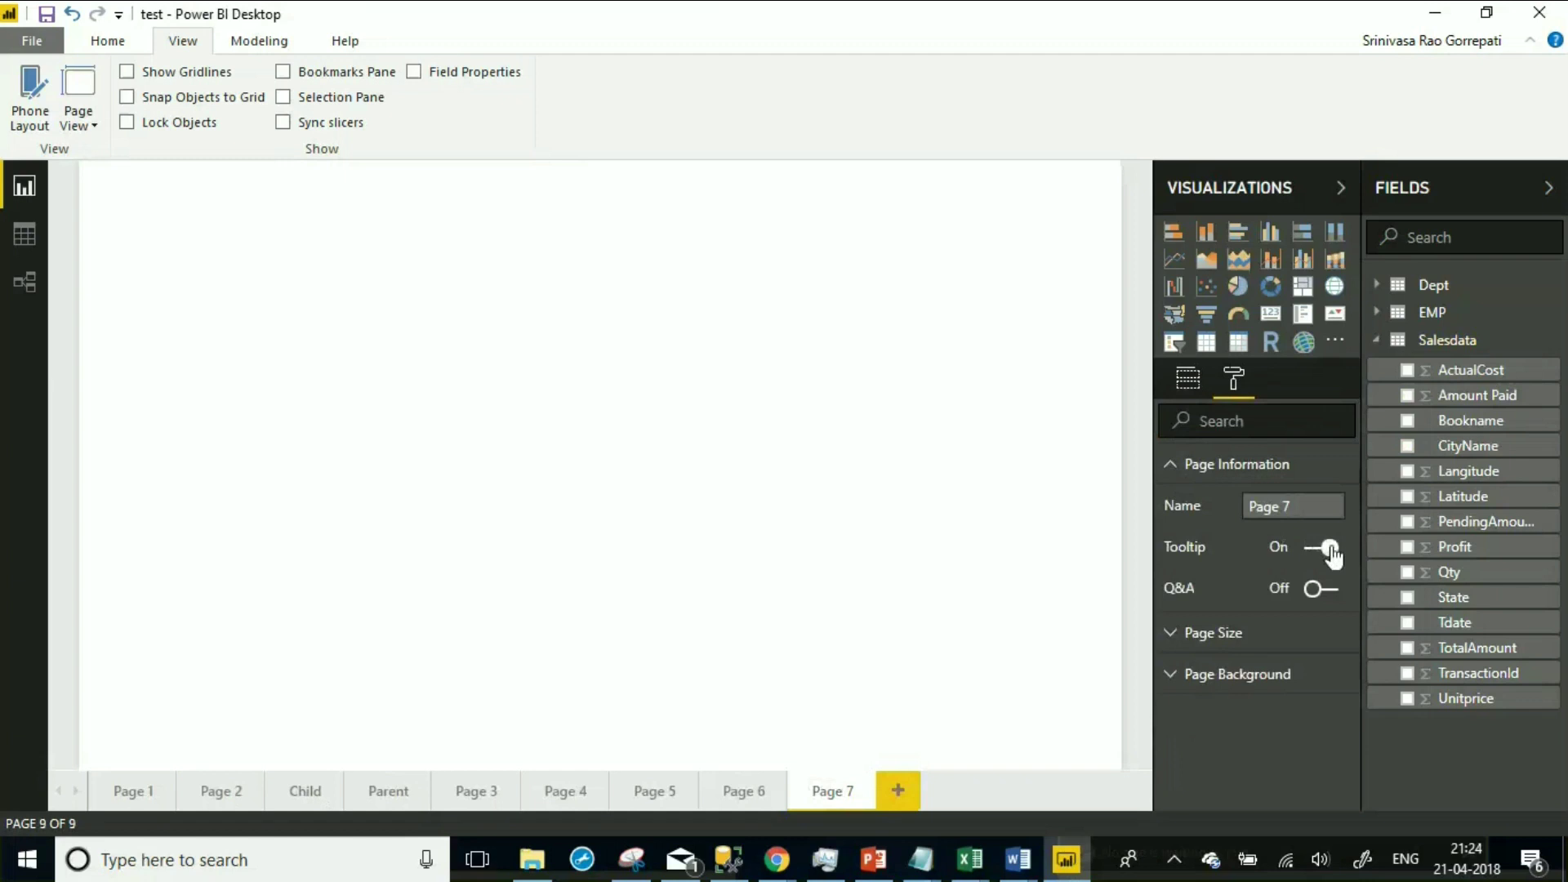
Set the new page's size type to Tooltip and its page view to Actual Size
left_click(1182, 637)
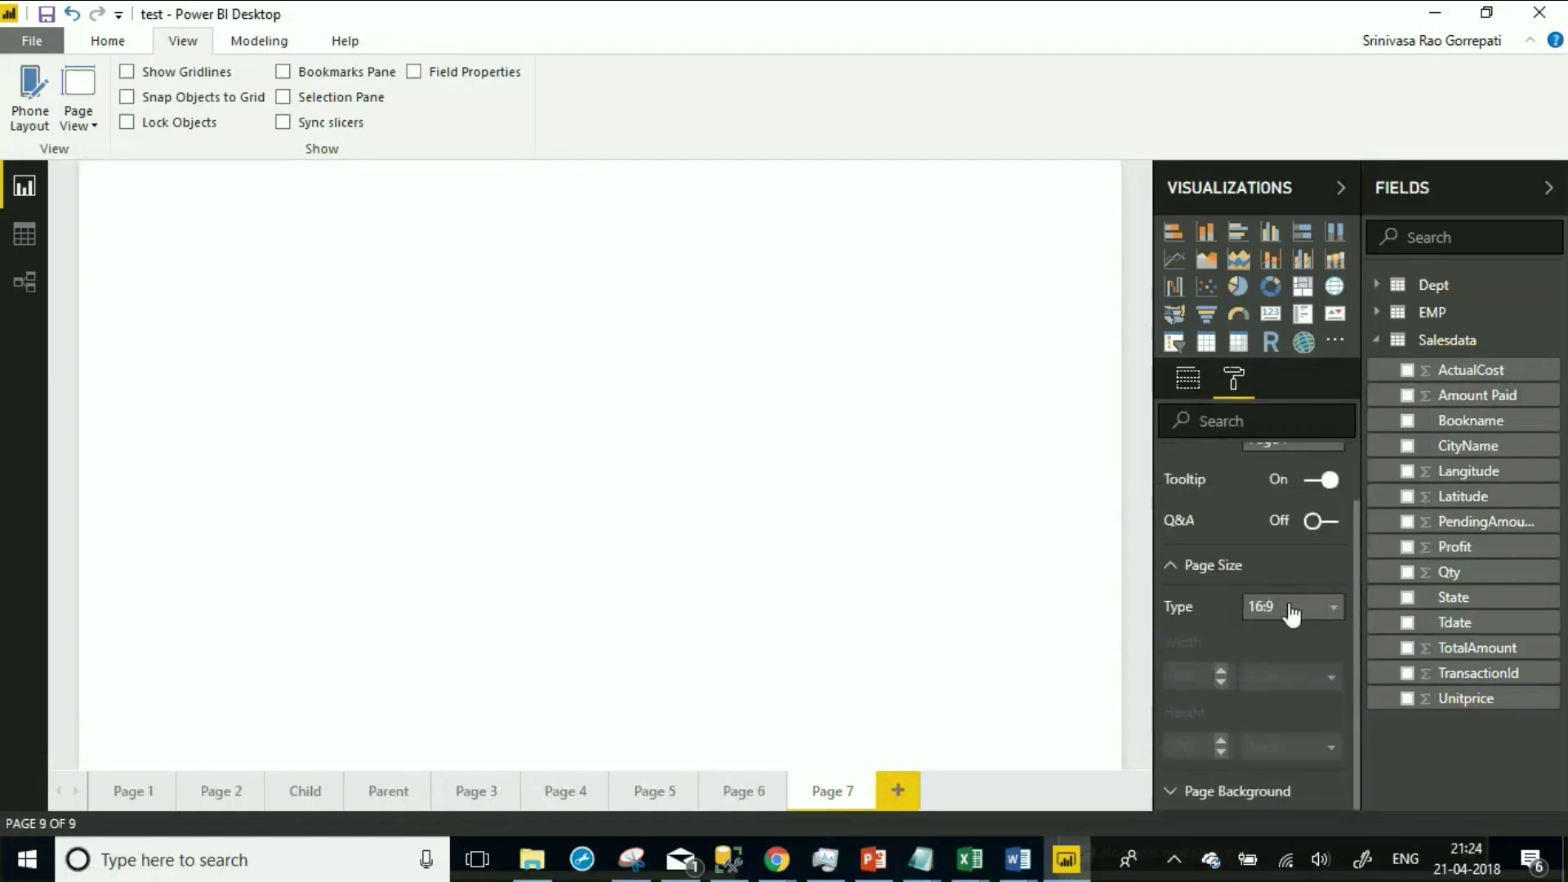
left_click(1290, 614)
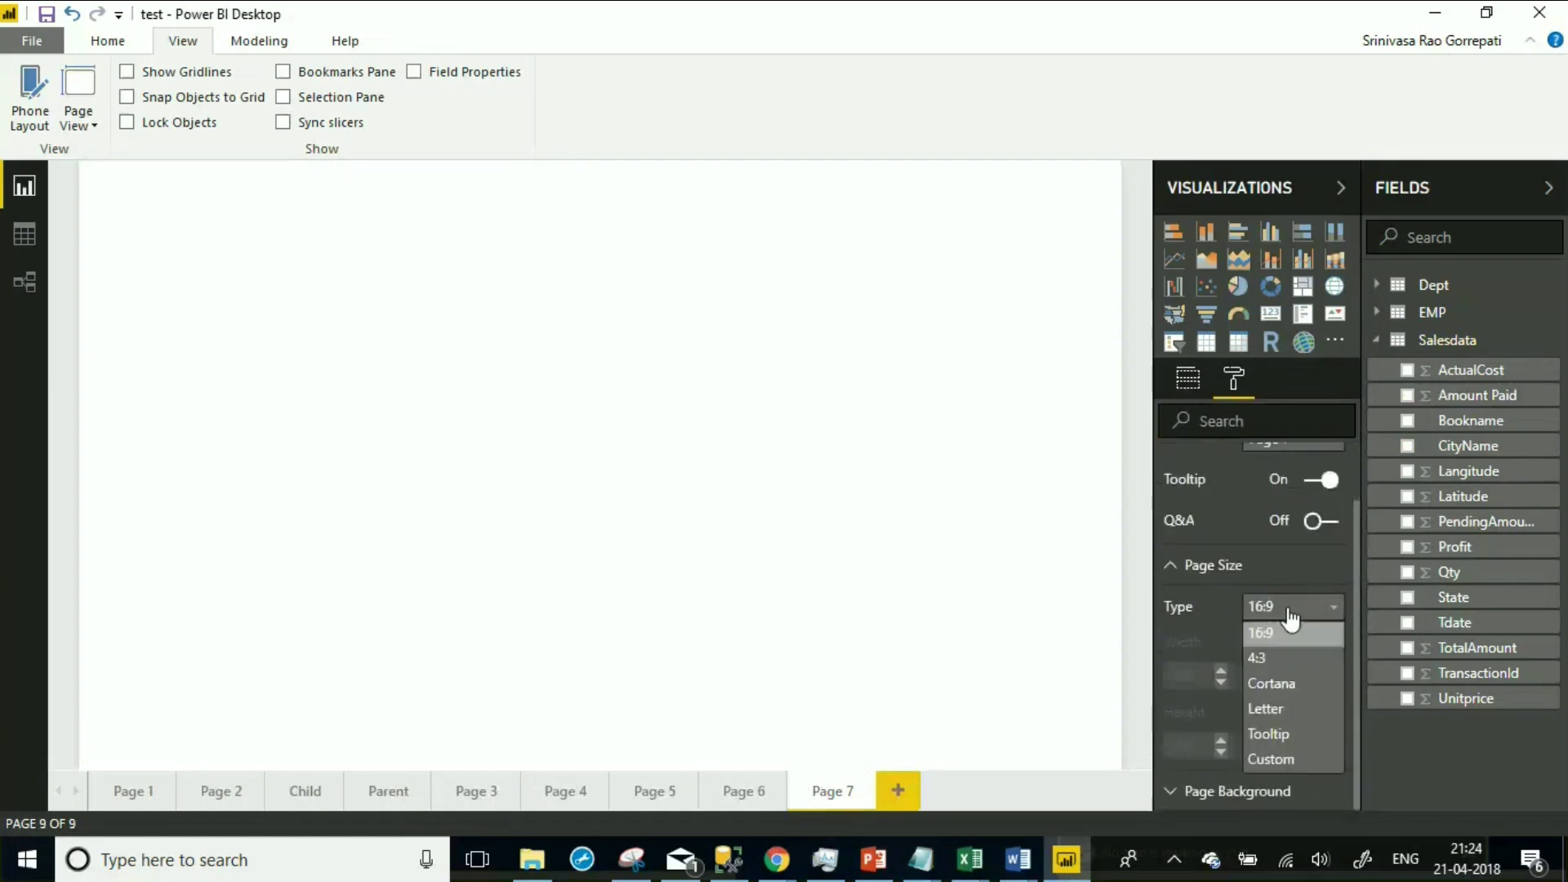
left_click(1269, 735)
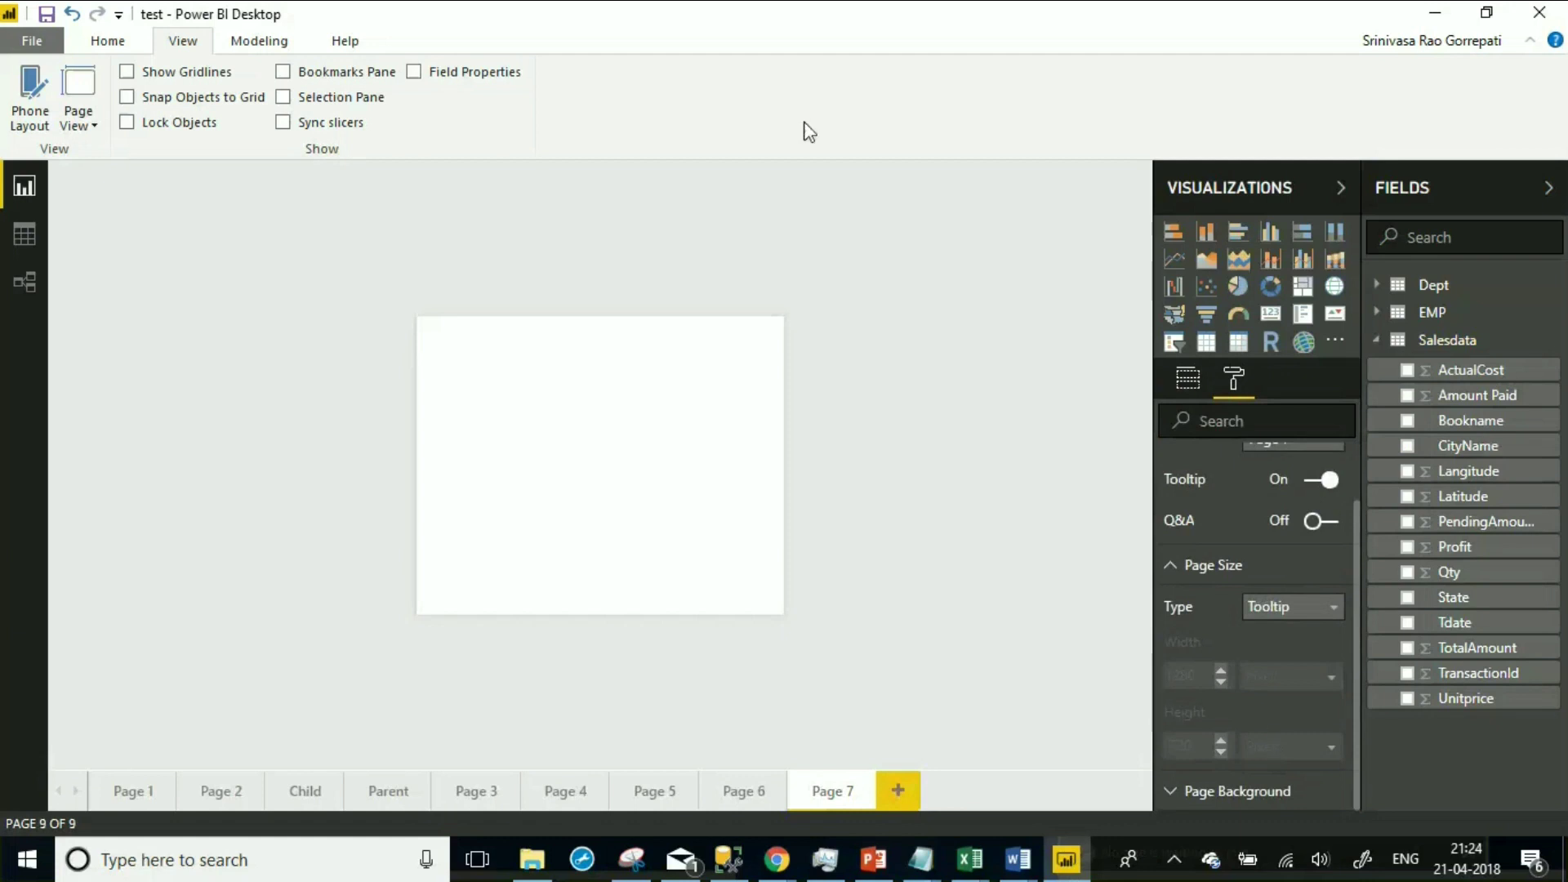
left_click(86, 122)
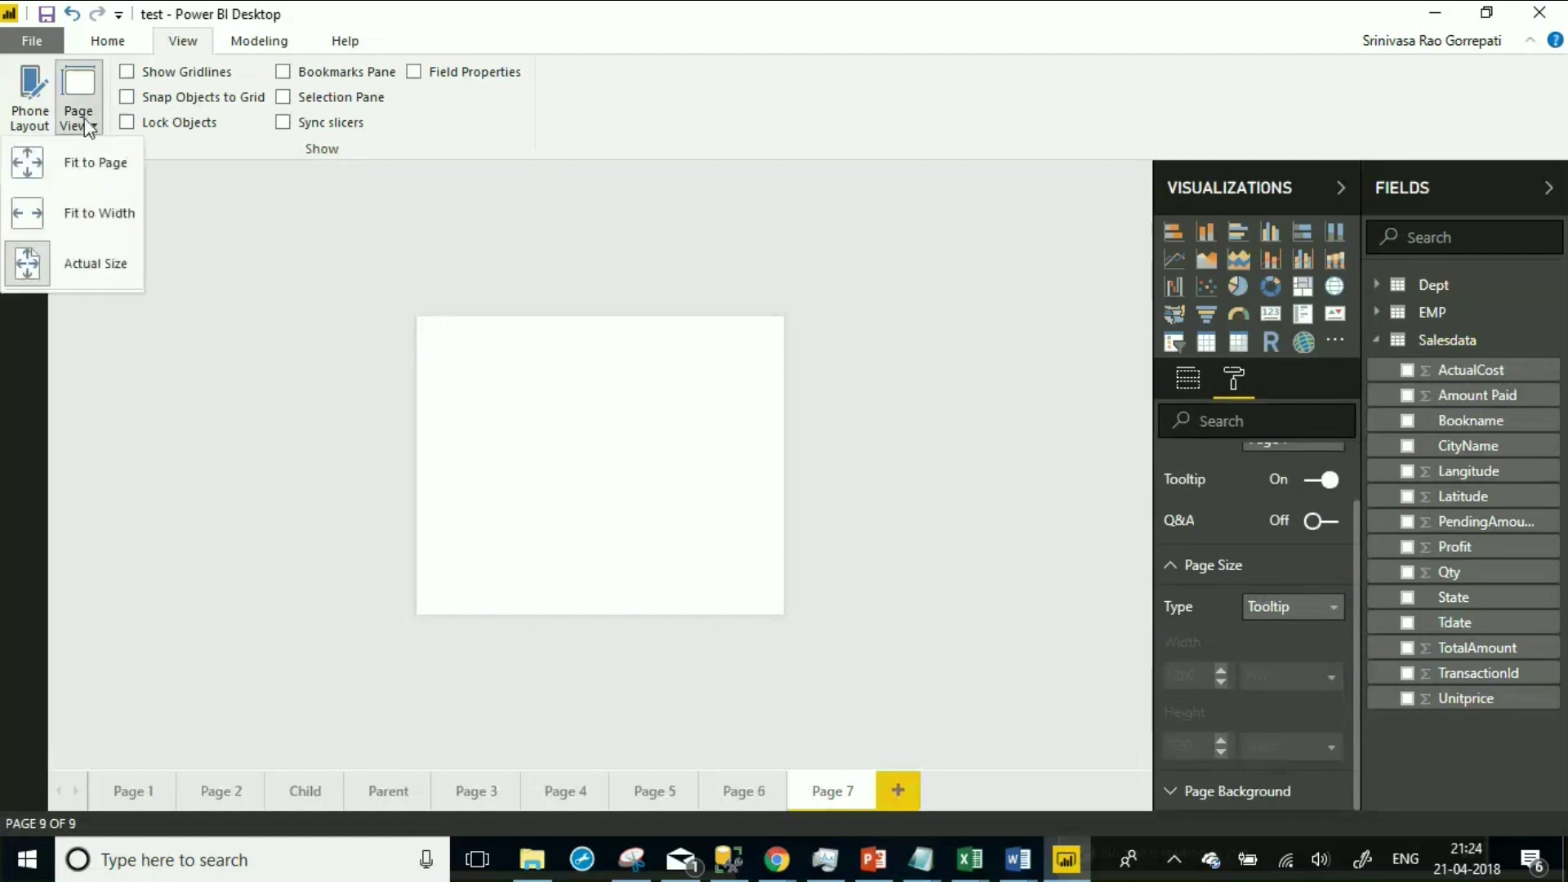
left_click(100, 274)
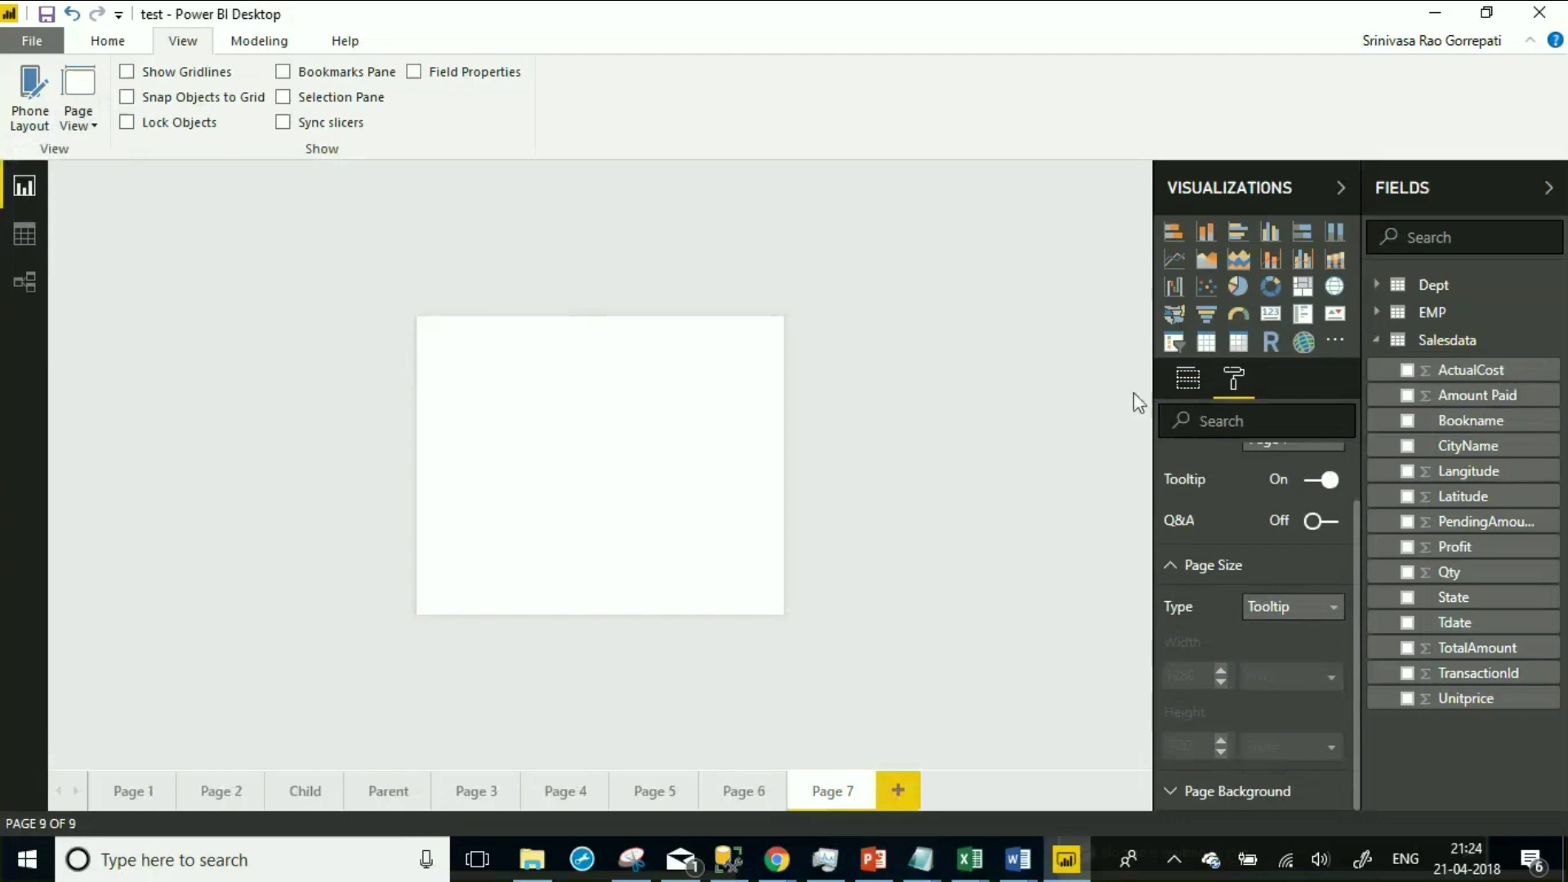
left_click(1185, 391)
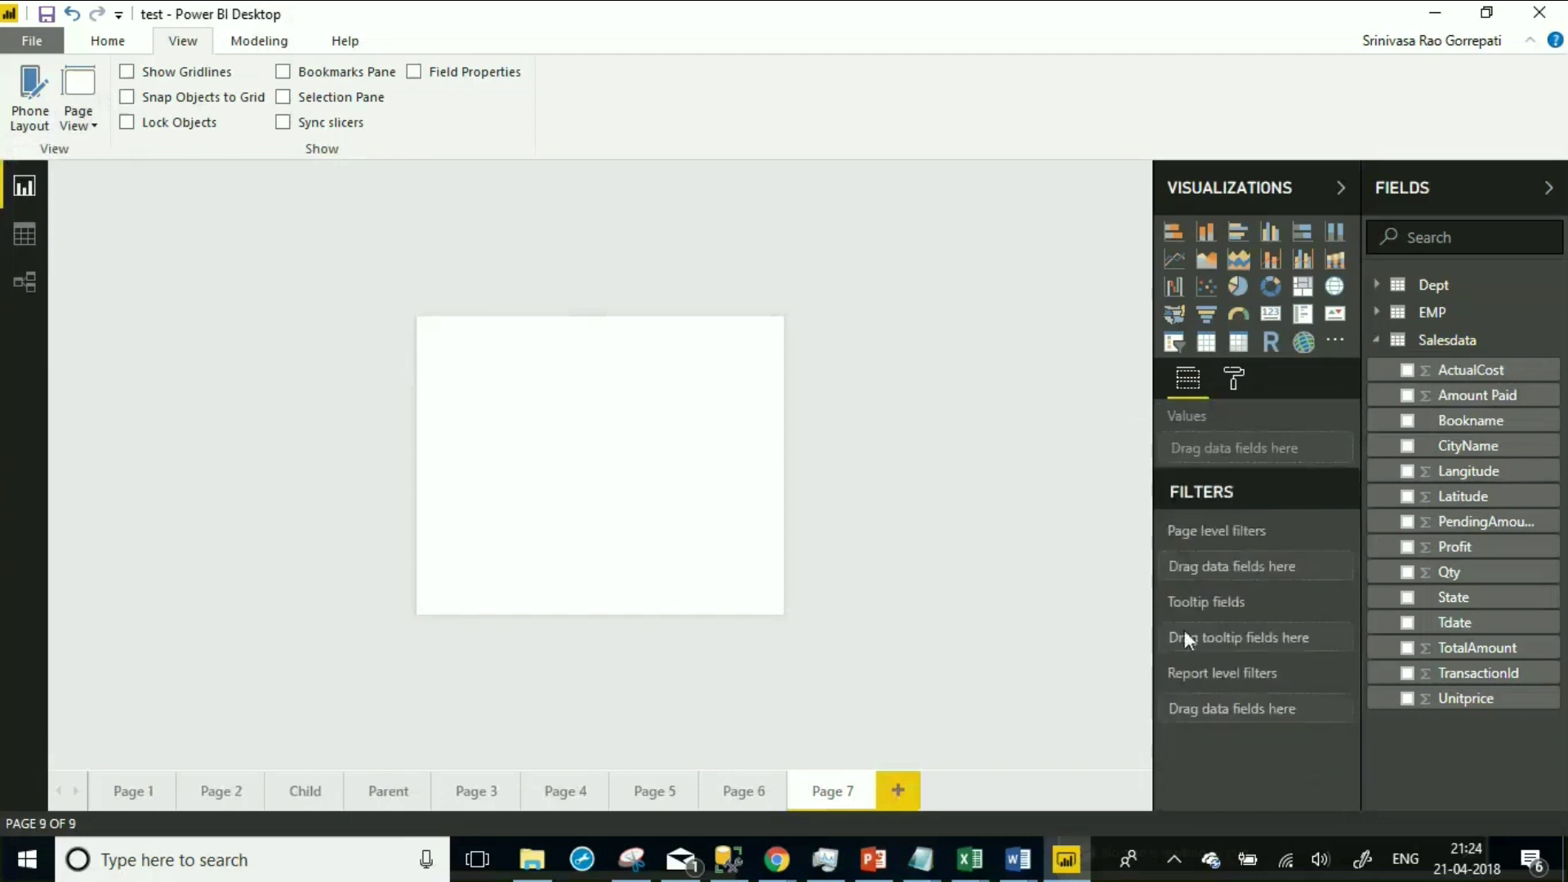